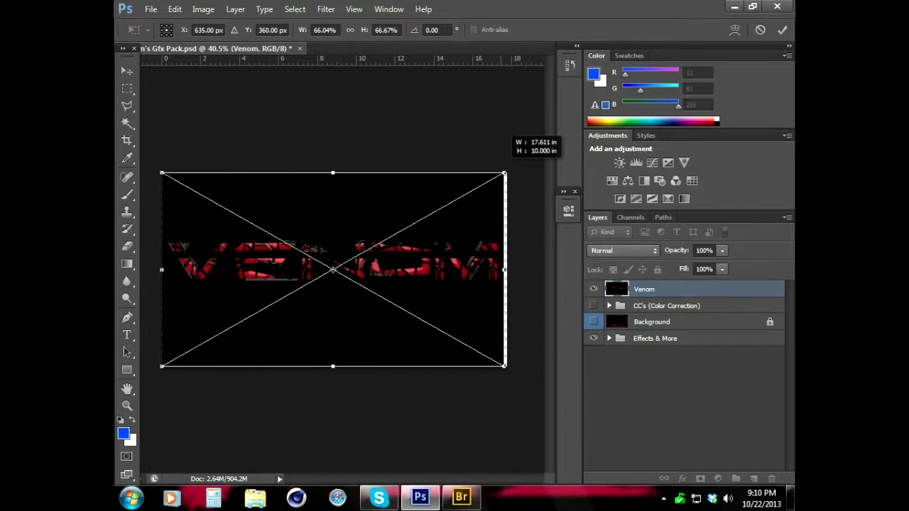
Commit the placed Venom.jpg as its own layer and reset its rotation to 0°.
{"action": "key", "text": "Return"}
{"action": "key", "text": "v"}
{"action": "key", "text": "ctrl+t"}
{"action": "left_click_drag", "start_coordinate": [522, 149], "coordinate": [522, 170]}
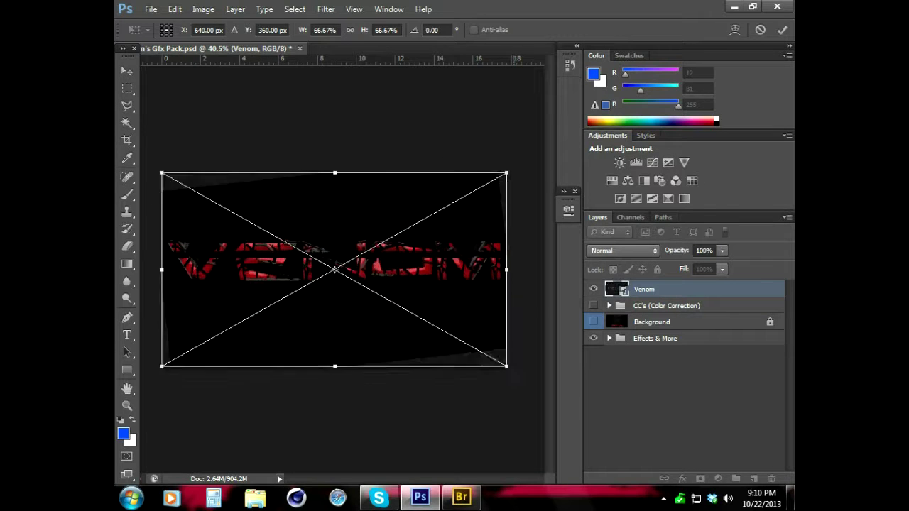
{"action": "key", "text": "Return"}
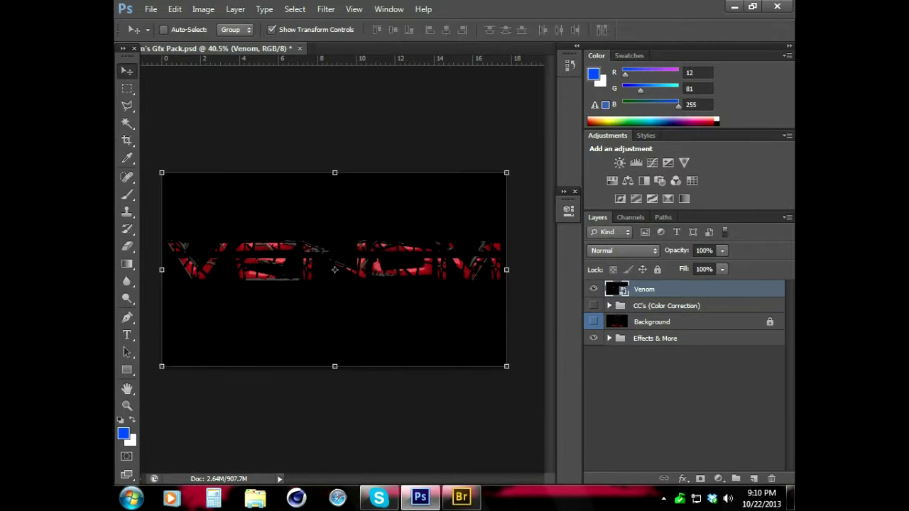
{"action": "left_click", "coordinate": [347, 340], "text": "ctrl"}
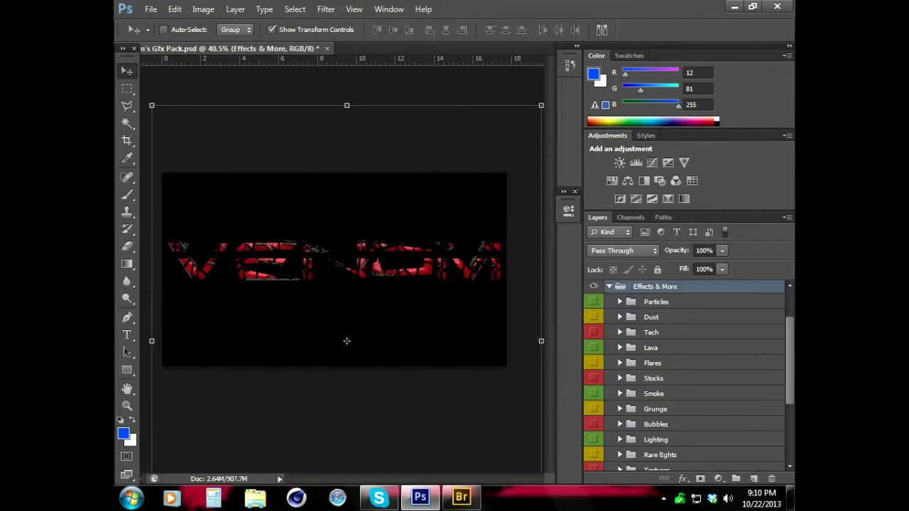
Duplicate Red Flare w/alot stars above Venom in Linear Dodge (Add), positioned over the VENOM text.
{"action": "left_click", "coordinate": [682, 362]}
{"action": "right_click", "coordinate": [682, 362]}
{"action": "left_click", "coordinate": [528, 69]}
{"action": "key", "text": "Return"}
{"action": "mouse_move", "coordinate": [682, 362]}
{"action": "left_mouse_down"}
{"action": "mouse_move", "coordinate": [682, 288]}
{"action": "mouse_move", "coordinate": [682, 297]}
{"action": "left_mouse_up"}
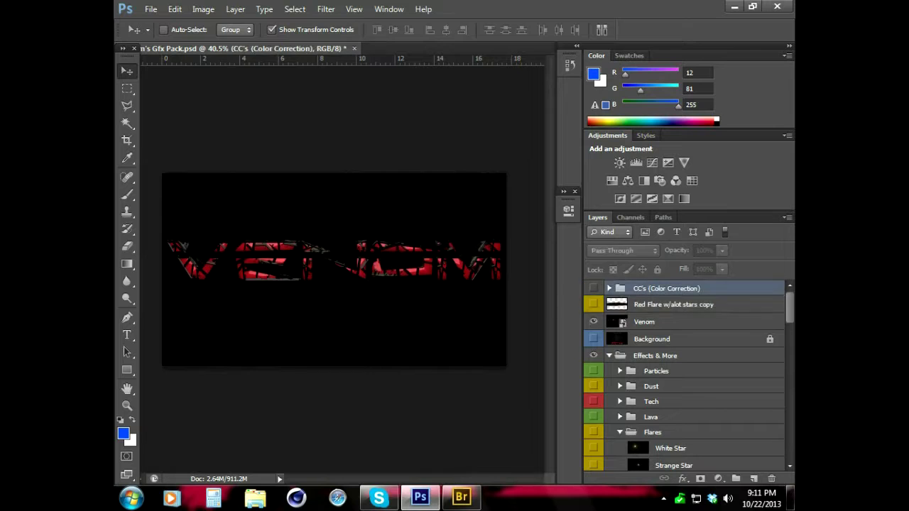
{"action": "left_click", "coordinate": [624, 250]}
{"action": "left_click", "coordinate": [625, 139]}
{"action": "left_click_drag", "start_coordinate": [452, 251], "coordinate": [463, 255]}
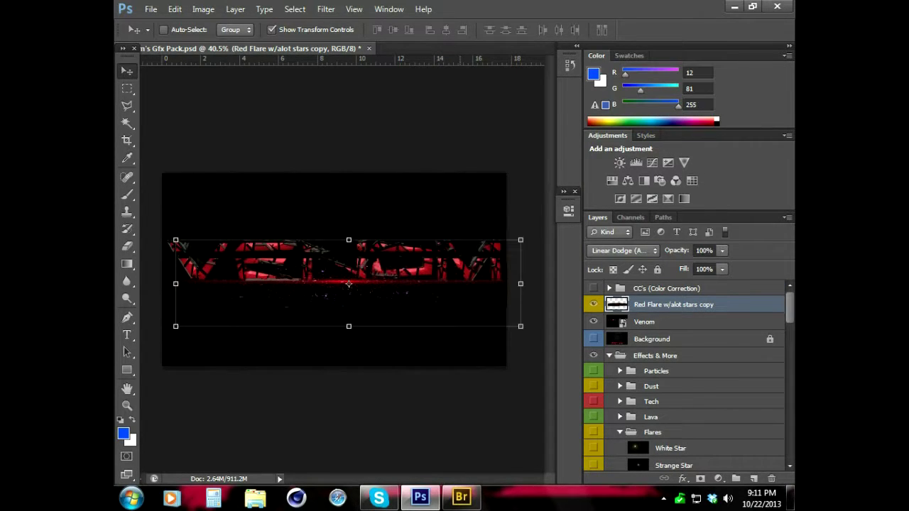
Erase the flare copy's ragged black edges and the centre of its streak.
{"action": "key", "text": "e"}
{"action": "left_click", "coordinate": [593, 322]}
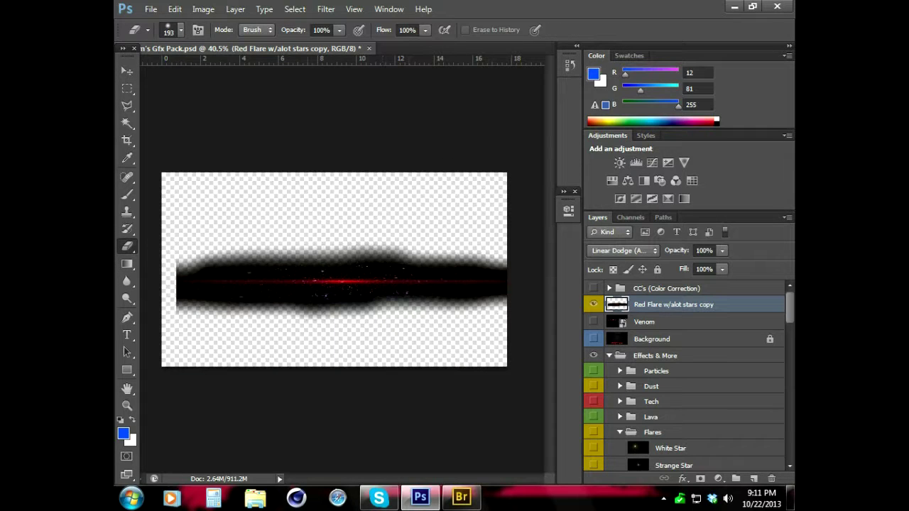
{"action": "mouse_move", "coordinate": [179, 284]}
{"action": "left_mouse_down"}
{"action": "mouse_move", "coordinate": [277, 305]}
{"action": "mouse_move", "coordinate": [497, 302]}
{"action": "mouse_move", "coordinate": [494, 259]}
{"action": "mouse_move", "coordinate": [188, 259]}
{"action": "left_mouse_up"}
{"action": "left_click_drag", "start_coordinate": [327, 284], "coordinate": [365, 284]}
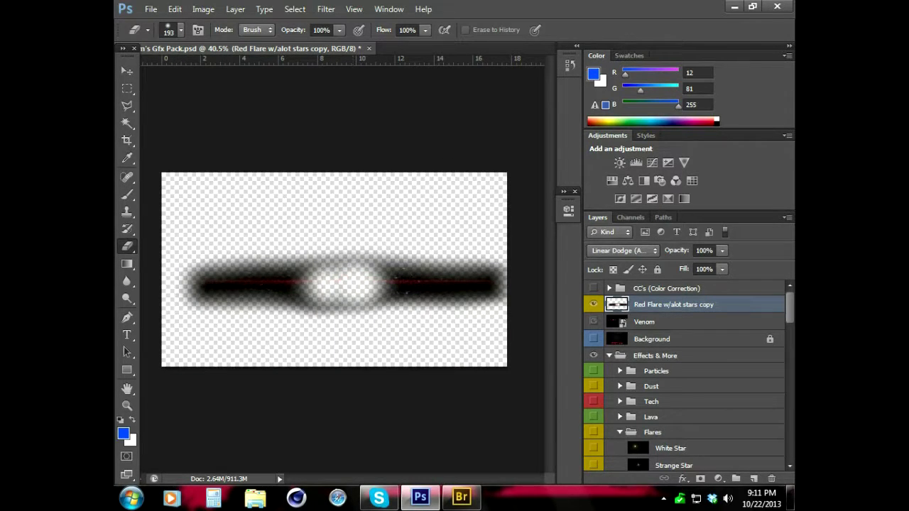
{"action": "left_click", "coordinate": [593, 321]}
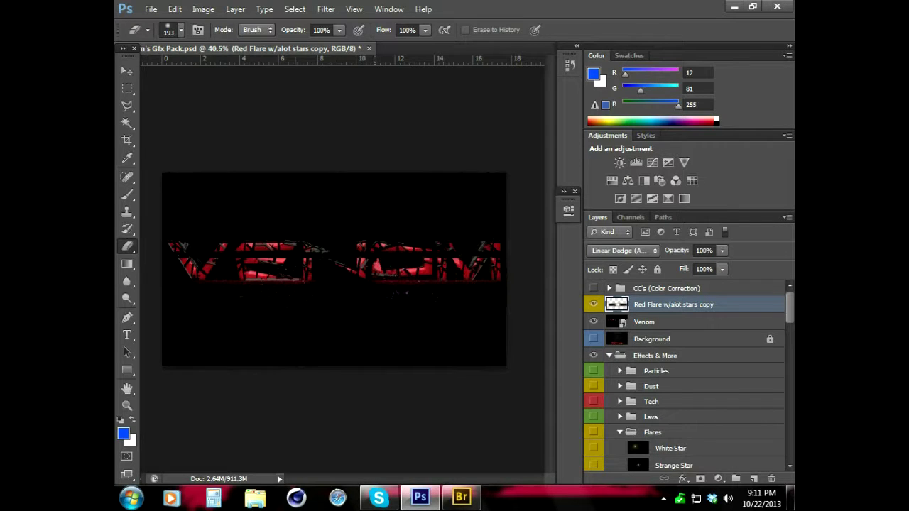
{"action": "left_click", "coordinate": [644, 321]}
{"action": "left_click", "coordinate": [334, 270]}
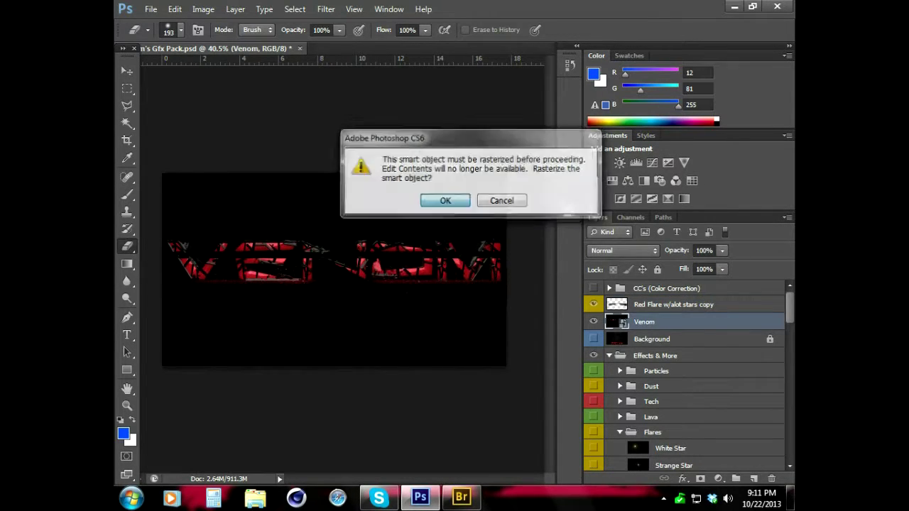
{"action": "left_click", "coordinate": [497, 201]}
{"action": "left_click", "coordinate": [674, 304]}
Nudge the flare copy slightly down so it sits over the VENOM lettering.
{"action": "key", "text": "v"}
{"action": "left_click_drag", "start_coordinate": [284, 225], "coordinate": [284, 228]}
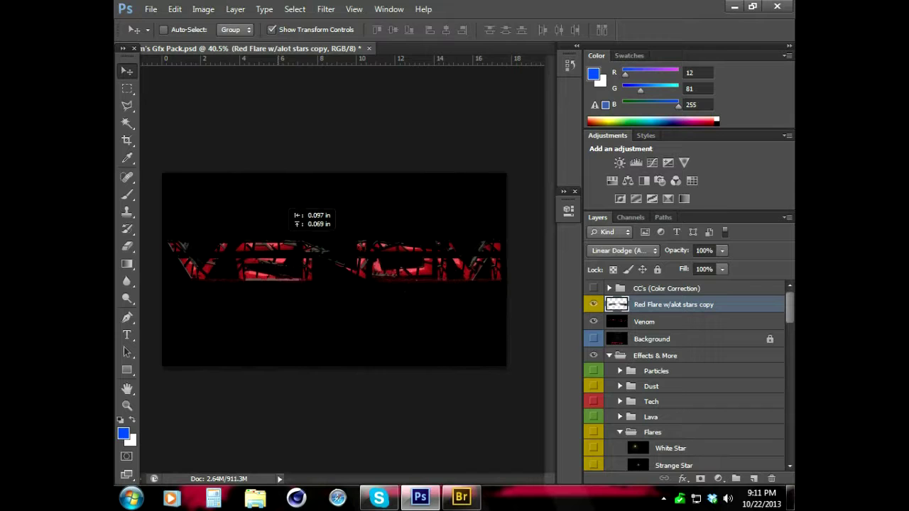
{"action": "left_click_drag", "start_coordinate": [347, 277], "coordinate": [349, 279]}
{"action": "key", "text": "e"}
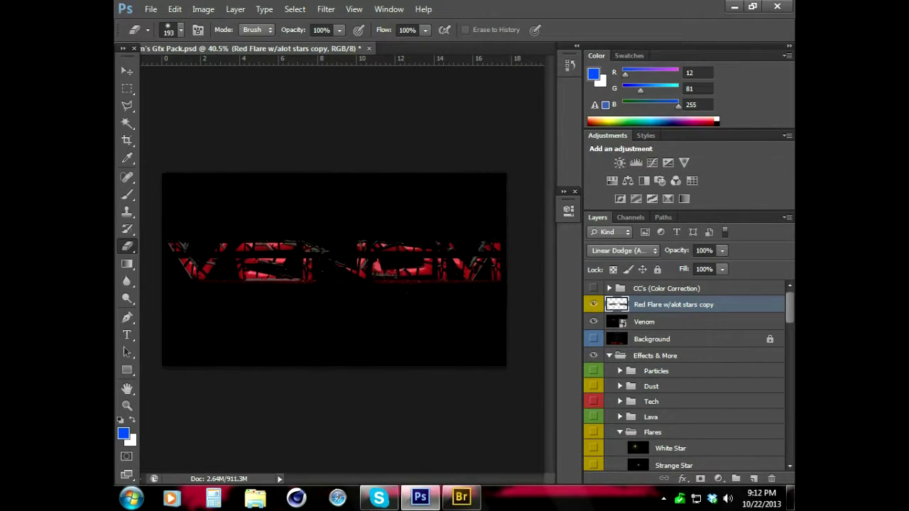
{"action": "left_click", "coordinate": [644, 322]}
{"action": "left_click", "coordinate": [499, 199]}
{"action": "scroll", "coordinate": [682, 376], "scroll_direction": "down", "scroll_amount": 3}
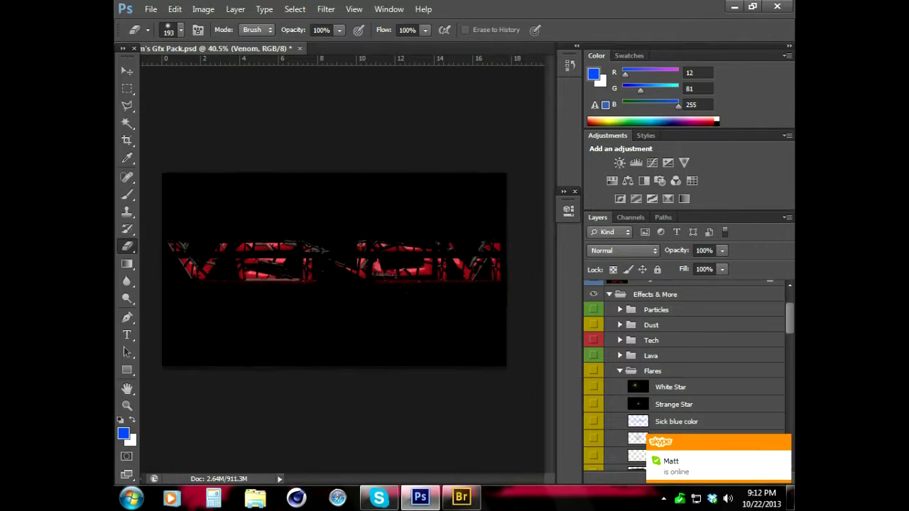
Browse the Flares, Rare lights and Stocks folders and show stock layer 3.
{"action": "left_click", "coordinate": [620, 371]}
{"action": "scroll", "coordinate": [682, 376], "scroll_direction": "down", "scroll_amount": 2}
{"action": "scroll", "coordinate": [682, 376], "scroll_direction": "down", "scroll_amount": 2}
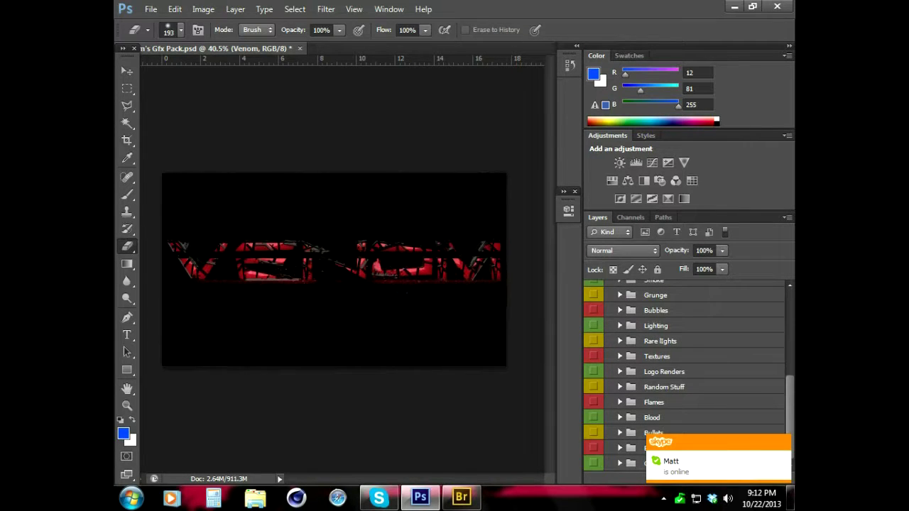
{"action": "left_click", "coordinate": [619, 341]}
{"action": "scroll", "coordinate": [682, 376], "scroll_direction": "up", "scroll_amount": 5}
{"action": "scroll", "coordinate": [682, 377], "scroll_direction": "down", "scroll_amount": 5}
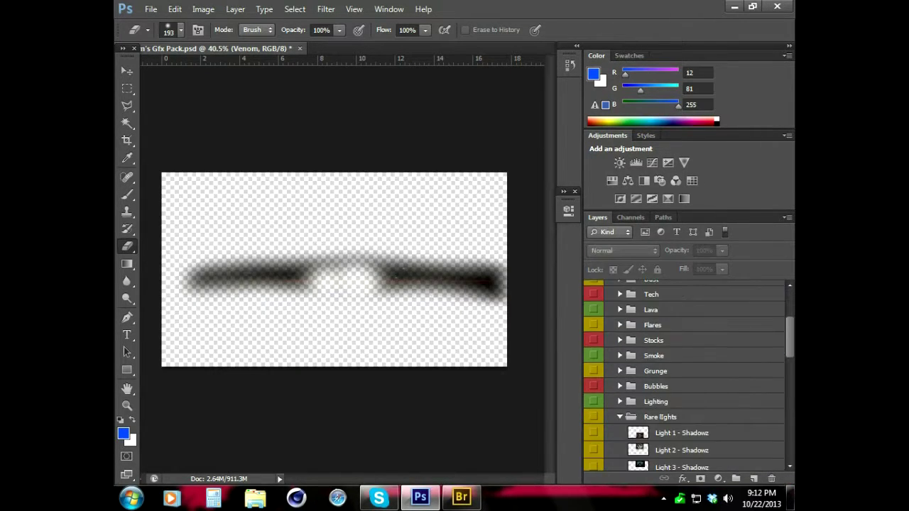
{"action": "left_click", "coordinate": [619, 417]}
{"action": "left_click", "coordinate": [619, 305]}
{"action": "left_click", "coordinate": [593, 368]}
{"action": "scroll", "coordinate": [681, 377], "scroll_direction": "down", "scroll_amount": 1}
{"action": "left_click", "coordinate": [593, 310]}
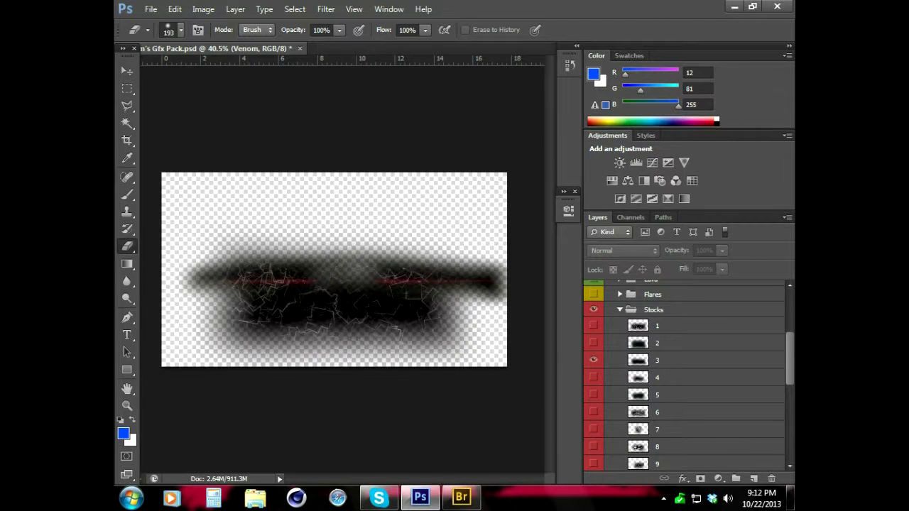
Duplicate stock layer 3 as '3 copy' and move it above the Venom layer.
{"action": "right_click", "coordinate": [657, 360]}
{"action": "left_click", "coordinate": [609, 67]}
{"action": "left_click", "coordinate": [574, 148]}
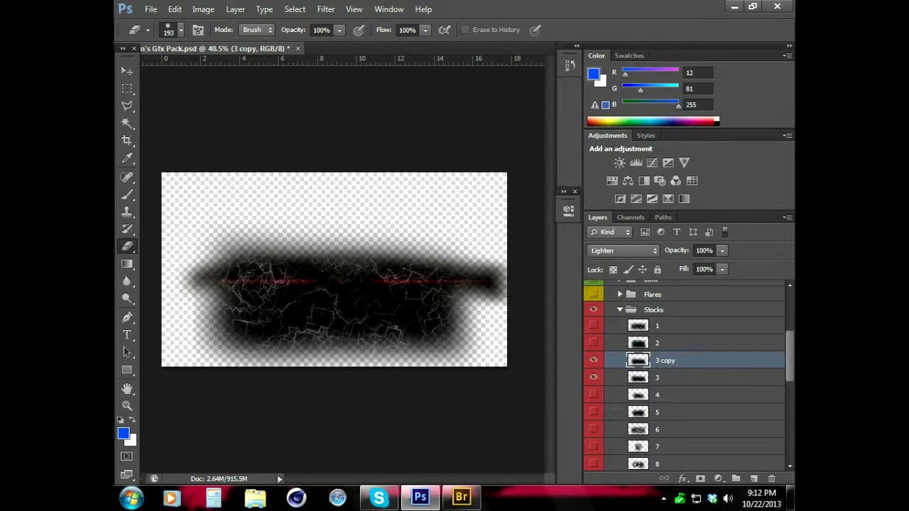
{"action": "left_click_drag", "start_coordinate": [638, 289], "coordinate": [643, 322]}
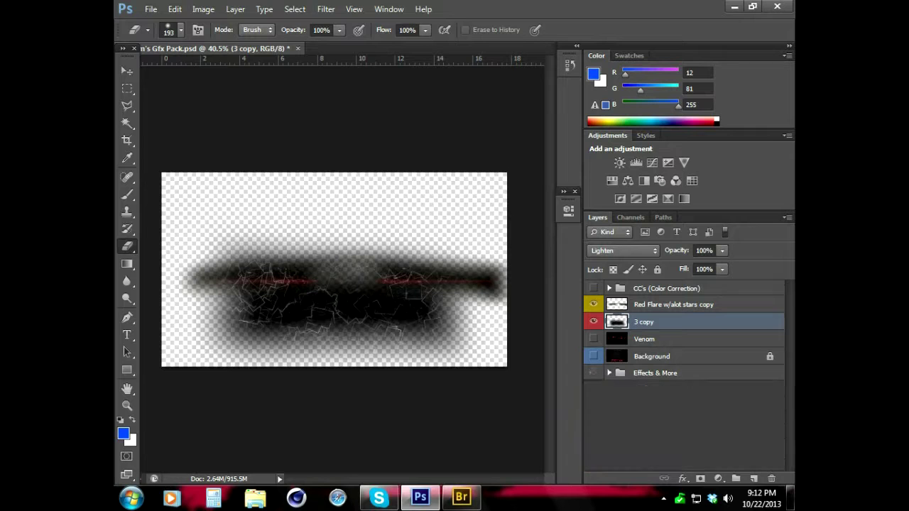
{"action": "left_click", "coordinate": [592, 339]}
{"action": "key", "text": "v"}
{"action": "left_click_drag", "start_coordinate": [341, 270], "coordinate": [341, 280]}
Stretch and flatten 3 copy over VENOM in Linear Dodge (Add) at about 40% opacity.
{"action": "key", "text": "ctrl+t"}
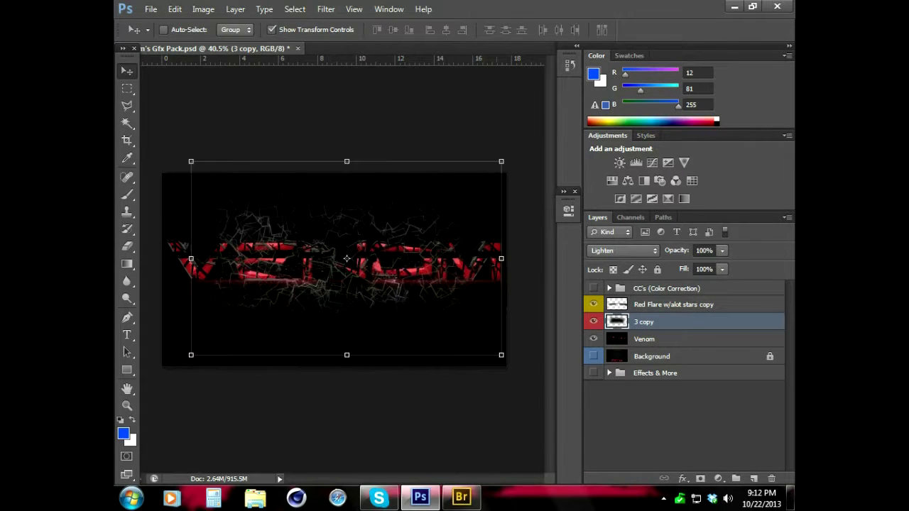
{"action": "left_click_drag", "start_coordinate": [501, 258], "coordinate": [530, 258]}
{"action": "left_click_drag", "start_coordinate": [360, 162], "coordinate": [360, 265]}
{"action": "mouse_move", "coordinate": [341, 312]}
{"action": "left_mouse_down"}
{"action": "mouse_move", "coordinate": [348, 263]}
{"action": "mouse_move", "coordinate": [356, 262]}
{"action": "left_mouse_up"}
{"action": "left_click", "coordinate": [623, 250]}
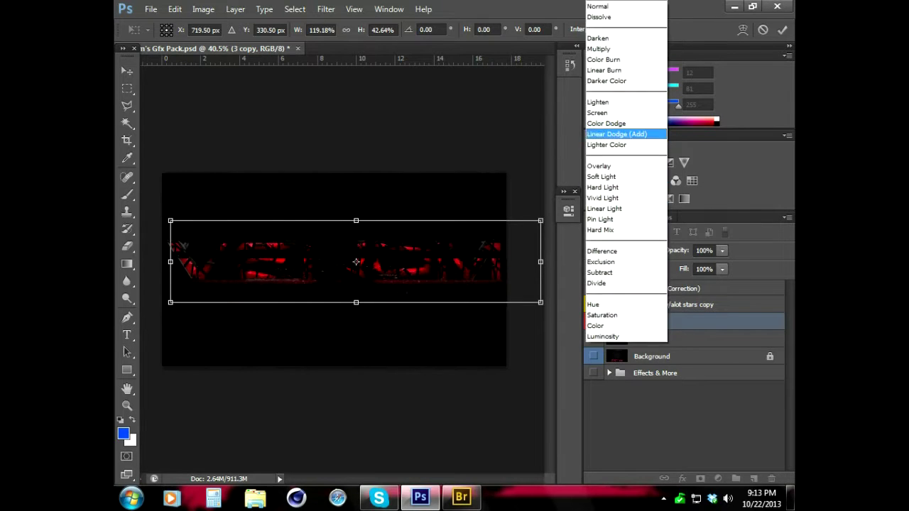
{"action": "left_click", "coordinate": [608, 132]}
{"action": "left_click_drag", "start_coordinate": [710, 266], "coordinate": [682, 266]}
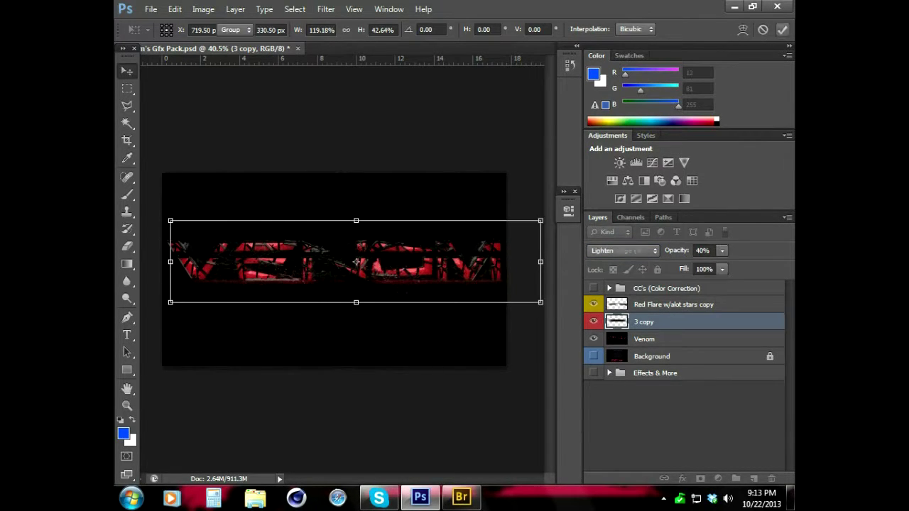
{"action": "key", "text": "Return"}
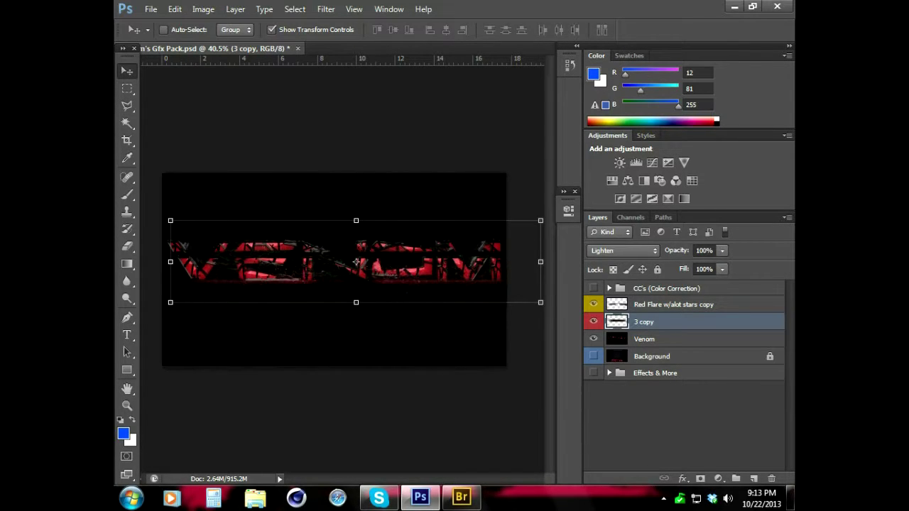
{"action": "left_click", "coordinate": [609, 372]}
Select the 3 copy layer and step one layer down and back up.
{"action": "scroll", "coordinate": [682, 376], "scroll_direction": "down", "scroll_amount": 3}
{"action": "left_click", "coordinate": [653, 373]}
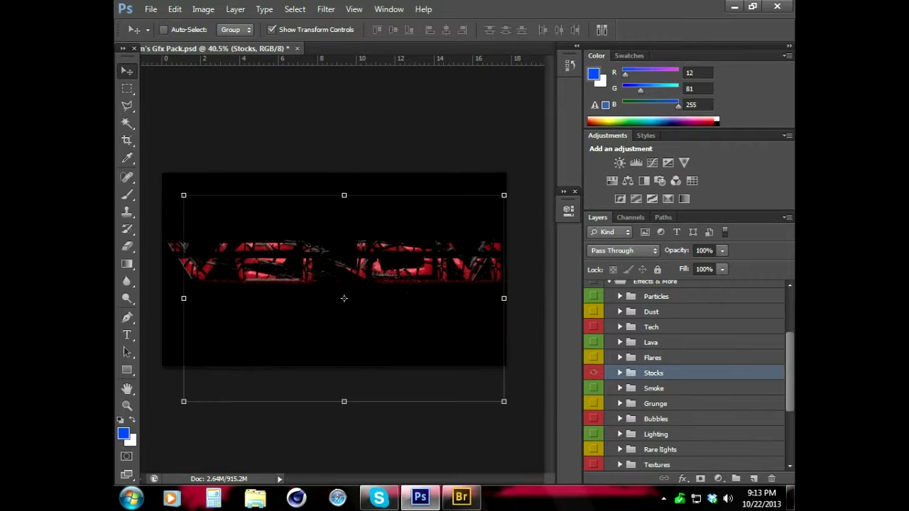
{"action": "key", "text": "e"}
{"action": "scroll", "coordinate": [682, 377], "scroll_direction": "up", "scroll_amount": 5}
{"action": "left_click", "coordinate": [643, 321]}
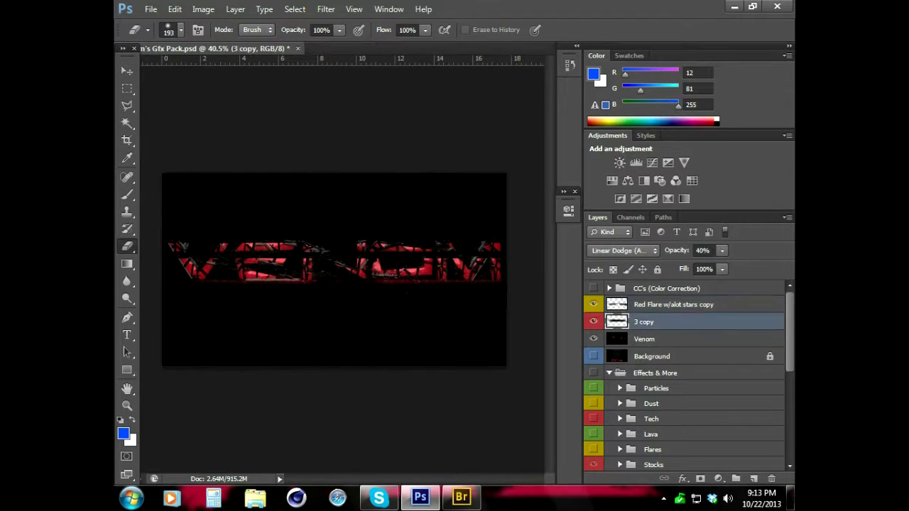
{"action": "key", "text": "alt+bracketleft"}
{"action": "key", "text": "alt+bracketleft"}
{"action": "key", "text": "alt+bracketright"}
{"action": "key", "text": "alt+bracketright"}
Expand the Random Stuff folder in the Layers panel.
{"action": "scroll", "coordinate": [682, 377], "scroll_direction": "down", "scroll_amount": 3}
{"action": "scroll", "coordinate": [682, 377], "scroll_direction": "down", "scroll_amount": 3}
{"action": "scroll", "coordinate": [681, 376], "scroll_direction": "down", "scroll_amount": 3}
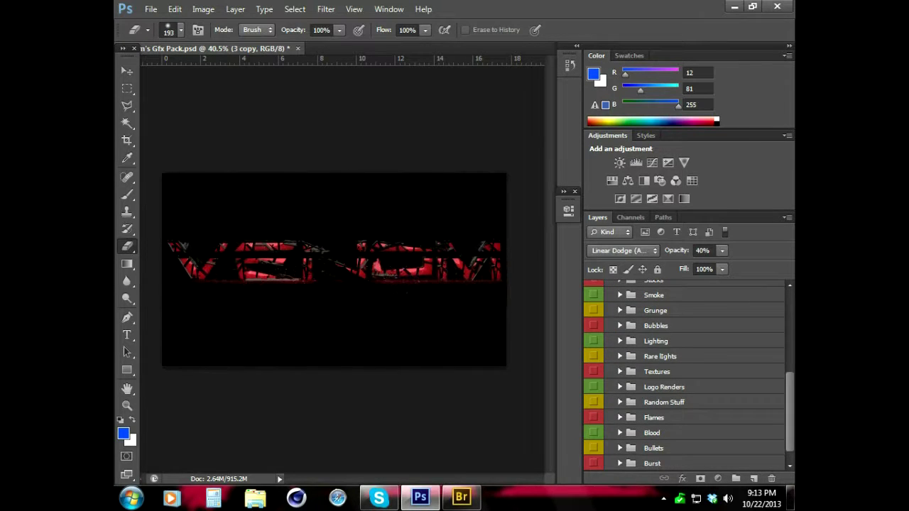
{"action": "left_click", "coordinate": [619, 402]}
{"action": "scroll", "coordinate": [682, 377], "scroll_direction": "up", "scroll_amount": 2}
{"action": "scroll", "coordinate": [681, 377], "scroll_direction": "up", "scroll_amount": 5}
{"action": "left_click", "coordinate": [593, 323], "text": "alt"}
{"action": "scroll", "coordinate": [681, 376], "scroll_direction": "down", "scroll_amount": 5}
{"action": "scroll", "coordinate": [682, 377], "scroll_direction": "down", "scroll_amount": 5}
{"action": "scroll", "coordinate": [681, 376], "scroll_direction": "up", "scroll_amount": 10}
{"action": "scroll", "coordinate": [682, 376], "scroll_direction": "down", "scroll_amount": 10}
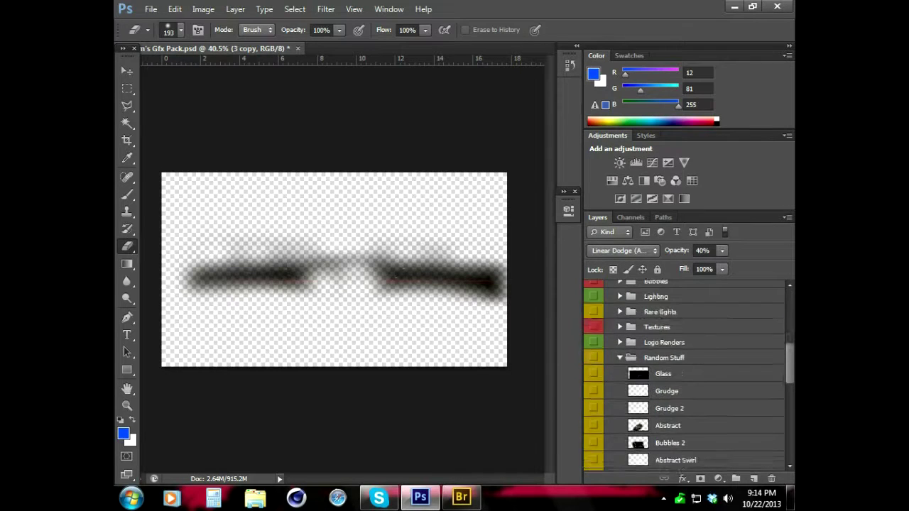
{"action": "scroll", "coordinate": [593, 398], "scroll_direction": "down", "scroll_amount": 2}
Preview the Random Stuff layers solo, including Particles and Pulse, then duplicate Pulse.
{"action": "left_click", "coordinate": [594, 414], "text": "alt"}
{"action": "left_click", "coordinate": [593, 431], "text": "alt"}
{"action": "left_click", "coordinate": [593, 449], "text": "alt"}
{"action": "scroll", "coordinate": [682, 376], "scroll_direction": "down", "scroll_amount": 2}
{"action": "left_click", "coordinate": [593, 422], "text": "alt"}
{"action": "left_click", "coordinate": [594, 440], "text": "alt"}
{"action": "scroll", "coordinate": [594, 398], "scroll_direction": "down", "scroll_amount": 2}
{"action": "left_click", "coordinate": [594, 410], "text": "alt"}
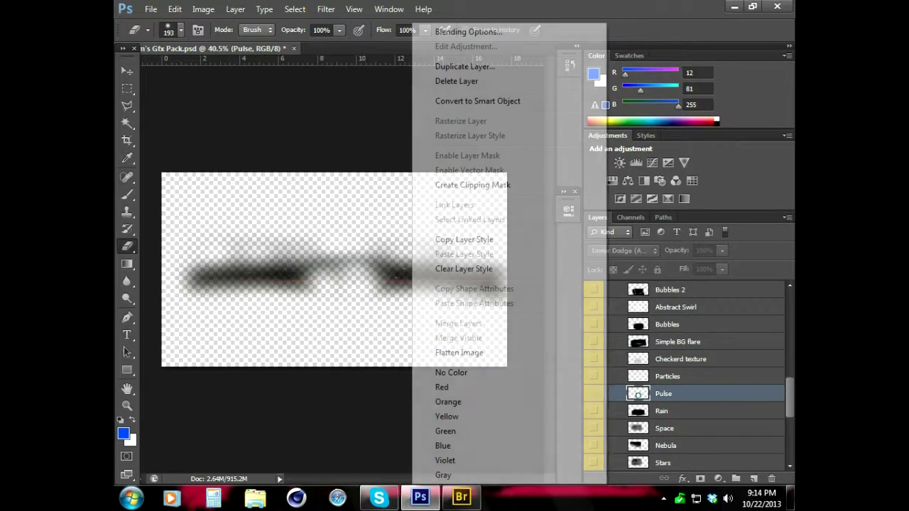
{"action": "key", "text": "Return"}
{"action": "scroll", "coordinate": [685, 376], "scroll_direction": "up", "scroll_amount": 10}
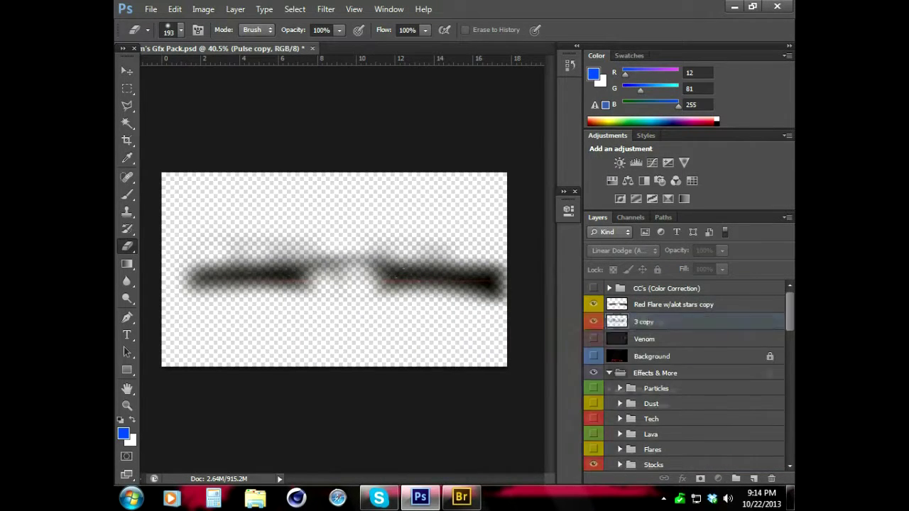
Move the Pulse copy glow to the left end of VENOM, set Overlay and narrow it.
{"action": "left_click", "coordinate": [594, 322], "text": "alt"}
{"action": "key", "text": "v"}
{"action": "mouse_move", "coordinate": [335, 305]}
{"action": "left_mouse_down"}
{"action": "mouse_move", "coordinate": [172, 227]}
{"action": "mouse_move", "coordinate": [208, 261]}
{"action": "left_mouse_up"}
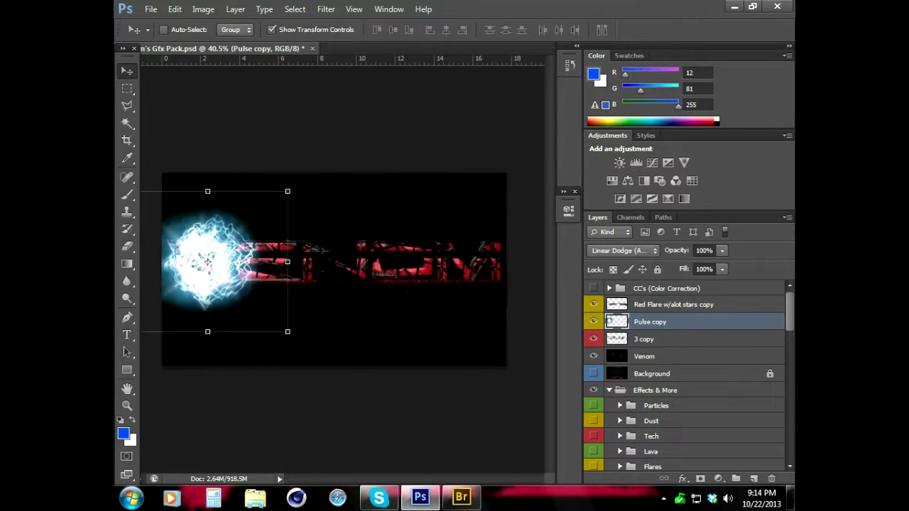
{"action": "left_click", "coordinate": [623, 250]}
{"action": "left_click", "coordinate": [619, 160]}
{"action": "left_click_drag", "start_coordinate": [207, 262], "coordinate": [194, 262]}
Try Screen, Linear Dodge (Add) and other blend modes on the glow, settling on Overlay.
{"action": "left_click", "coordinate": [623, 250]}
{"action": "left_click", "coordinate": [604, 102]}
{"action": "left_click", "coordinate": [623, 250]}
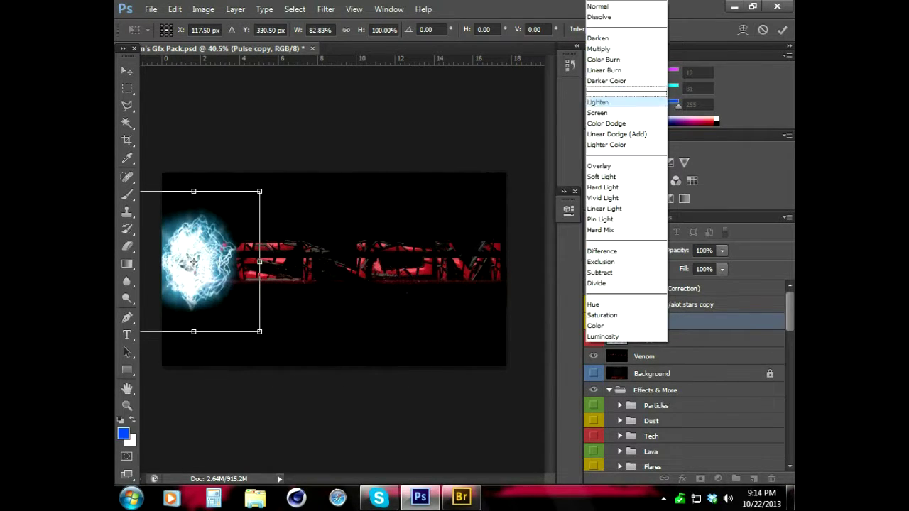
{"action": "left_click", "coordinate": [604, 112]}
{"action": "left_click", "coordinate": [623, 250]}
{"action": "left_click", "coordinate": [601, 176]}
{"action": "left_click", "coordinate": [623, 250]}
{"action": "left_click", "coordinate": [602, 187]}
{"action": "left_click", "coordinate": [623, 250]}
{"action": "left_click", "coordinate": [617, 133]}
{"action": "left_click", "coordinate": [623, 250]}
{"action": "left_click", "coordinate": [606, 144]}
{"action": "left_click", "coordinate": [623, 250]}
{"action": "left_click", "coordinate": [603, 70]}
{"action": "left_click", "coordinate": [623, 250]}
{"action": "left_click", "coordinate": [606, 80]}
{"action": "left_click", "coordinate": [622, 250]}
{"action": "left_click", "coordinate": [598, 166]}
Narrow the glow to about 72% width and add a Color Balance adjustment above it.
{"action": "left_click_drag", "start_coordinate": [268, 261], "coordinate": [243, 261]}
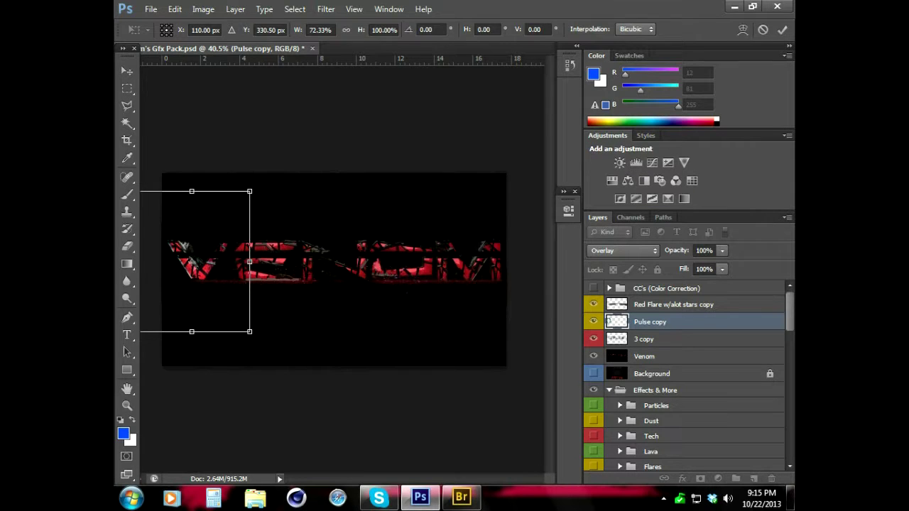
{"action": "key", "text": "Return"}
{"action": "left_click", "coordinate": [628, 180]}
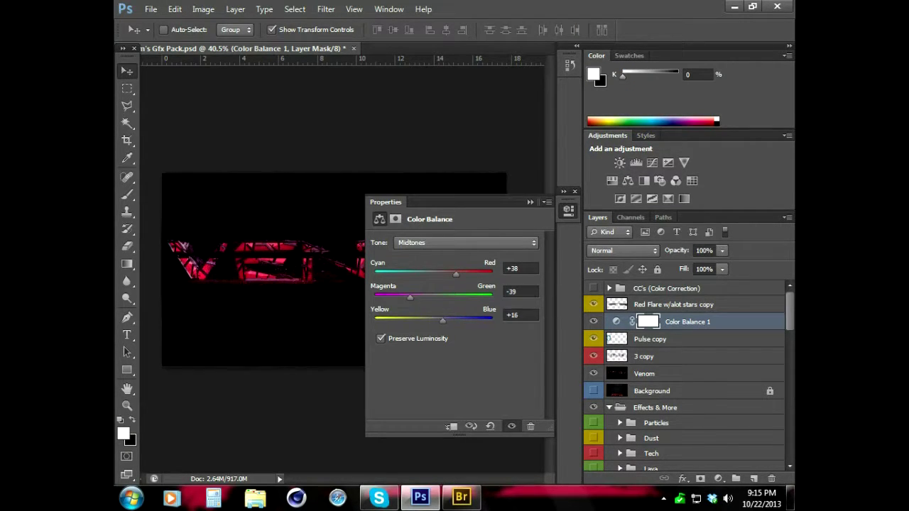
Duplicate the Pulse copy layer as Pulse copy 2 and stretch it wider.
{"action": "left_click", "coordinate": [568, 210]}
{"action": "right_click", "coordinate": [650, 339]}
{"action": "left_click", "coordinate": [497, 44]}
{"action": "key", "text": "Return"}
{"action": "key", "text": "ctrl+t"}
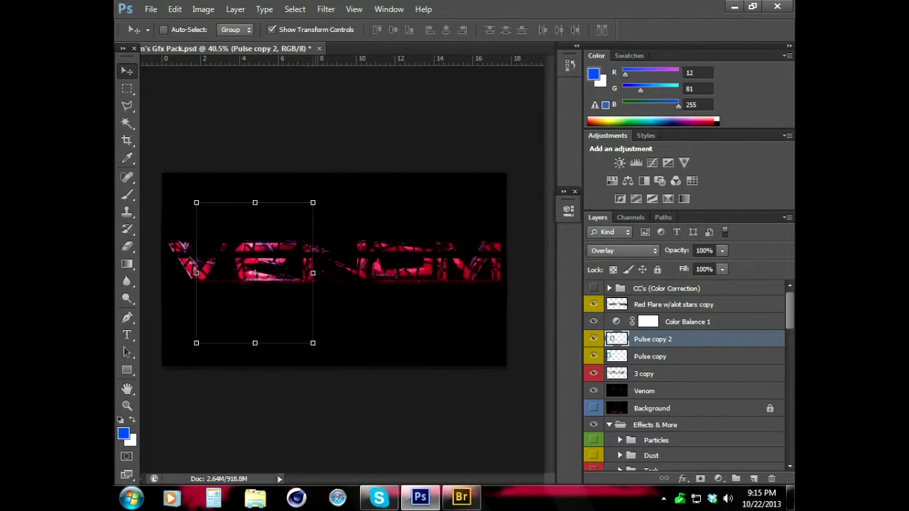
{"action": "left_click_drag", "start_coordinate": [317, 273], "coordinate": [326, 272]}
{"action": "key", "text": "Return"}
Add Pulse copy 3, rotated about -80 degrees and shifted right.
{"action": "right_click", "coordinate": [650, 338]}
{"action": "left_click", "coordinate": [497, 66]}
{"action": "key", "text": "Return"}
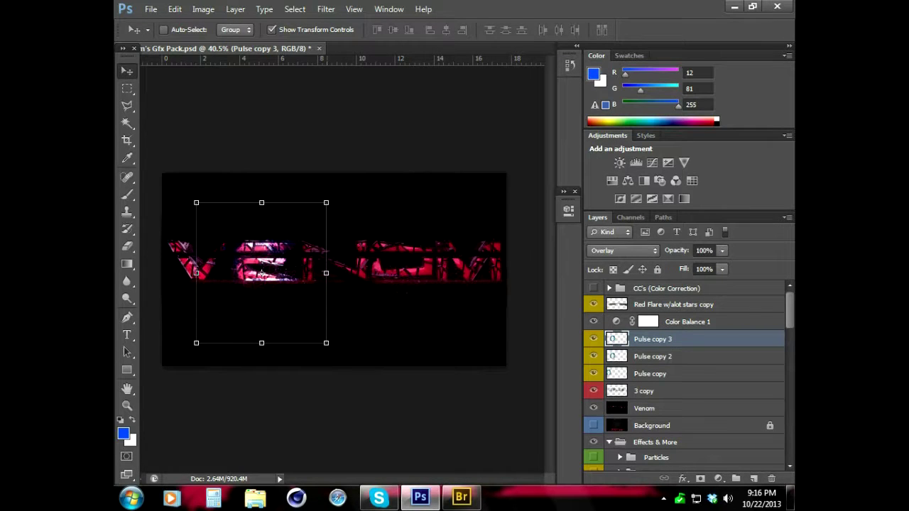
{"action": "left_click_drag", "start_coordinate": [334, 213], "coordinate": [426, 199]}
{"action": "left_click_drag", "start_coordinate": [270, 276], "coordinate": [333, 267]}
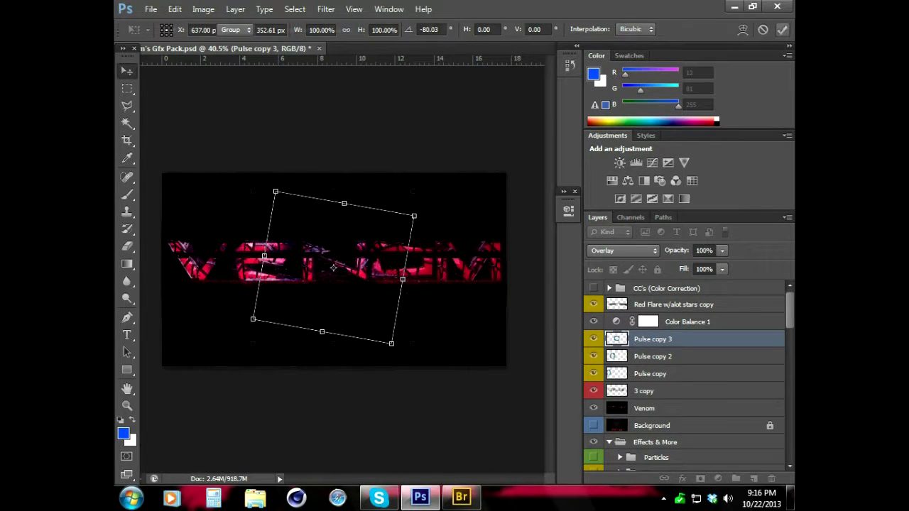
{"action": "key", "text": "Return"}
Add Pulse copy 4, moved right over the text and tilted about -66 degrees.
{"action": "right_click", "coordinate": [650, 339]}
{"action": "left_click", "coordinate": [568, 63]}
{"action": "key", "text": "Return"}
{"action": "mouse_move", "coordinate": [494, 336]}
{"action": "left_mouse_down"}
{"action": "mouse_move", "coordinate": [517, 312]}
{"action": "mouse_move", "coordinate": [468, 213]}
{"action": "left_mouse_up"}
{"action": "key", "text": "ctrl+t"}
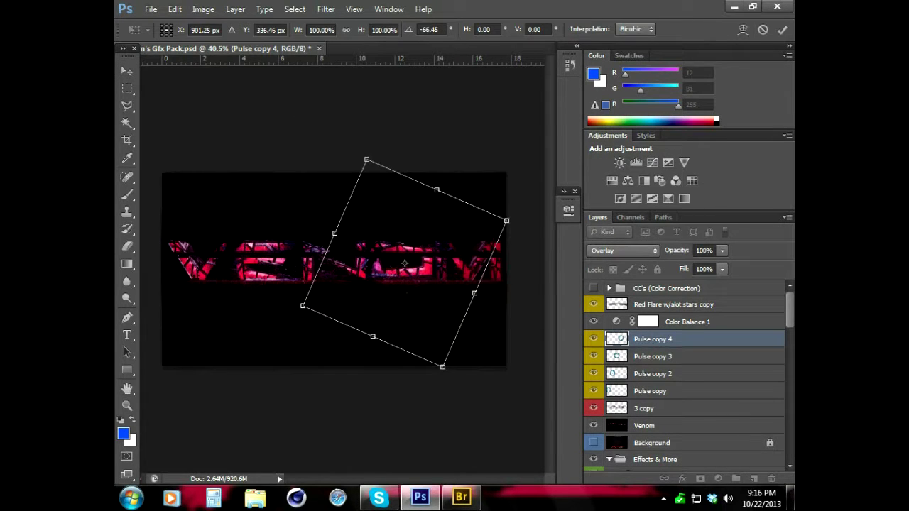
{"action": "key", "text": "Return"}
Add Pulse copy 5, moved across the text and rotated about -28 degrees.
{"action": "right_click", "coordinate": [650, 338]}
{"action": "left_click", "coordinate": [568, 64]}
{"action": "key", "text": "Return"}
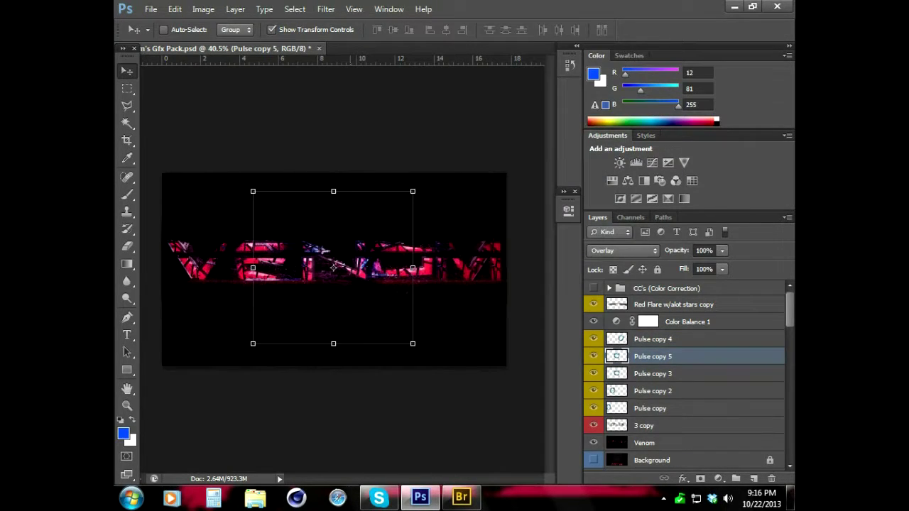
{"action": "left_click_drag", "start_coordinate": [333, 268], "coordinate": [498, 287]}
{"action": "key", "text": "ctrl+t"}
{"action": "left_click_drag", "start_coordinate": [550, 181], "coordinate": [503, 152]}
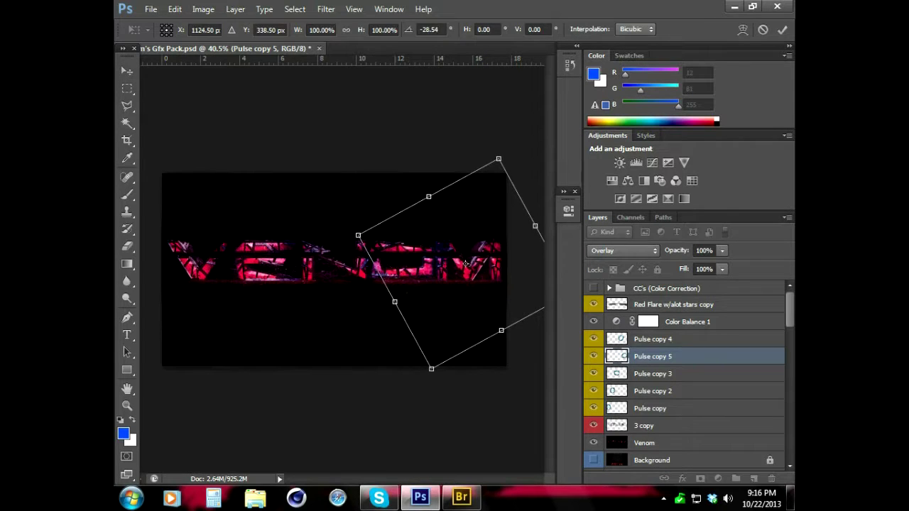
{"action": "key", "text": "Return"}
Add Pulse copy 6, placed toward the centre of the VENOM text.
{"action": "right_click", "coordinate": [650, 356]}
{"action": "left_click", "coordinate": [490, 64]}
{"action": "key", "text": "Return"}
{"action": "left_click_drag", "start_coordinate": [337, 266], "coordinate": [336, 260]}
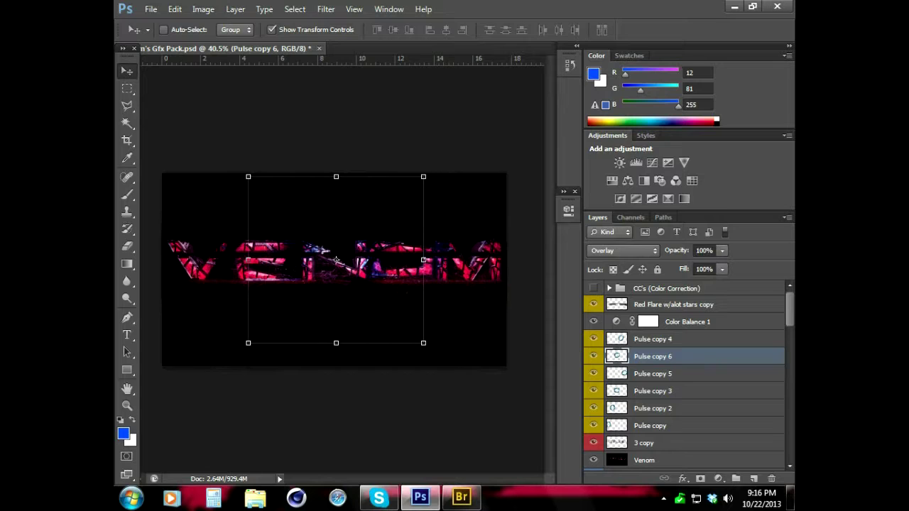
{"action": "scroll", "coordinate": [686, 377], "scroll_direction": "down", "scroll_amount": 5}
{"action": "scroll", "coordinate": [685, 376], "scroll_direction": "down", "scroll_amount": 3}
{"action": "scroll", "coordinate": [685, 376], "scroll_direction": "down", "scroll_amount": 5}
{"action": "scroll", "coordinate": [686, 377], "scroll_direction": "down", "scroll_amount": 3}
{"action": "scroll", "coordinate": [685, 377], "scroll_direction": "down", "scroll_amount": 5}
{"action": "scroll", "coordinate": [685, 376], "scroll_direction": "down", "scroll_amount": 5}
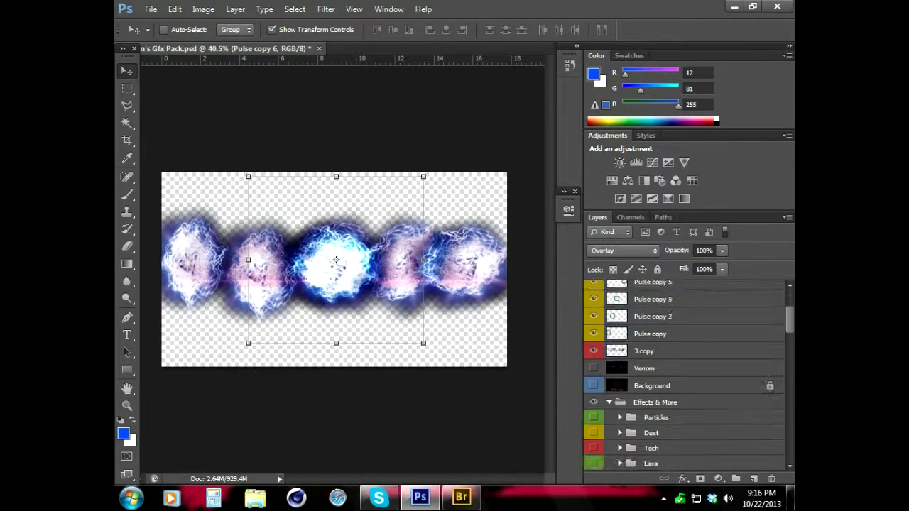
{"action": "scroll", "coordinate": [685, 376], "scroll_direction": "down", "scroll_amount": 3}
Group Pulse copy through Pulse copy 6 into a collapsed group named Pulse.
{"action": "key", "text": "shift+alt+bracketright"}
{"action": "key", "text": "shift+alt+bracketleft"}
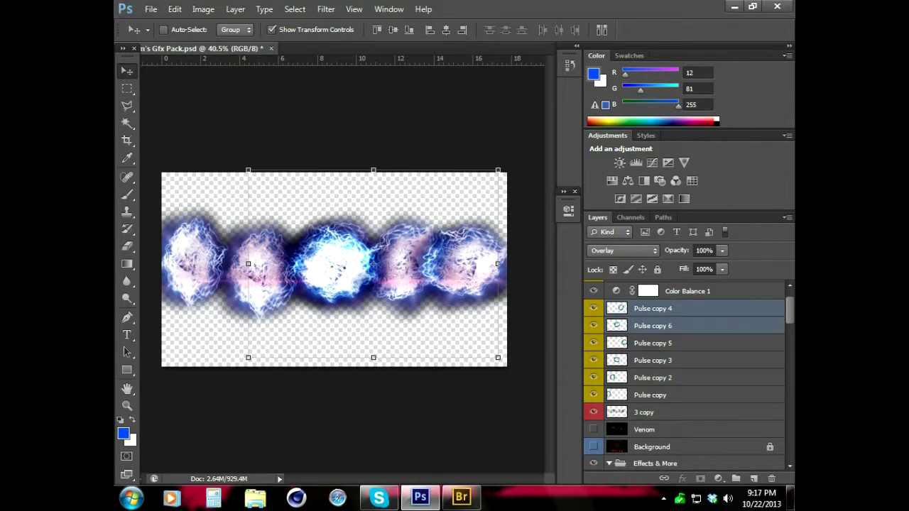
{"action": "key", "text": "shift+alt+bracketleft"}
{"action": "key", "text": "shift+alt+bracketleft"}
{"action": "key", "text": "shift+alt+bracketleft"}
{"action": "key", "text": "ctrl+g"}
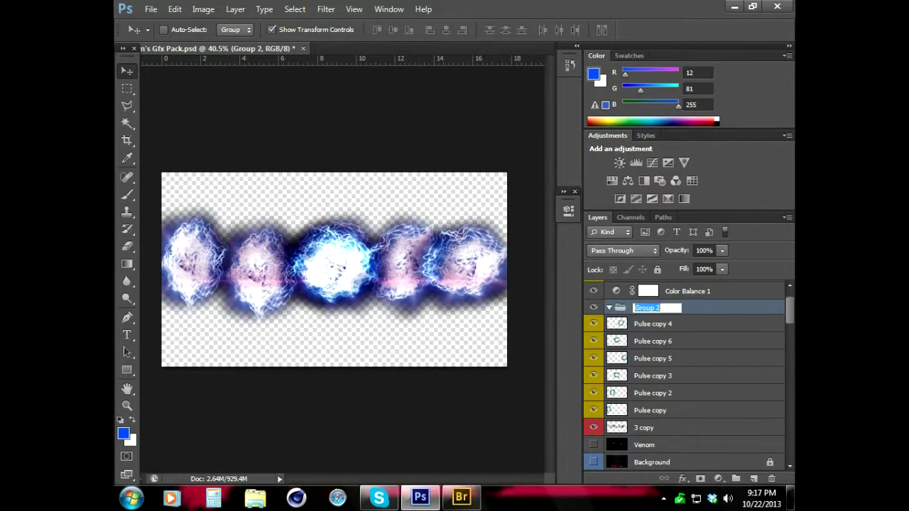
{"action": "key", "text": "Return"}
{"action": "key", "text": "alt+bracketleft"}
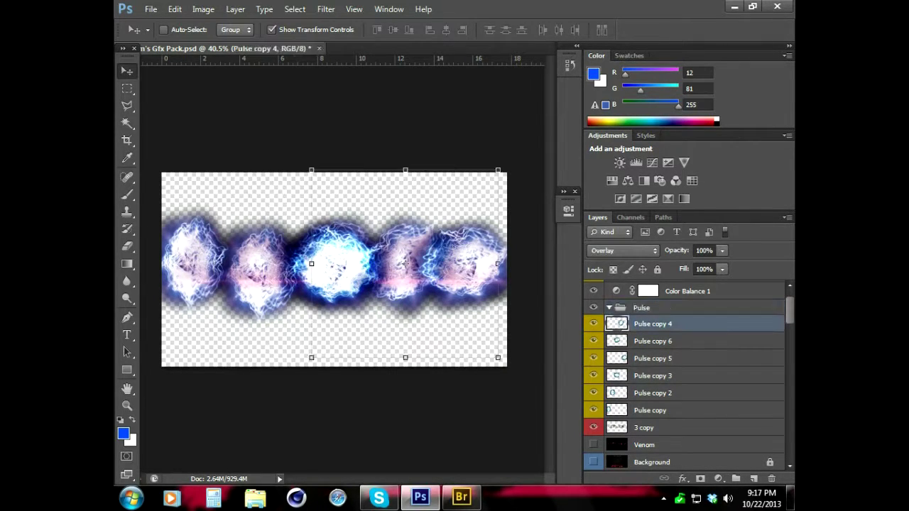
{"action": "key", "text": "shift+alt+bracketleft"}
{"action": "key", "text": "shift+alt+bracketleft"}
{"action": "key", "text": "shift+alt+bracketleft"}
{"action": "key", "text": "shift+alt+bracketleft"}
{"action": "key", "text": "shift+alt+bracketleft"}
{"action": "key", "text": "shift+alt+o"}
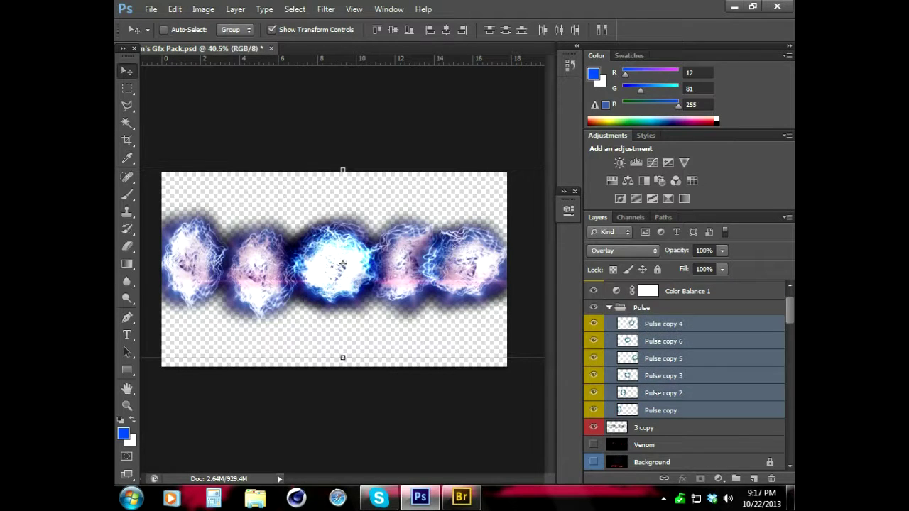
{"action": "key", "text": "ctrl+comma"}
Duplicate the Lighting 5 - Shadowz layer from Effects > Lighting and place it above Venom.
{"action": "scroll", "coordinate": [685, 376], "scroll_direction": "down", "scroll_amount": 5}
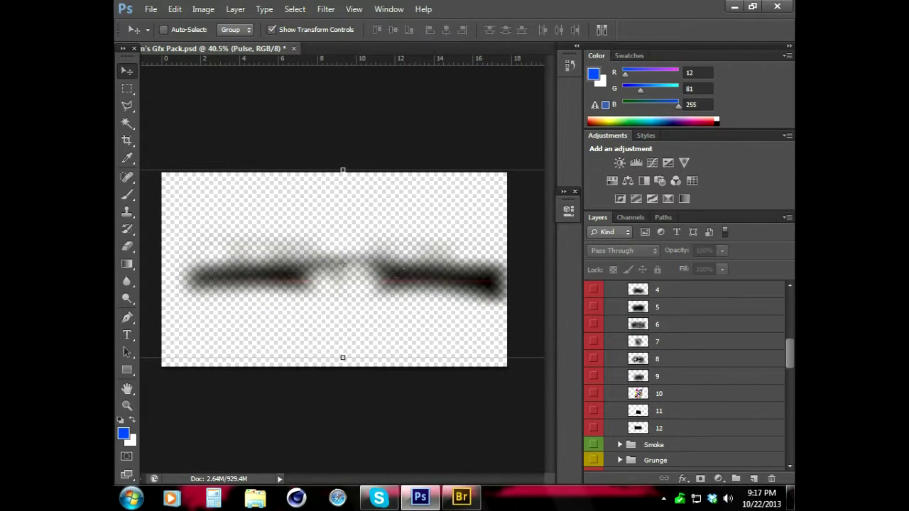
{"action": "left_click", "coordinate": [620, 313]}
{"action": "left_click", "coordinate": [619, 375]}
{"action": "scroll", "coordinate": [685, 391], "scroll_direction": "down", "scroll_amount": 1}
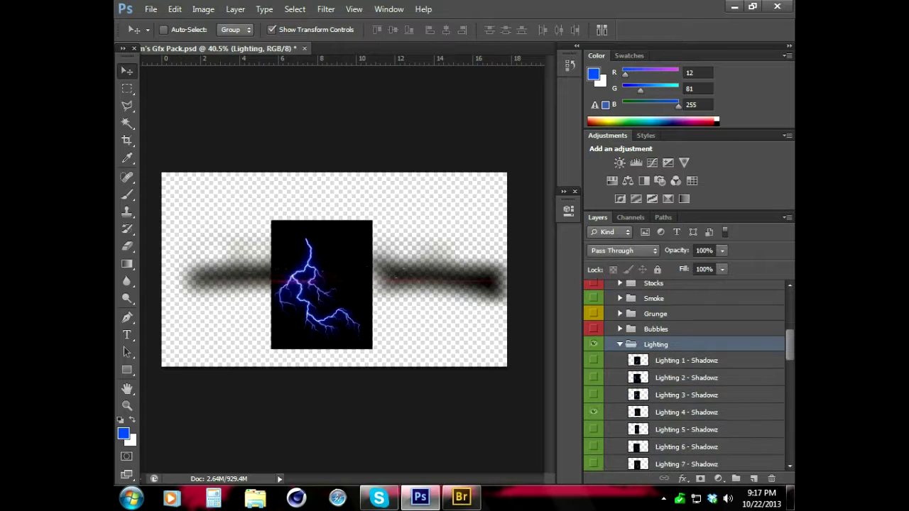
{"action": "left_click", "coordinate": [594, 430], "text": "alt"}
{"action": "right_click", "coordinate": [604, 430]}
{"action": "left_click", "coordinate": [460, 66]}
{"action": "left_click", "coordinate": [575, 148]}
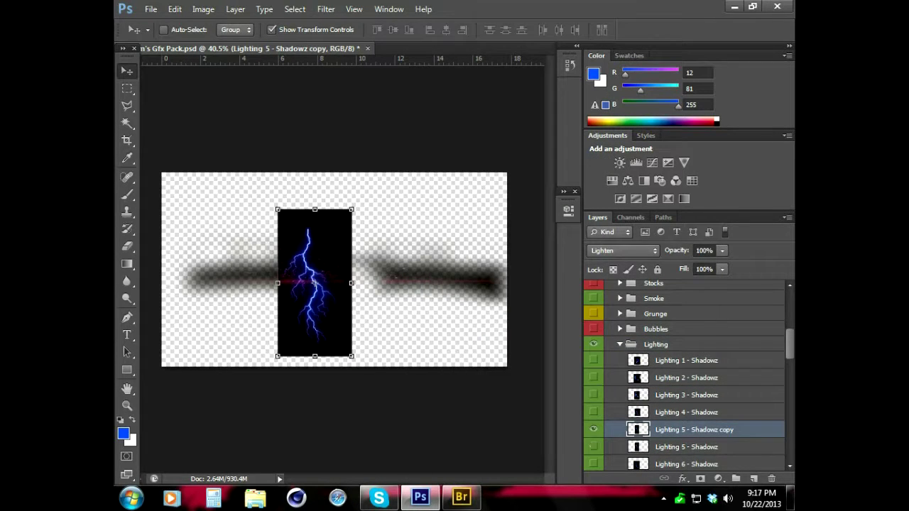
{"action": "mouse_move", "coordinate": [686, 430]}
{"action": "left_mouse_down"}
{"action": "mouse_move", "coordinate": [634, 392]}
{"action": "mouse_move", "coordinate": [635, 380]}
{"action": "left_mouse_up"}
{"action": "left_click", "coordinate": [594, 371], "text": "alt"}
Shrink the bolt, rotate it about -25 degrees, and move it onto the red bar.
{"action": "mouse_move", "coordinate": [297, 277]}
{"action": "left_mouse_down"}
{"action": "mouse_move", "coordinate": [254, 275]}
{"action": "mouse_move", "coordinate": [227, 255]}
{"action": "left_mouse_up"}
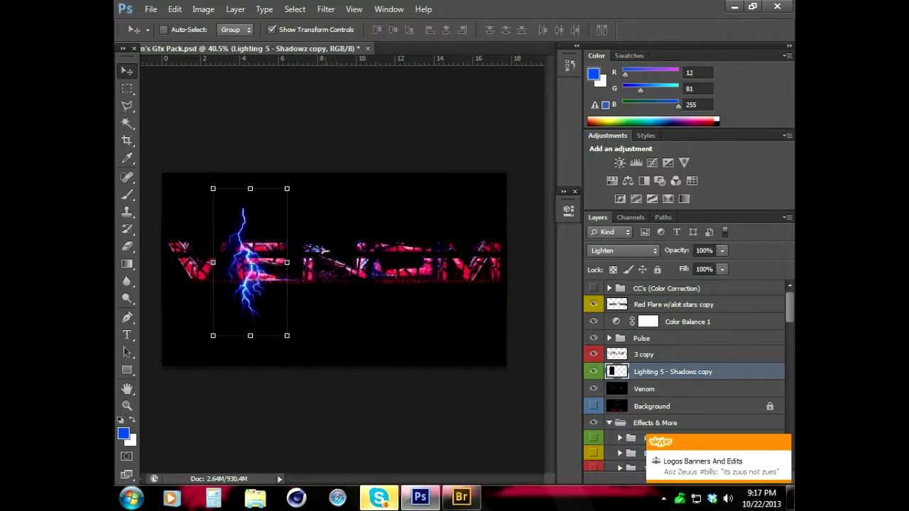
{"action": "mouse_move", "coordinate": [250, 189]}
{"action": "left_mouse_down"}
{"action": "mouse_move", "coordinate": [250, 284]}
{"action": "mouse_move", "coordinate": [325, 262]}
{"action": "left_mouse_up"}
{"action": "left_click_drag", "start_coordinate": [344, 227], "coordinate": [331, 206]}
{"action": "left_click_drag", "start_coordinate": [358, 294], "coordinate": [250, 254]}
{"action": "key", "text": "z"}
{"action": "left_click", "coordinate": [414, 192]}
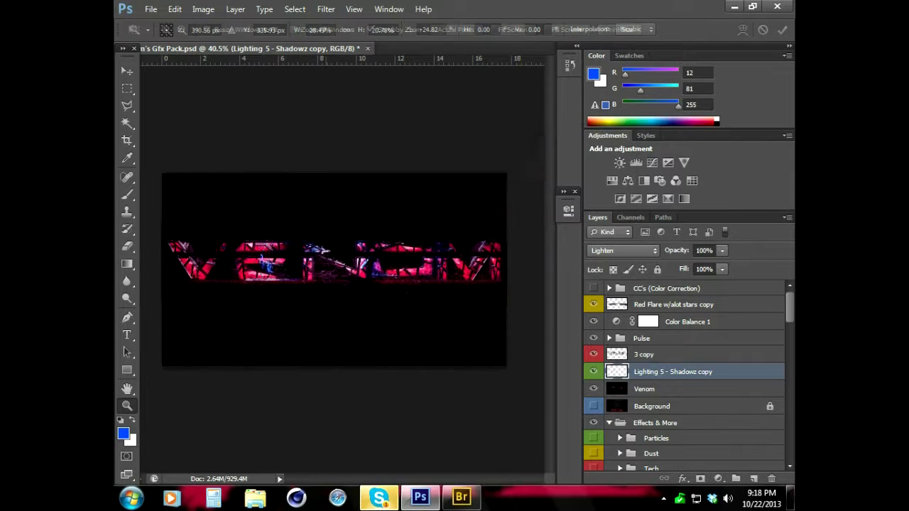
{"action": "left_click_drag", "start_coordinate": [417, 192], "coordinate": [422, 190]}
{"action": "key", "text": "v"}
{"action": "left_click_drag", "start_coordinate": [221, 242], "coordinate": [373, 249]}
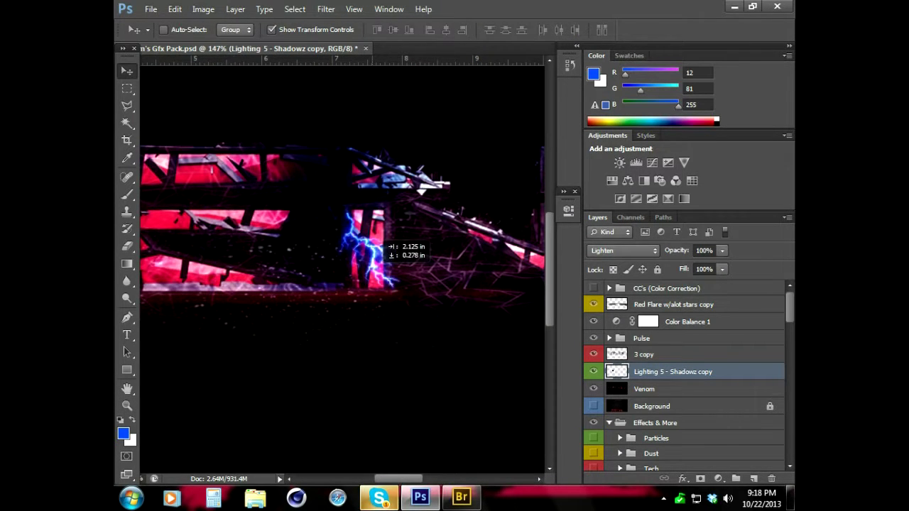
Erase the bolt's excess with a 25 px eraser and zoom out to the whole text.
{"action": "key", "text": "e"}
{"action": "left_click", "coordinate": [174, 29]}
{"action": "type", "text": "25"}
{"action": "key", "text": "Return"}
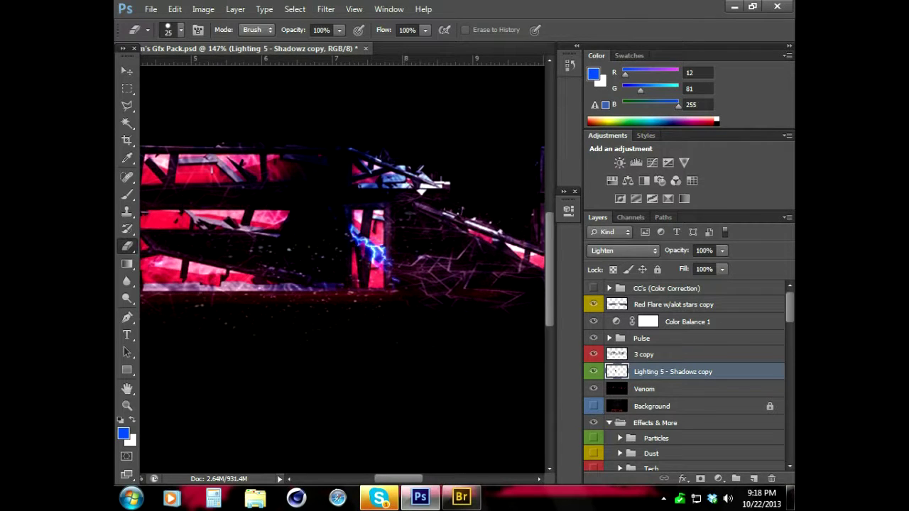
{"action": "key", "text": "v"}
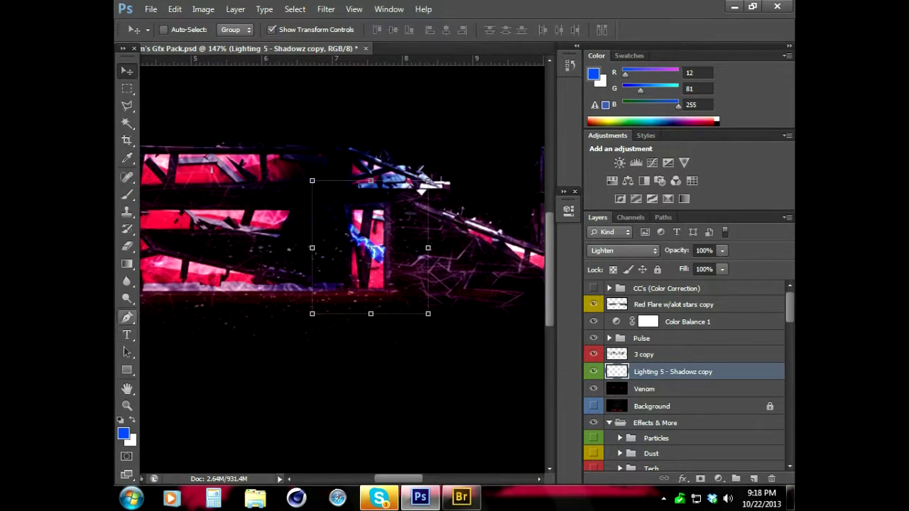
{"action": "key", "text": "z"}
{"action": "left_click_drag", "start_coordinate": [421, 190], "coordinate": [341, 191]}
{"action": "right_click", "coordinate": [675, 372]}
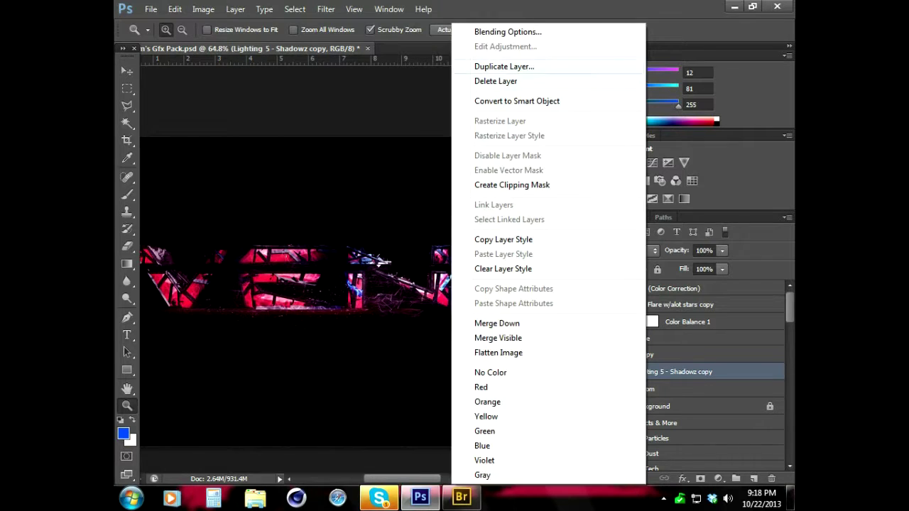
Duplicate the bolt and gather the lightning layers into a new group named Lightning.
{"action": "left_click", "coordinate": [479, 47]}
{"action": "key", "text": "Return"}
{"action": "left_click", "coordinate": [718, 478]}
{"action": "key", "text": "Escape"}
{"action": "left_click", "coordinate": [736, 477]}
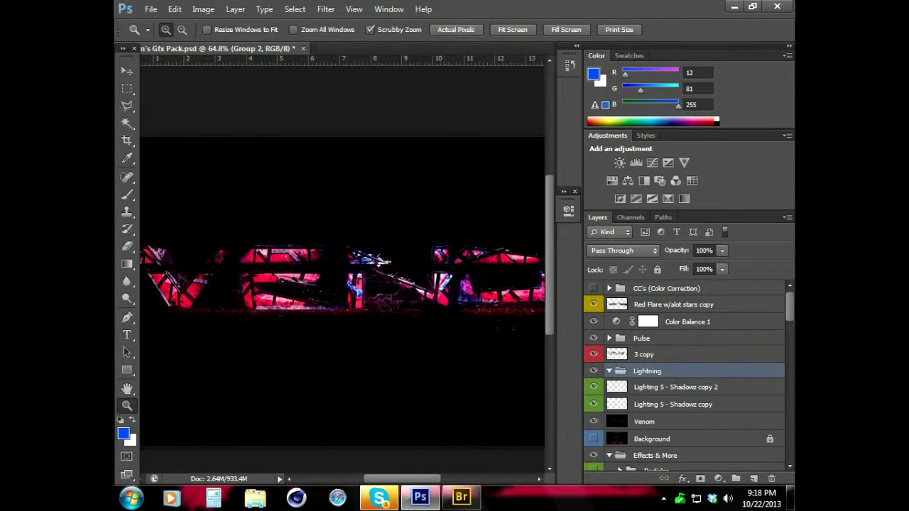
{"action": "key", "text": "Return"}
{"action": "left_click_drag", "start_coordinate": [675, 387], "coordinate": [647, 370]}
{"action": "left_click_drag", "start_coordinate": [675, 404], "coordinate": [647, 371]}
Rotate Lighting 5 - Shadowz copy 2 about 52 degrees and duplicate it as copy 3.
{"action": "left_click", "coordinate": [681, 387]}
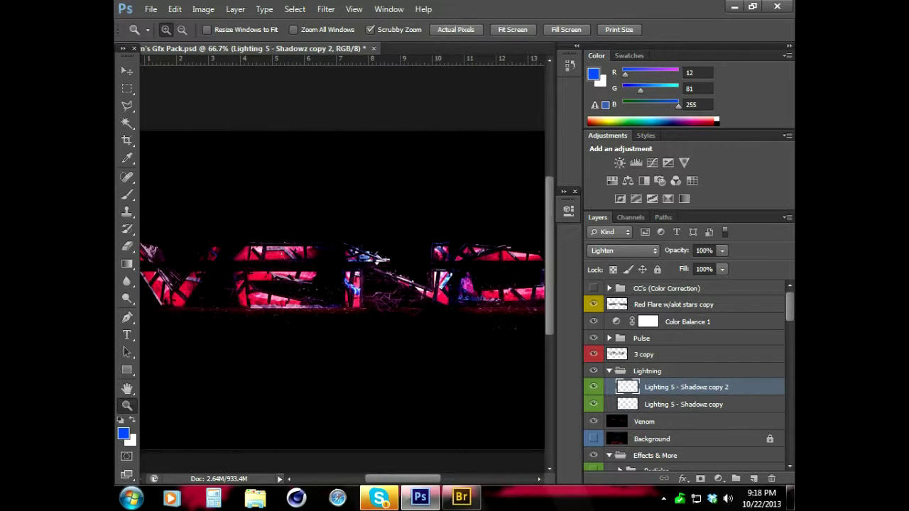
{"action": "key", "text": "v"}
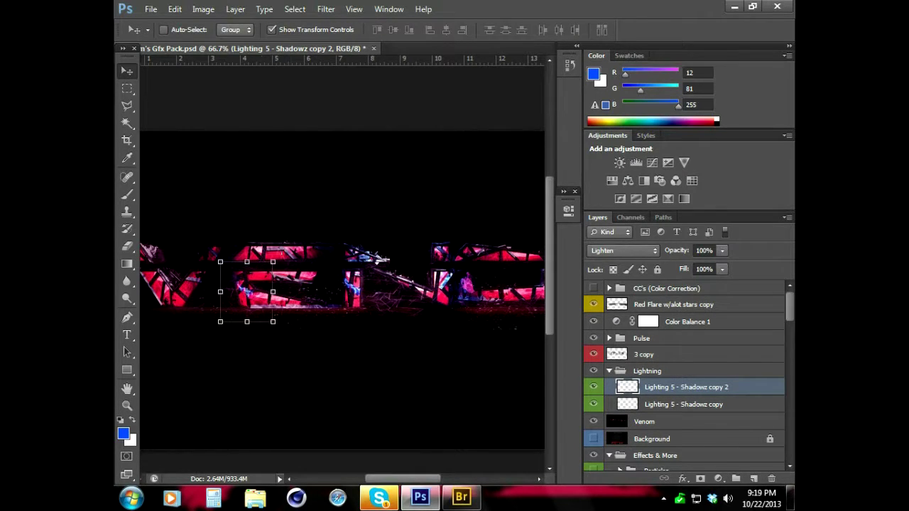
{"action": "left_click_drag", "start_coordinate": [273, 263], "coordinate": [275, 271]}
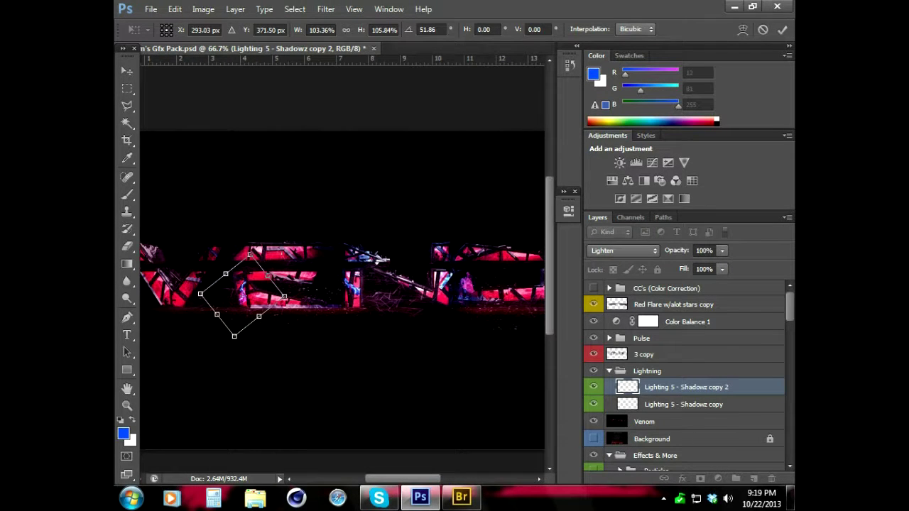
{"action": "left_click", "coordinate": [782, 29]}
{"action": "right_click", "coordinate": [712, 387]}
{"action": "left_click", "coordinate": [537, 67]}
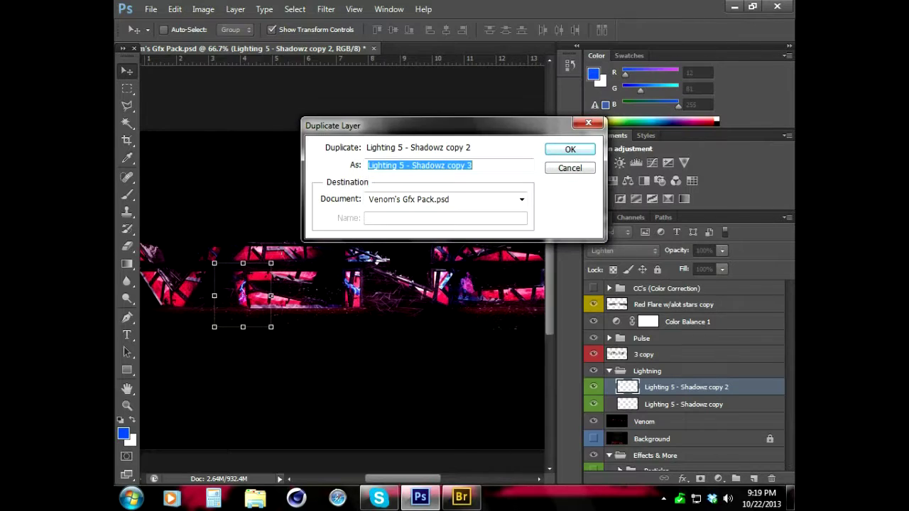
{"action": "key", "text": "Return"}
Duplicate the bolt as copy 4 and zoom out to the whole banner.
{"action": "right_click", "coordinate": [627, 387]}
{"action": "key", "text": "Escape"}
{"action": "right_click", "coordinate": [713, 387]}
{"action": "left_click", "coordinate": [538, 63]}
{"action": "key", "text": "Return"}
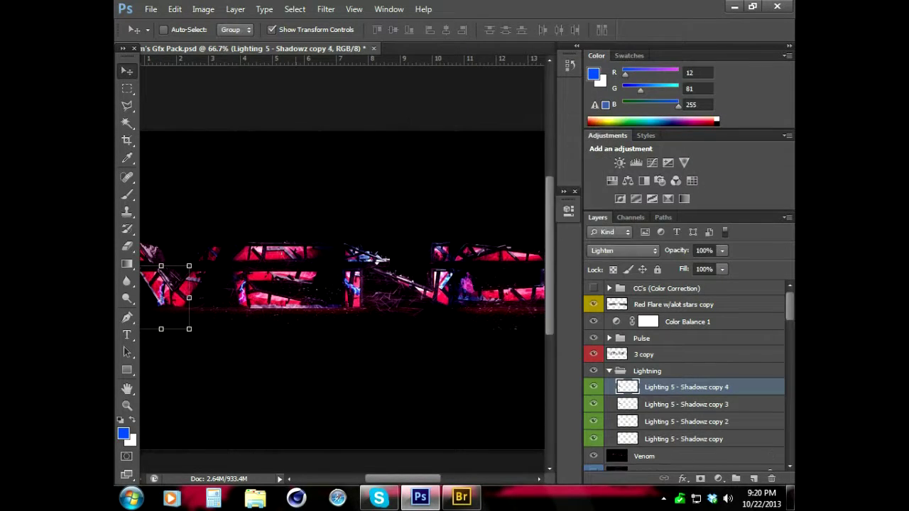
{"action": "key", "text": "e"}
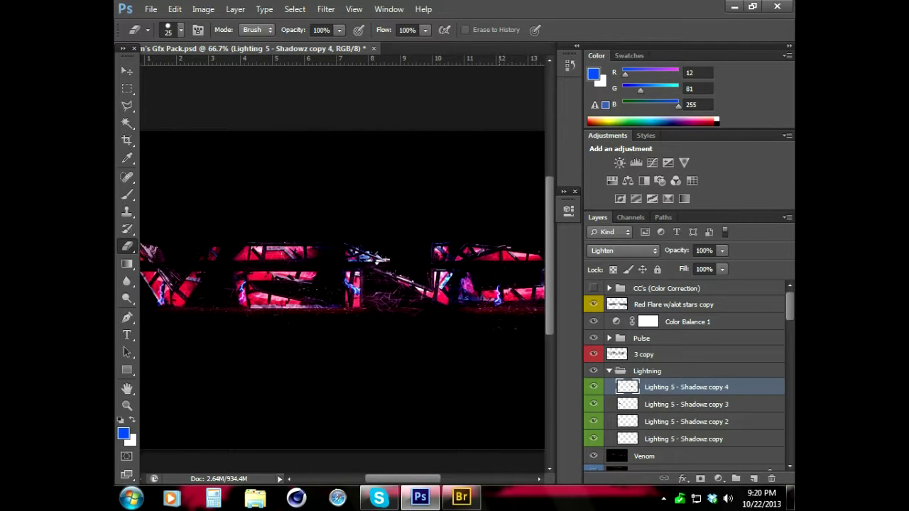
{"action": "key", "text": "z"}
{"action": "left_click_drag", "start_coordinate": [334, 277], "coordinate": [298, 277]}
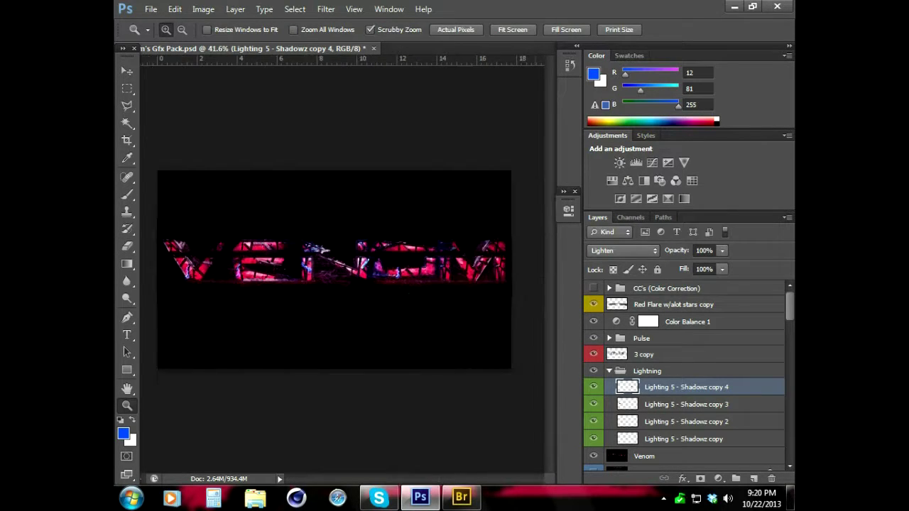
Duplicate the bolt as copy 5 and nudge it slightly upward.
{"action": "right_click", "coordinate": [713, 387]}
{"action": "left_click", "coordinate": [538, 66]}
{"action": "key", "text": "Return"}
{"action": "key", "text": "v"}
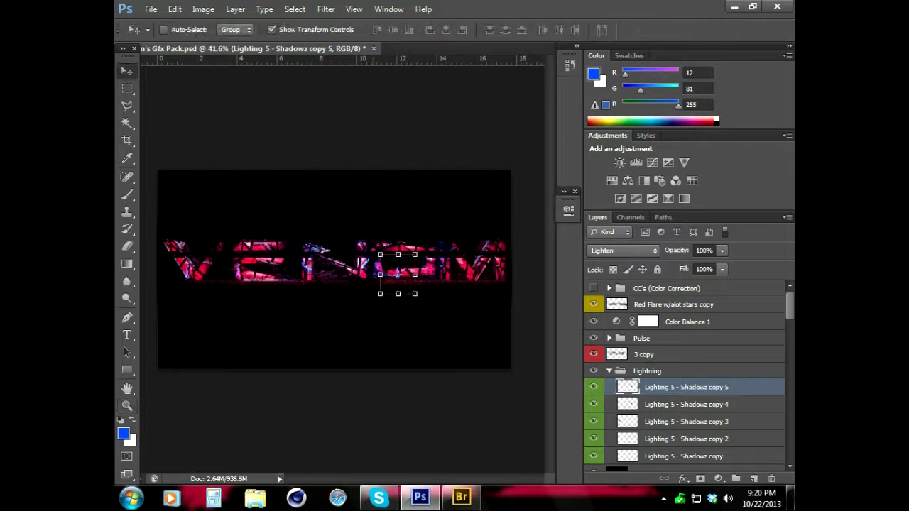
{"action": "left_click_drag", "start_coordinate": [450, 279], "coordinate": [451, 277]}
Add another bolt copy rotated over the right end of VENOM, then zoom into that area.
{"action": "right_click", "coordinate": [713, 387]}
{"action": "left_click", "coordinate": [538, 67]}
{"action": "key", "text": "Return"}
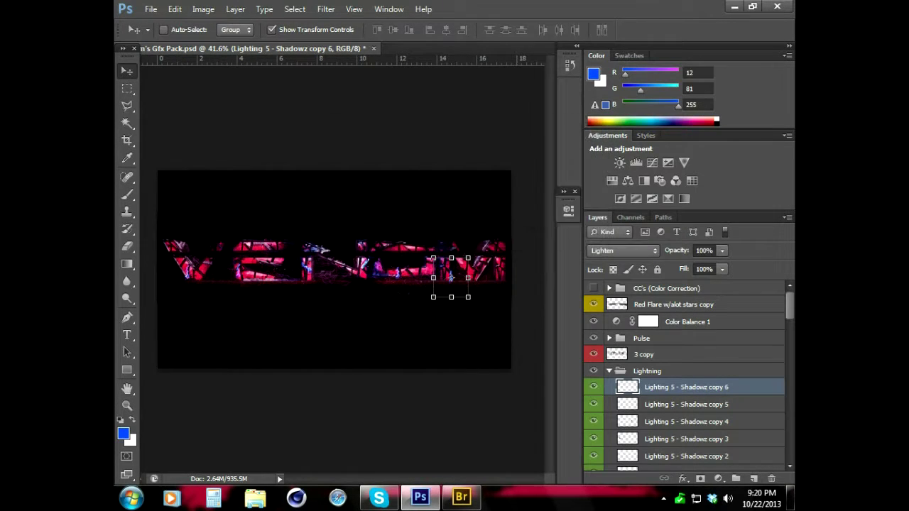
{"action": "key", "text": "ctrl+t"}
{"action": "left_click_drag", "start_coordinate": [450, 277], "coordinate": [494, 250]}
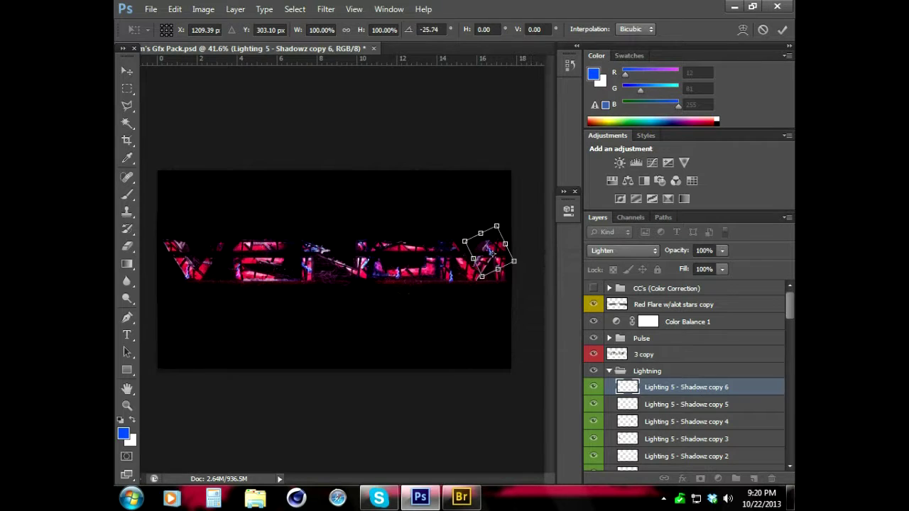
{"action": "key", "text": "Return"}
{"action": "key", "text": "z"}
{"action": "left_click", "coordinate": [686, 404]}
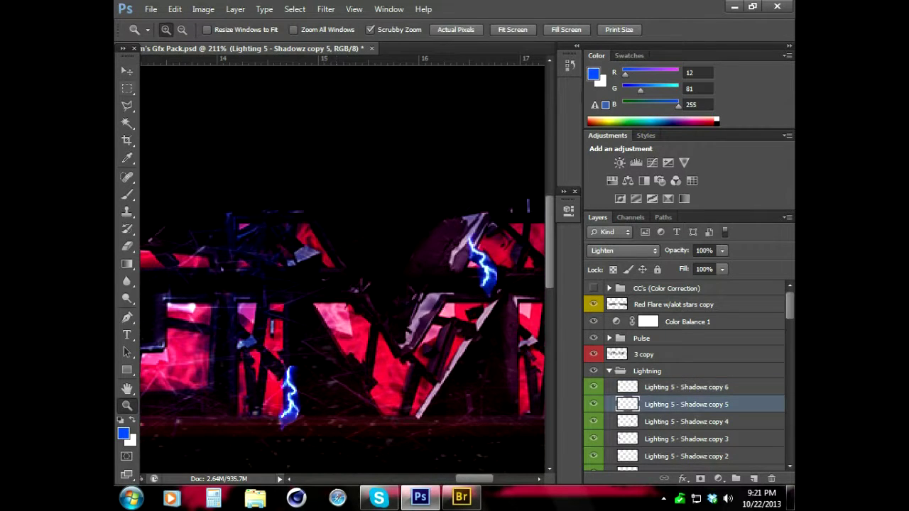
Move the Lighting 5 - Shadowz copy 5 bolt left and up, then zoom out.
{"action": "left_click", "coordinate": [127, 71]}
{"action": "left_click_drag", "start_coordinate": [290, 402], "coordinate": [261, 391]}
{"action": "key", "text": "e"}
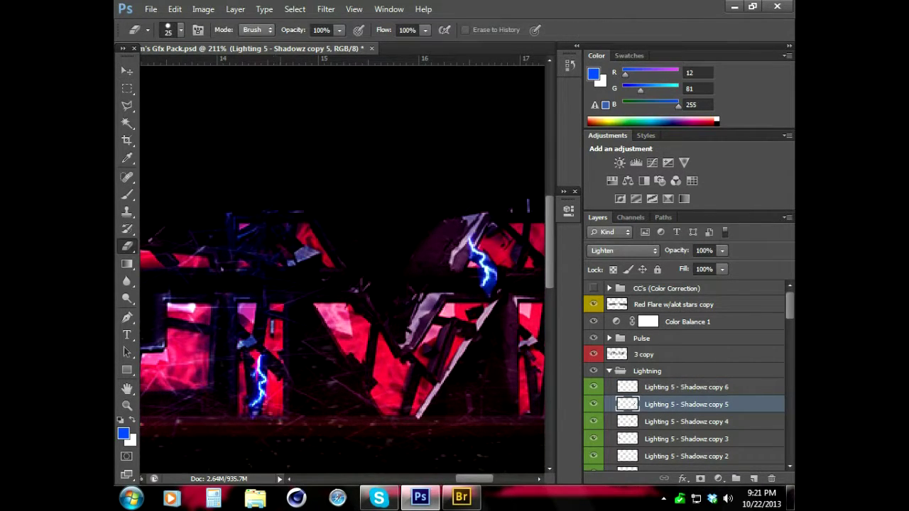
{"action": "left_click", "coordinate": [126, 405]}
{"action": "left_click_drag", "start_coordinate": [341, 284], "coordinate": [370, 284]}
{"action": "key", "text": "v"}
Add a bolt copy moved left along the top of the text.
{"action": "left_click", "coordinate": [686, 387]}
{"action": "right_click", "coordinate": [660, 387]}
{"action": "left_click", "coordinate": [497, 67]}
{"action": "key", "text": "Return"}
{"action": "key", "text": "ctrl+t"}
{"action": "mouse_move", "coordinate": [496, 250]}
{"action": "left_mouse_down"}
{"action": "mouse_move", "coordinate": [449, 250]}
{"action": "mouse_move", "coordinate": [483, 240]}
{"action": "mouse_move", "coordinate": [487, 226]}
{"action": "left_mouse_up"}
{"action": "left_click", "coordinate": [127, 405]}
{"action": "key", "text": "Return"}
{"action": "left_click_drag", "start_coordinate": [320, 263], "coordinate": [312, 263]}
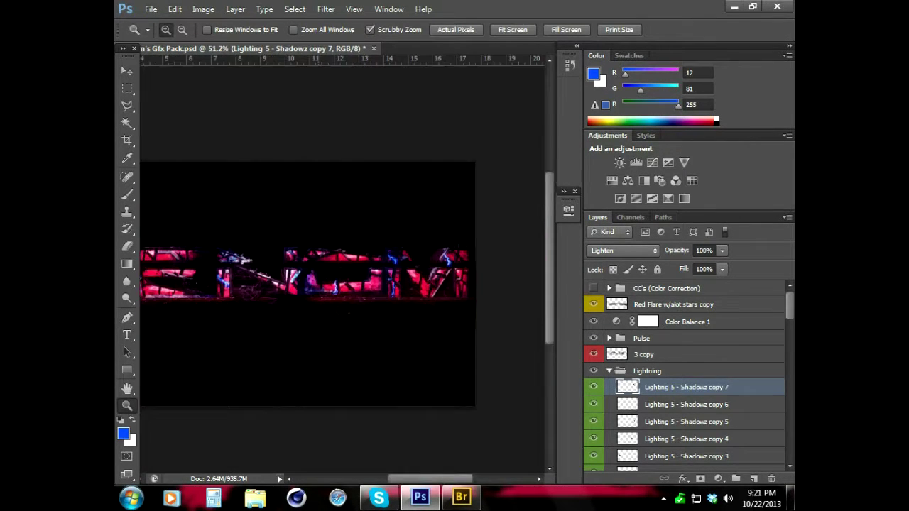
Add another bolt copy placed onto the E.
{"action": "right_click", "coordinate": [668, 438]}
{"action": "left_click", "coordinate": [700, 64]}
{"action": "key", "text": "Return"}
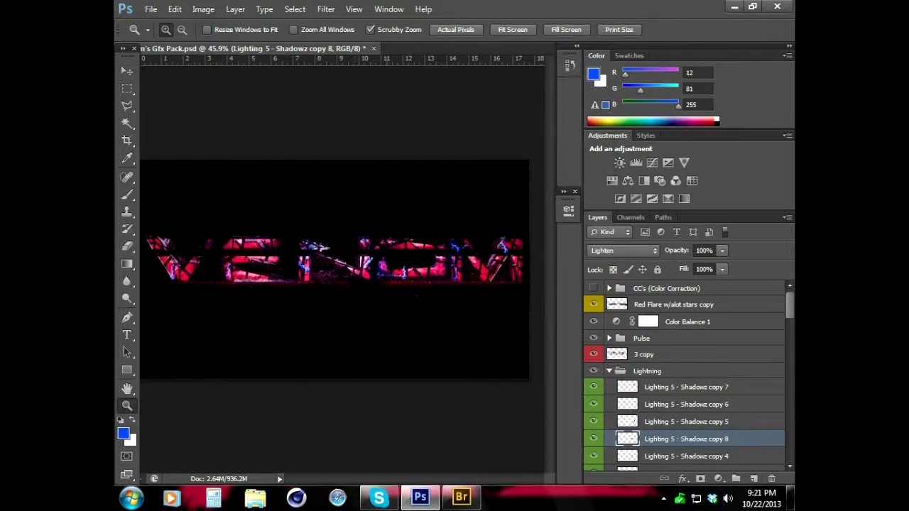
{"action": "key", "text": "v"}
{"action": "left_click_drag", "start_coordinate": [403, 273], "coordinate": [255, 237]}
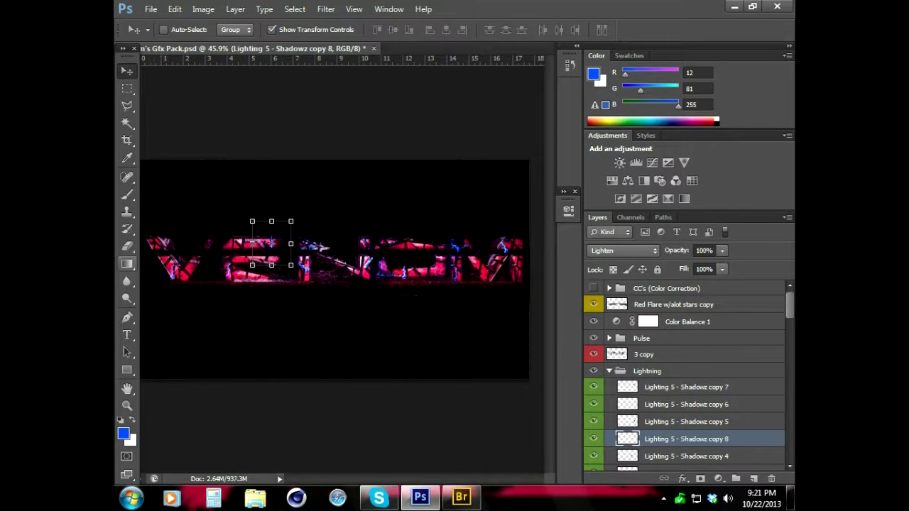
{"action": "key", "text": "e"}
Add a final bolt copy rotated above the E and collapse the Lightning group.
{"action": "right_click", "coordinate": [667, 439]}
{"action": "left_click", "coordinate": [483, 98]}
{"action": "key", "text": "Return"}
{"action": "key", "text": "v"}
{"action": "left_click_drag", "start_coordinate": [293, 241], "coordinate": [270, 238]}
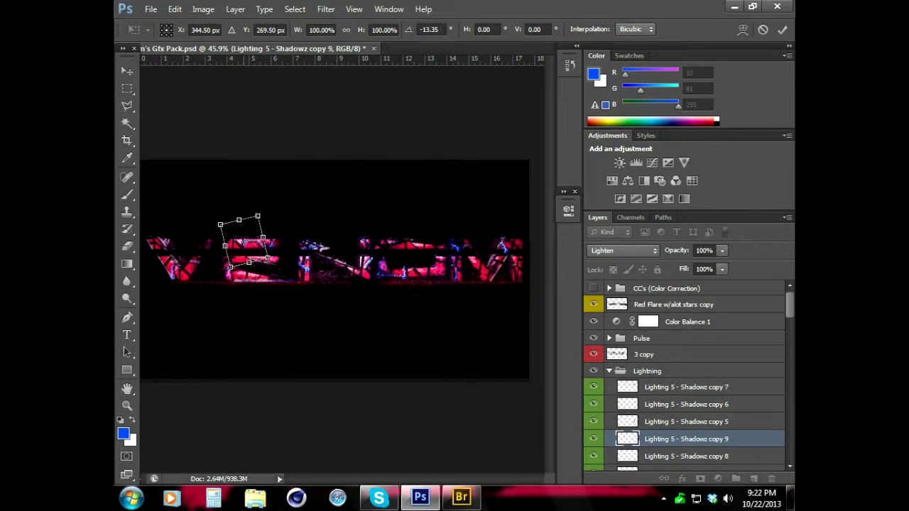
{"action": "key", "text": "Return"}
{"action": "key", "text": "o"}
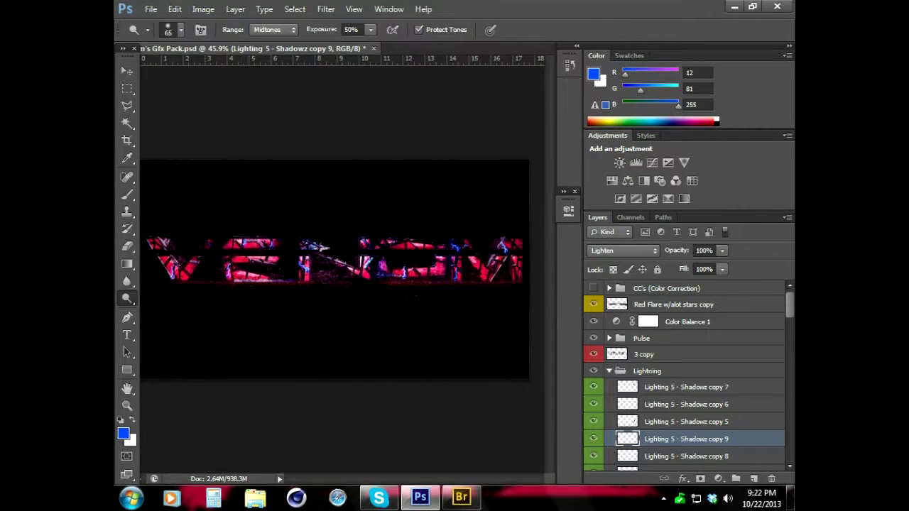
{"action": "left_click", "coordinate": [609, 370]}
Select the Random Stuff group, then hide the Venom and light effects layers.
{"action": "scroll", "coordinate": [685, 376], "scroll_direction": "down", "scroll_amount": 3}
{"action": "scroll", "coordinate": [685, 376], "scroll_direction": "down", "scroll_amount": 3}
{"action": "scroll", "coordinate": [685, 377], "scroll_direction": "down", "scroll_amount": 2}
{"action": "scroll", "coordinate": [686, 376], "scroll_direction": "down", "scroll_amount": 5}
{"action": "scroll", "coordinate": [685, 376], "scroll_direction": "down", "scroll_amount": 2}
{"action": "scroll", "coordinate": [685, 376], "scroll_direction": "down", "scroll_amount": 2}
{"action": "left_click", "coordinate": [681, 349]}
{"action": "scroll", "coordinate": [685, 376], "scroll_direction": "up", "scroll_amount": 5}
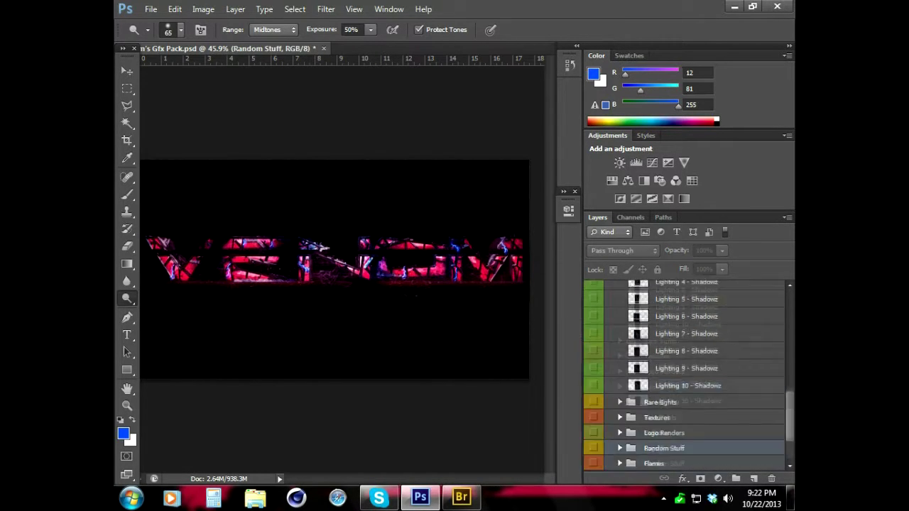
{"action": "scroll", "coordinate": [685, 376], "scroll_direction": "up", "scroll_amount": 5}
{"action": "scroll", "coordinate": [685, 376], "scroll_direction": "up", "scroll_amount": 2}
{"action": "left_click", "coordinate": [593, 363]}
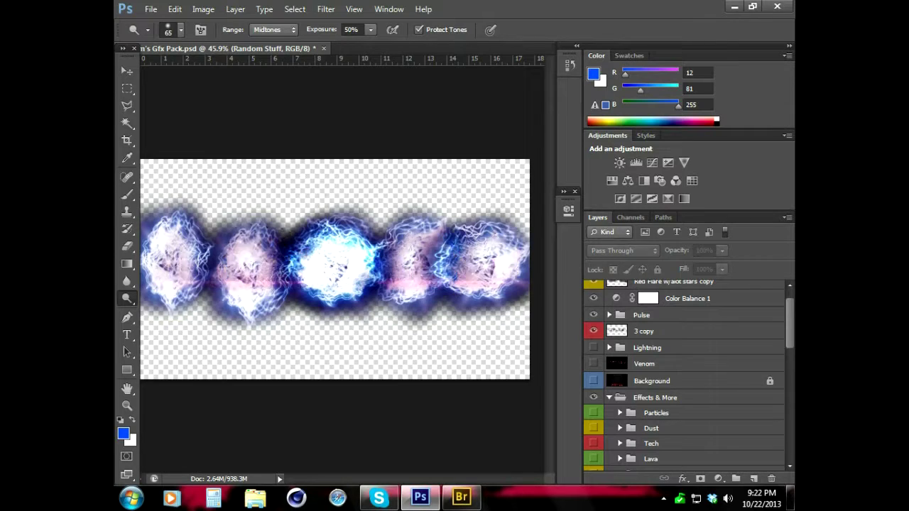
{"action": "left_click", "coordinate": [594, 314]}
Expand the Textures group and preview Dark cement, metal_021, metal_022 and Space textures.
{"action": "scroll", "coordinate": [685, 377], "scroll_direction": "down", "scroll_amount": 5}
{"action": "scroll", "coordinate": [685, 376], "scroll_direction": "down", "scroll_amount": 2}
{"action": "left_click", "coordinate": [620, 356]}
{"action": "left_click", "coordinate": [594, 389]}
{"action": "left_click", "coordinate": [593, 406]}
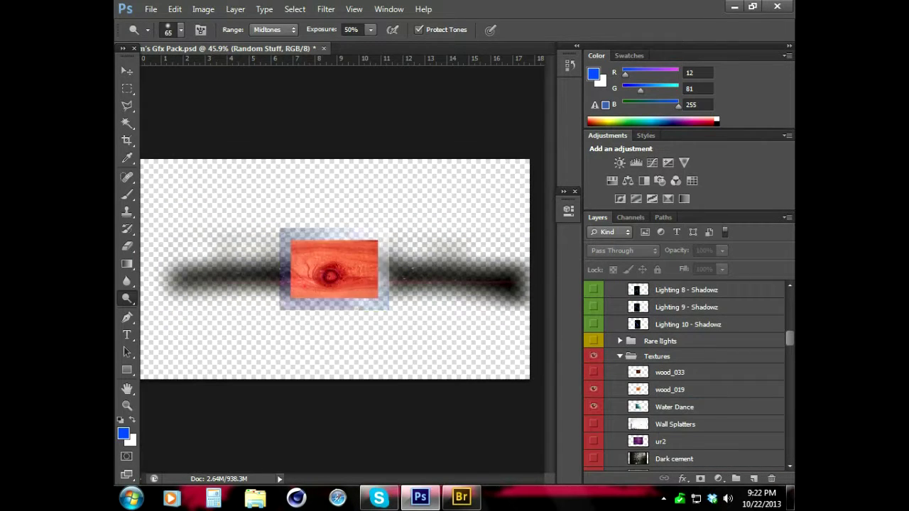
{"action": "scroll", "coordinate": [685, 376], "scroll_direction": "down", "scroll_amount": 3}
{"action": "left_click", "coordinate": [594, 328]}
{"action": "left_click", "coordinate": [594, 346]}
{"action": "scroll", "coordinate": [685, 377], "scroll_direction": "down", "scroll_amount": 3}
{"action": "left_click", "coordinate": [594, 352]}
{"action": "left_click", "coordinate": [594, 404]}
{"action": "left_click", "coordinate": [593, 386]}
{"action": "left_click", "coordinate": [593, 439]}
{"action": "scroll", "coordinate": [685, 377], "scroll_direction": "down", "scroll_amount": 3}
Preview the Wood, grungebokeh12, Dag nebula, Cheese Grater and Block Form textures.
{"action": "left_click", "coordinate": [593, 411]}
{"action": "left_click", "coordinate": [593, 428]}
{"action": "scroll", "coordinate": [685, 377], "scroll_direction": "down", "scroll_amount": 5}
{"action": "left_click", "coordinate": [594, 396]}
{"action": "scroll", "coordinate": [593, 376], "scroll_direction": "down", "scroll_amount": 4}
{"action": "left_click", "coordinate": [594, 402]}
{"action": "left_click", "coordinate": [594, 402]}
{"action": "left_click", "coordinate": [594, 429]}
Duplicate the purple Block Form texture layer as Block Form copy.
{"action": "left_click", "coordinate": [594, 430]}
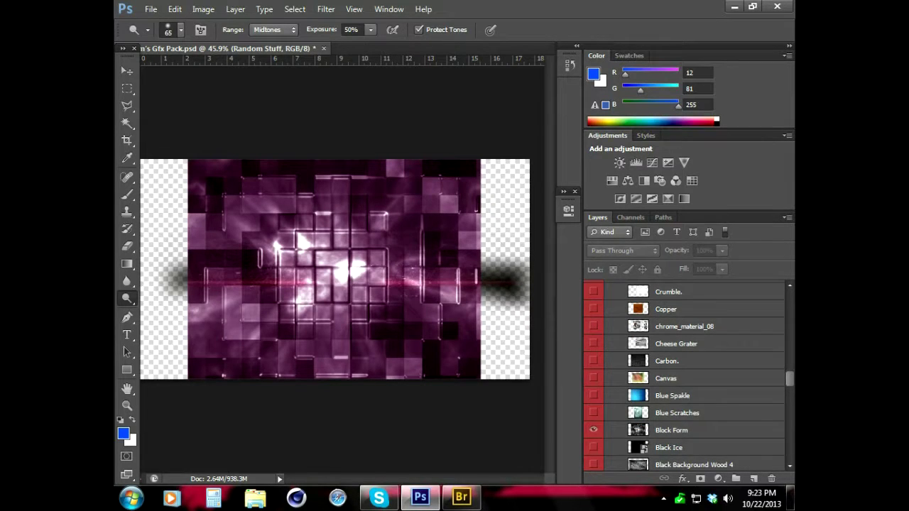
{"action": "right_click", "coordinate": [632, 430]}
{"action": "right_click", "coordinate": [671, 429]}
{"action": "left_click", "coordinate": [544, 63]}
{"action": "key", "text": "Return"}
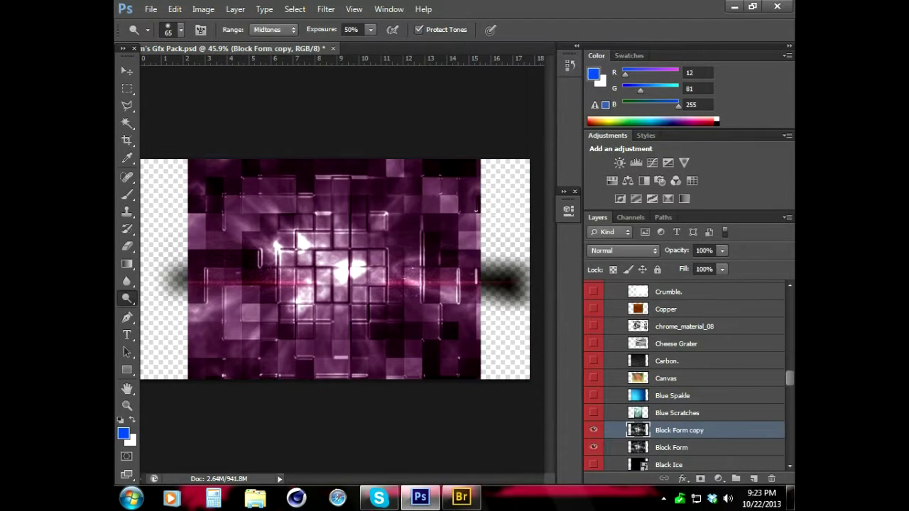
Move Block Form copy above Pulse, collapse Effects & More, and show Pulse, Lightning and Venom.
{"action": "mouse_move", "coordinate": [671, 431]}
{"action": "left_mouse_down"}
{"action": "mouse_move", "coordinate": [639, 289]}
{"action": "mouse_move", "coordinate": [639, 331]}
{"action": "left_mouse_up"}
{"action": "scroll", "coordinate": [685, 377], "scroll_direction": "down", "scroll_amount": 5}
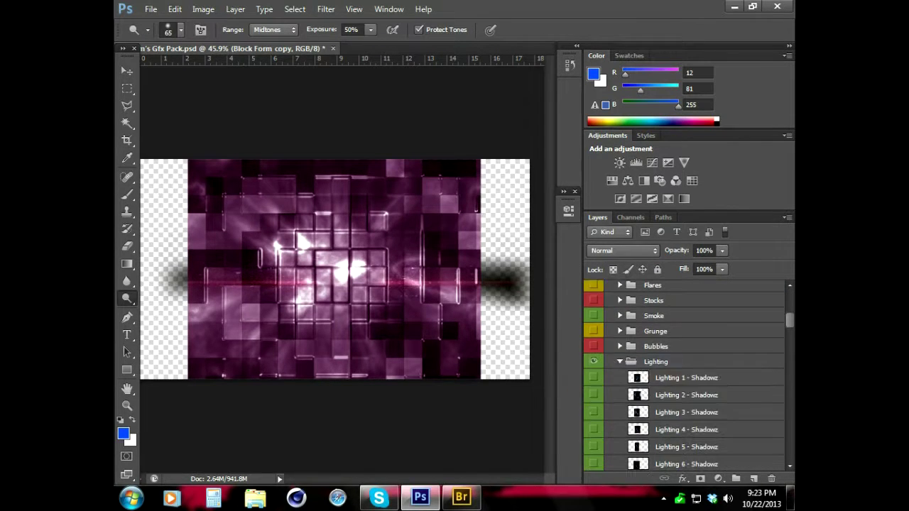
{"action": "left_click", "coordinate": [647, 358]}
{"action": "scroll", "coordinate": [685, 376], "scroll_direction": "up", "scroll_amount": 3}
{"action": "scroll", "coordinate": [685, 376], "scroll_direction": "up", "scroll_amount": 2}
{"action": "left_click", "coordinate": [655, 438]}
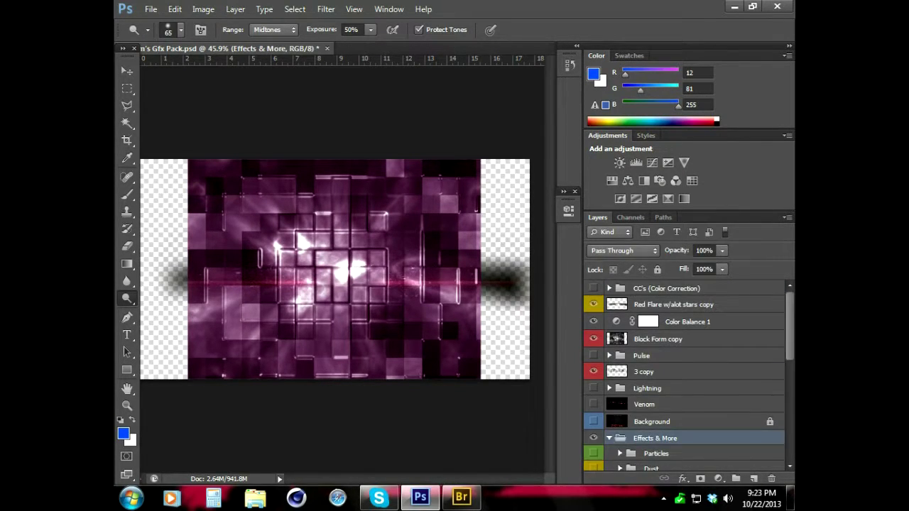
{"action": "left_click", "coordinate": [608, 438]}
{"action": "left_click_drag", "start_coordinate": [594, 355], "coordinate": [593, 404]}
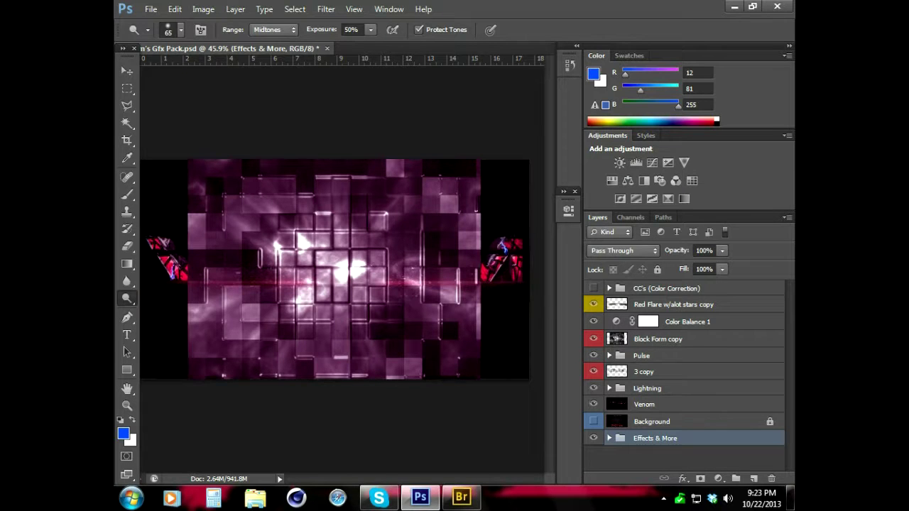
{"action": "left_click", "coordinate": [644, 404]}
{"action": "left_click", "coordinate": [658, 339]}
Blend Block Form copy in Overlay, stretch it wider both sides, and set the Eraser to 172 px.
{"action": "left_click", "coordinate": [623, 250]}
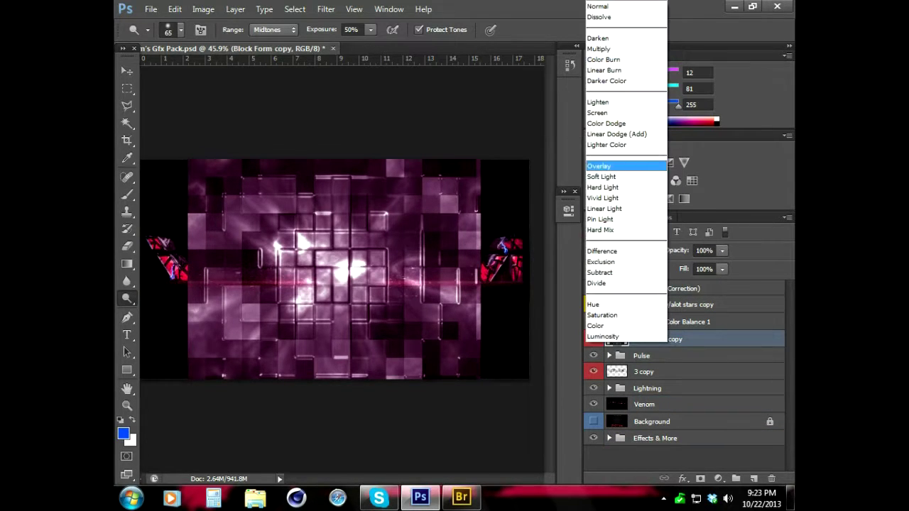
{"action": "left_click", "coordinate": [618, 166]}
{"action": "key", "text": "v"}
{"action": "left_click_drag", "start_coordinate": [481, 269], "coordinate": [543, 269]}
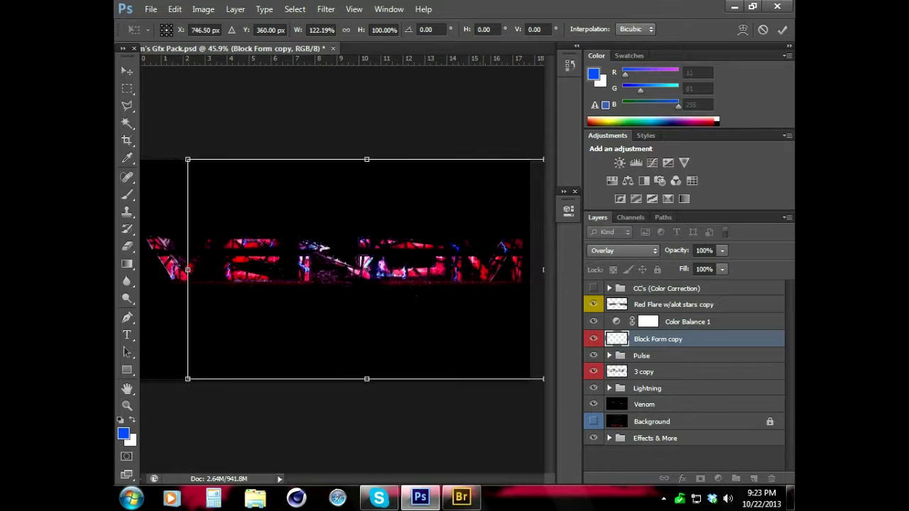
{"action": "left_click_drag", "start_coordinate": [188, 270], "coordinate": [141, 269]}
{"action": "key", "text": "e"}
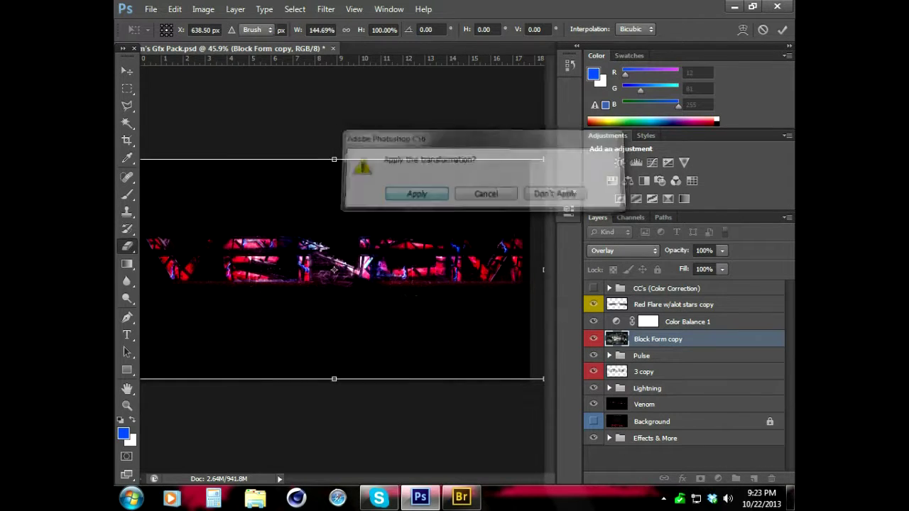
{"action": "key", "text": "Return"}
{"action": "left_click", "coordinate": [174, 29]}
{"action": "key", "text": "Return"}
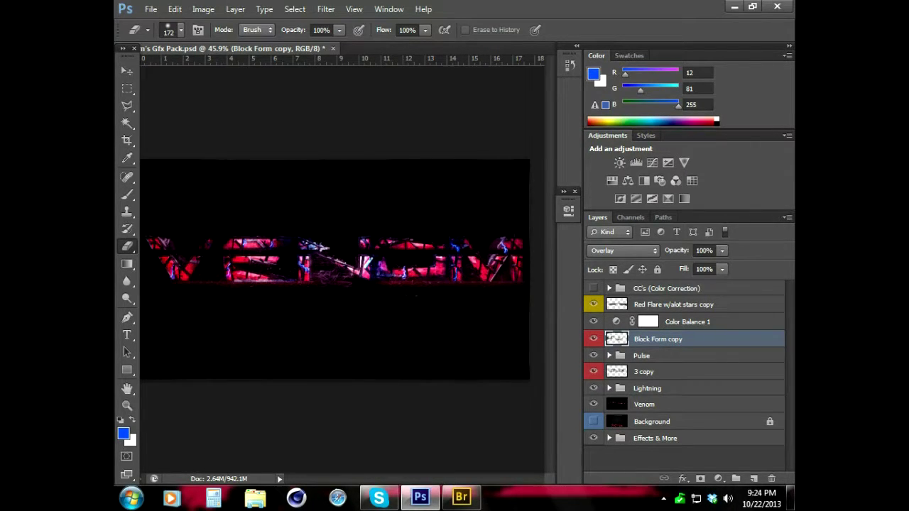
Expand Effects & More and the colour correction group, browsing the bySqinz CC groups.
{"action": "left_click", "coordinate": [645, 404]}
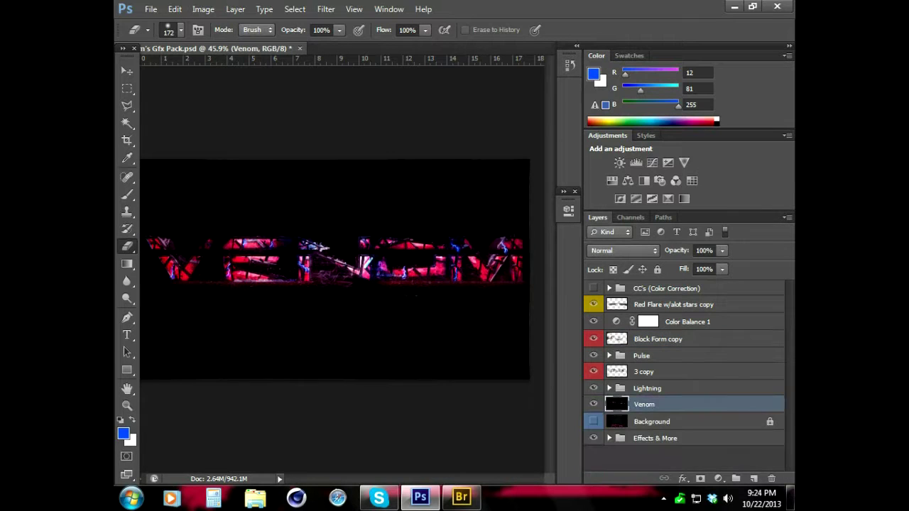
{"action": "left_click", "coordinate": [608, 438]}
{"action": "left_click", "coordinate": [655, 438]}
{"action": "left_click", "coordinate": [609, 289]}
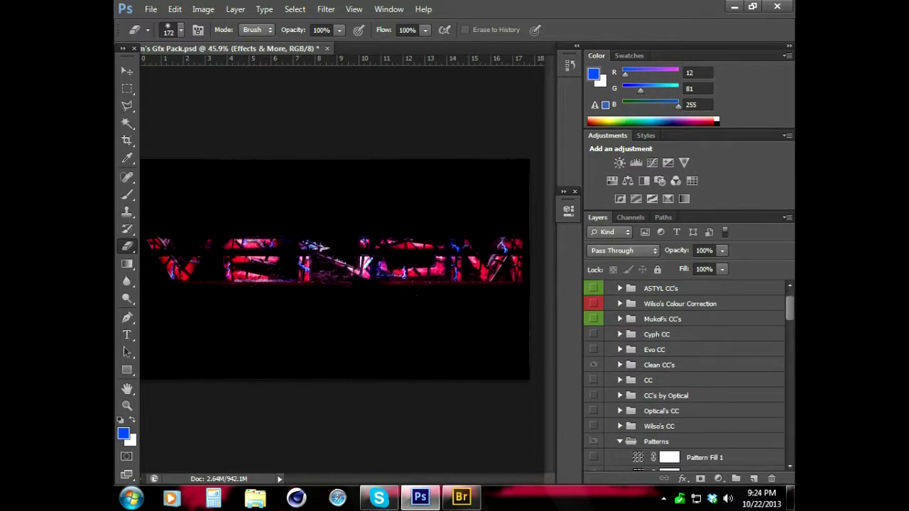
{"action": "left_click", "coordinate": [630, 318]}
{"action": "left_click", "coordinate": [620, 303]}
Preview the ASTYL Gold, pink and blue colour grades, then turn them off and collapse ASTYL.
{"action": "left_click", "coordinate": [594, 365]}
{"action": "left_click", "coordinate": [593, 334]}
{"action": "left_click", "coordinate": [594, 349]}
{"action": "left_click", "coordinate": [593, 364]}
{"action": "scroll", "coordinate": [593, 424], "scroll_direction": "down", "scroll_amount": 5}
{"action": "scroll", "coordinate": [594, 425], "scroll_direction": "down", "scroll_amount": 3}
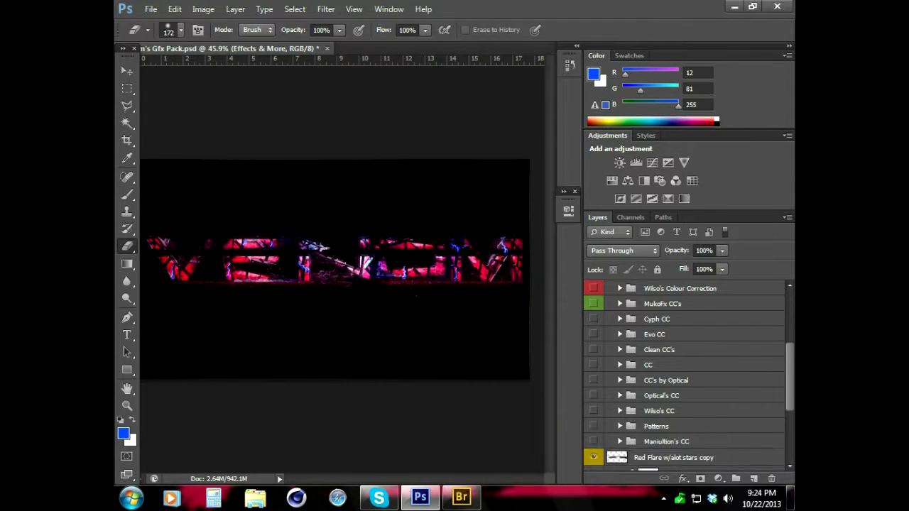
{"action": "scroll", "coordinate": [685, 376], "scroll_direction": "up", "scroll_amount": 4}
{"action": "left_click", "coordinate": [594, 333]}
{"action": "scroll", "coordinate": [685, 377], "scroll_direction": "down", "scroll_amount": 2}
{"action": "scroll", "coordinate": [685, 377], "scroll_direction": "up", "scroll_amount": 2}
{"action": "left_click", "coordinate": [594, 334]}
{"action": "scroll", "coordinate": [685, 376], "scroll_direction": "down", "scroll_amount": 2}
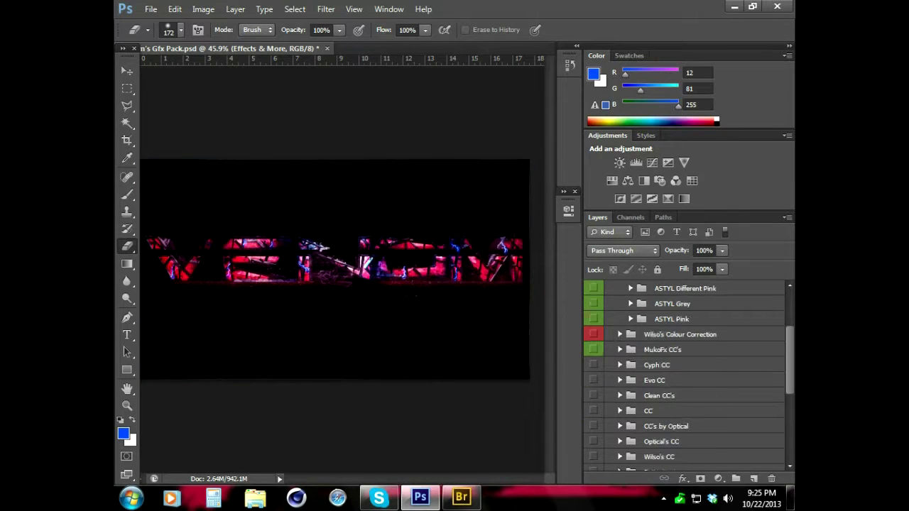
{"action": "scroll", "coordinate": [686, 376], "scroll_direction": "up", "scroll_amount": 3}
{"action": "left_click", "coordinate": [620, 319]}
Try the MukoFx Purple, Red and Gold grades and the Evo CC grade, then turn them off.
{"action": "left_click", "coordinate": [662, 350]}
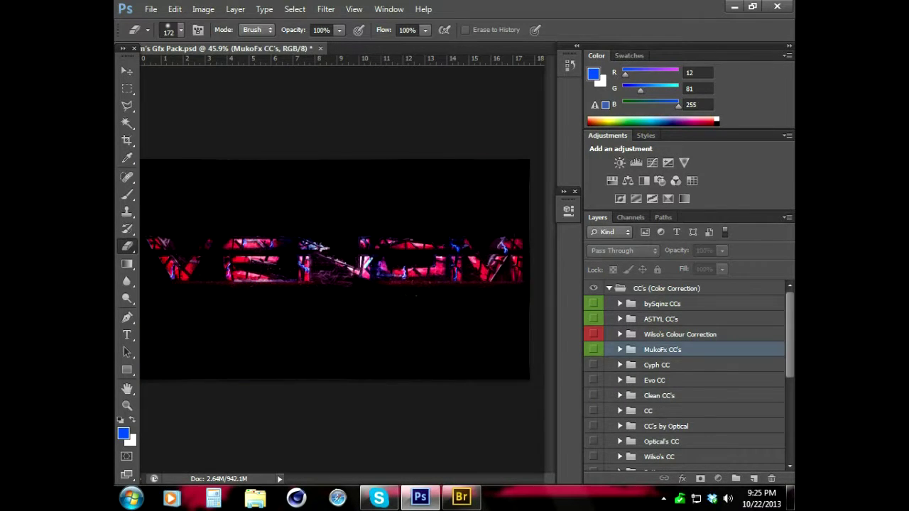
{"action": "left_click", "coordinate": [620, 350]}
{"action": "left_click", "coordinate": [593, 395]}
{"action": "left_click", "coordinate": [594, 426]}
{"action": "left_click", "coordinate": [594, 364]}
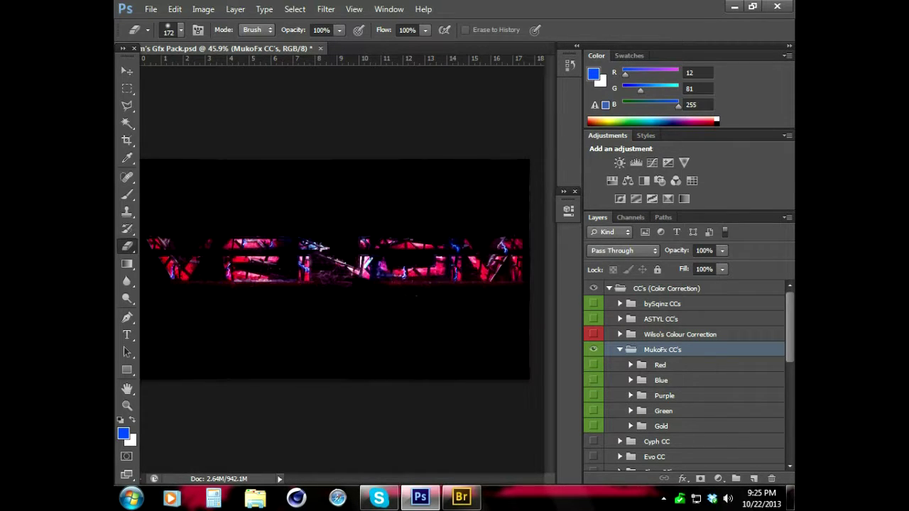
{"action": "left_click", "coordinate": [620, 349]}
{"action": "scroll", "coordinate": [685, 376], "scroll_direction": "down", "scroll_amount": 1}
{"action": "left_click", "coordinate": [594, 349]}
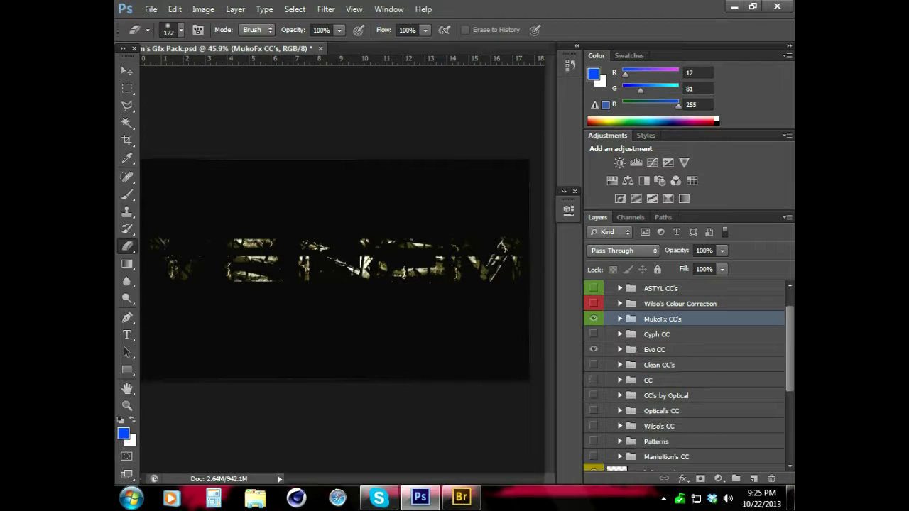
{"action": "left_click", "coordinate": [594, 319]}
{"action": "left_click", "coordinate": [620, 350]}
Compare the CC grade, collapse colour correction, and add a Brightness/Contrast adjustment layer.
{"action": "left_click", "coordinate": [620, 380]}
{"action": "left_click", "coordinate": [594, 380]}
{"action": "left_click", "coordinate": [594, 380]}
{"action": "scroll", "coordinate": [686, 376], "scroll_direction": "down", "scroll_amount": 1}
{"action": "scroll", "coordinate": [685, 355], "scroll_direction": "up", "scroll_amount": 2}
{"action": "left_click", "coordinate": [609, 288]}
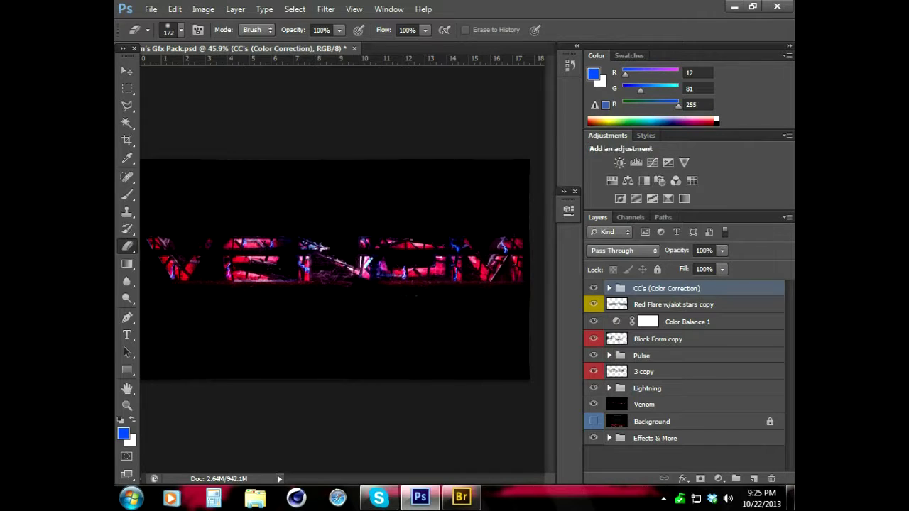
{"action": "left_click", "coordinate": [620, 163]}
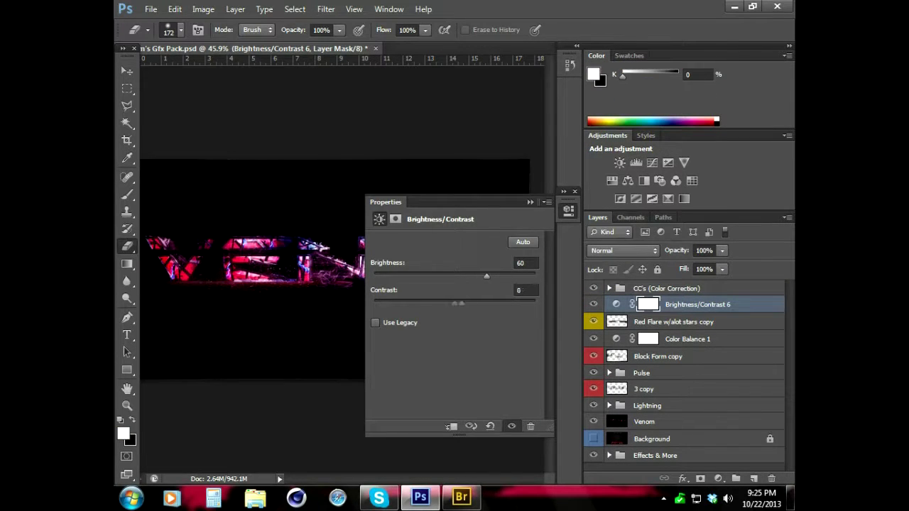
Select the Brightness/Contrast adjustment layer itself and reopen its settings.
{"action": "left_click", "coordinate": [569, 210]}
{"action": "left_click", "coordinate": [615, 304]}
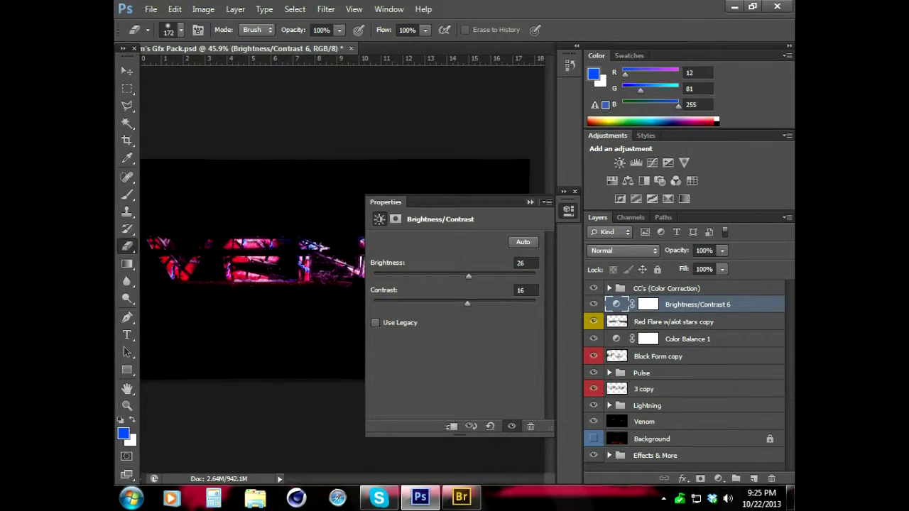
{"action": "left_click", "coordinate": [568, 209]}
Add a Curves 10 adjustment and bend the RGB curve with three control points.
{"action": "left_click", "coordinate": [635, 163]}
{"action": "mouse_move", "coordinate": [468, 338]}
{"action": "left_mouse_down"}
{"action": "mouse_move", "coordinate": [466, 319]}
{"action": "mouse_move", "coordinate": [482, 326]}
{"action": "mouse_move", "coordinate": [491, 312]}
{"action": "left_mouse_up"}
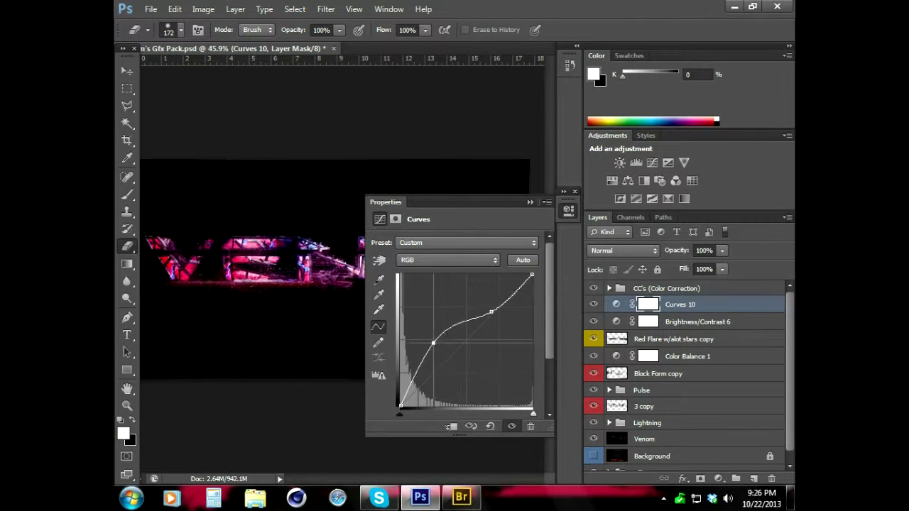
{"action": "left_click_drag", "start_coordinate": [434, 370], "coordinate": [443, 360]}
{"action": "left_click_drag", "start_coordinate": [414, 391], "coordinate": [414, 380]}
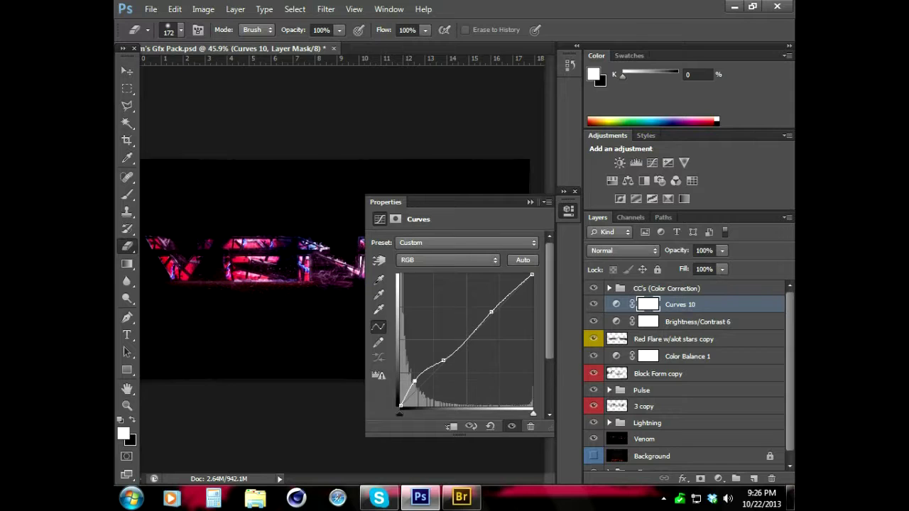
{"action": "left_click_drag", "start_coordinate": [426, 201], "coordinate": [265, 275]}
{"action": "left_click_drag", "start_coordinate": [329, 386], "coordinate": [328, 387]}
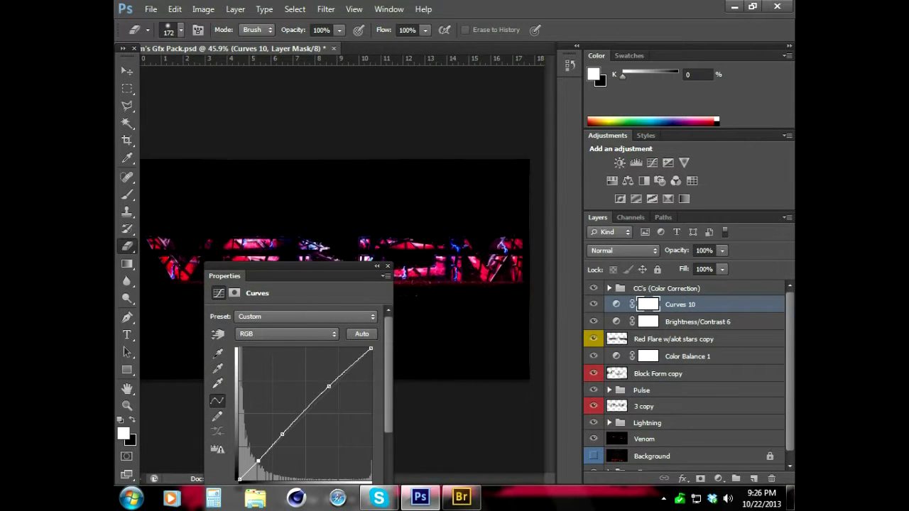
{"action": "left_click", "coordinate": [376, 265]}
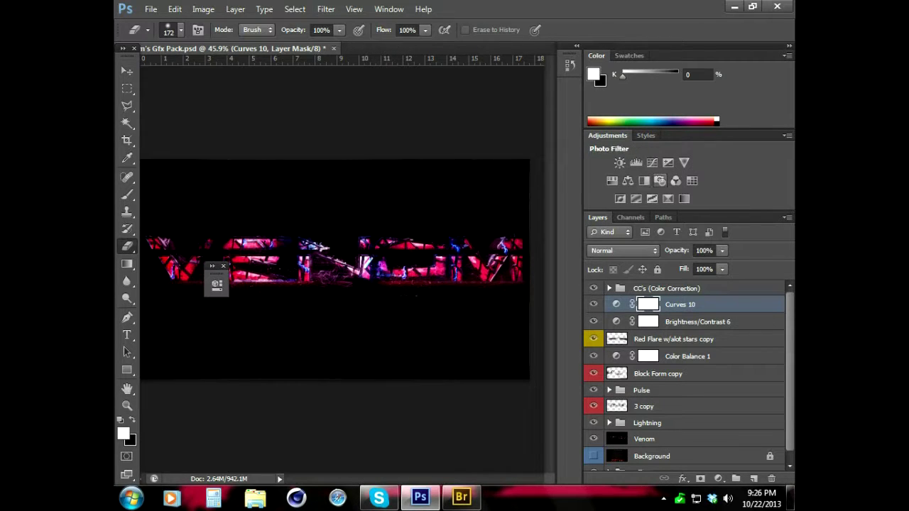
Add a Posterize adjustment above Curves 10 and glance through the layer styles.
{"action": "left_click", "coordinate": [636, 199]}
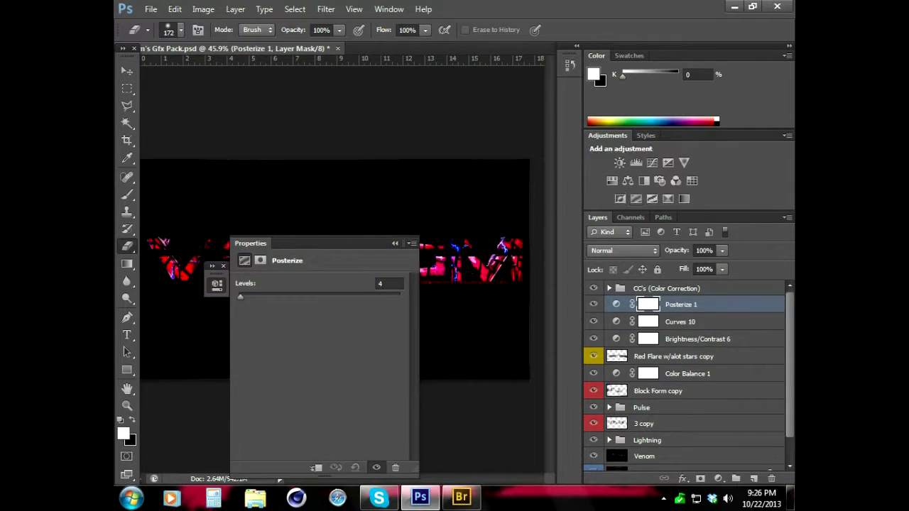
{"action": "left_click", "coordinate": [416, 294]}
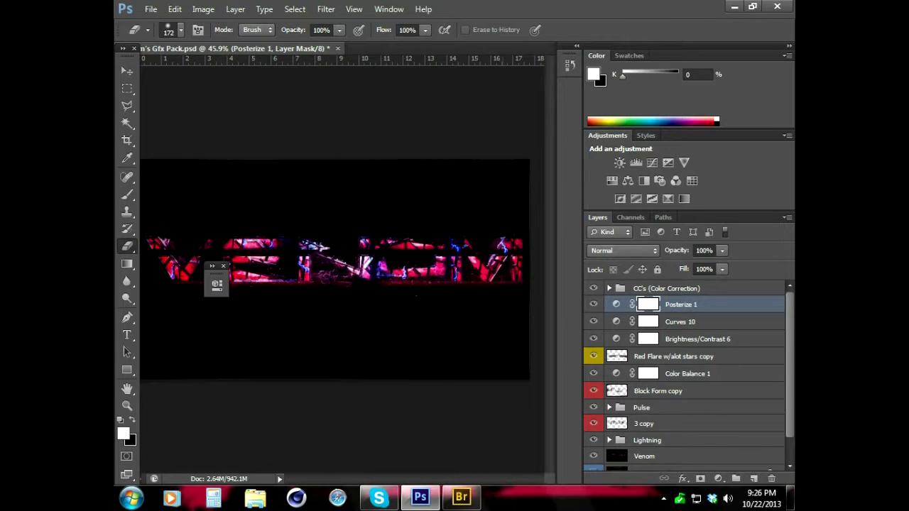
{"action": "left_click", "coordinate": [646, 135]}
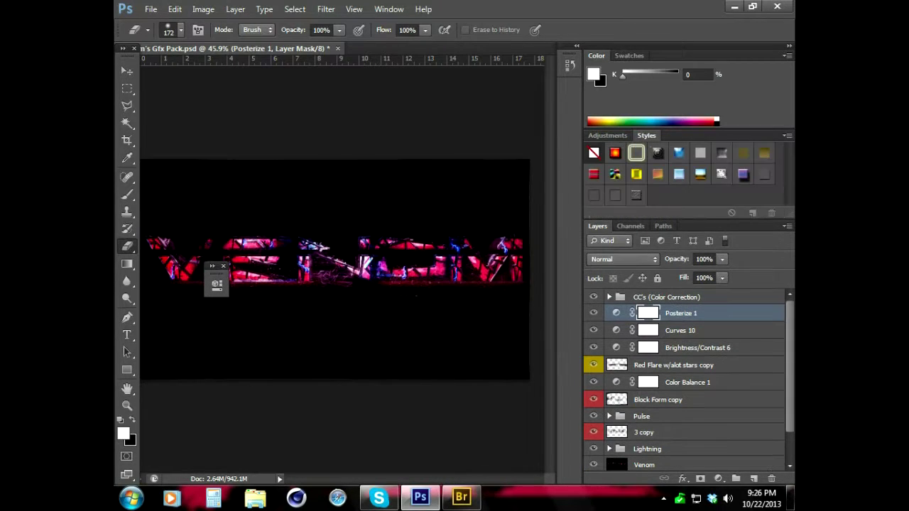
{"action": "left_click", "coordinate": [607, 135]}
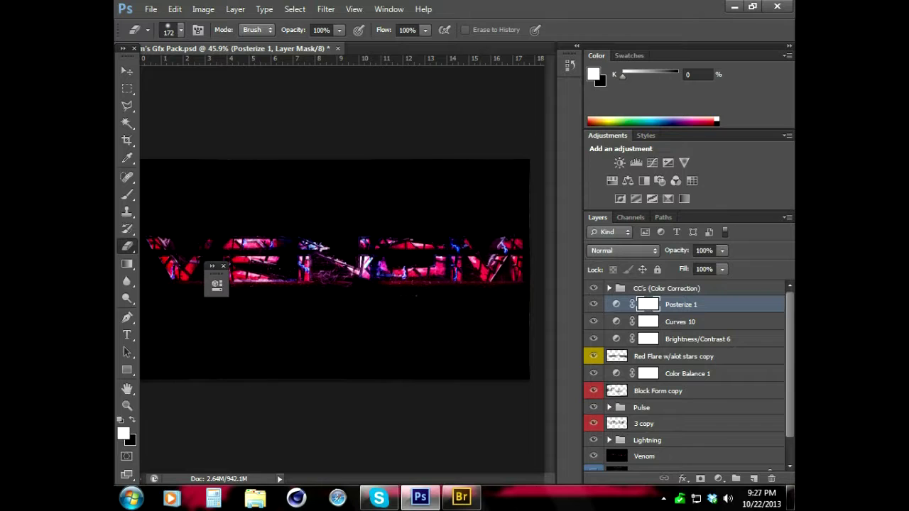
Try an Exposure adjustment at +0.88, undo both adjustments, then restore Posterize 1.
{"action": "left_click", "coordinate": [668, 163]}
{"action": "mouse_move", "coordinate": [320, 319]}
{"action": "left_mouse_down"}
{"action": "mouse_move", "coordinate": [330, 319]}
{"action": "mouse_move", "coordinate": [320, 346]}
{"action": "left_mouse_up"}
{"action": "left_click", "coordinate": [395, 243]}
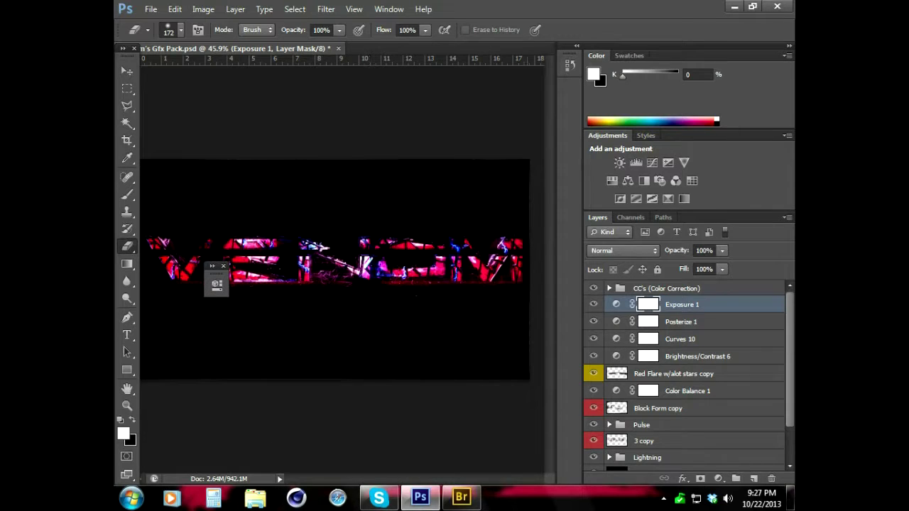
{"action": "key", "text": "Delete"}
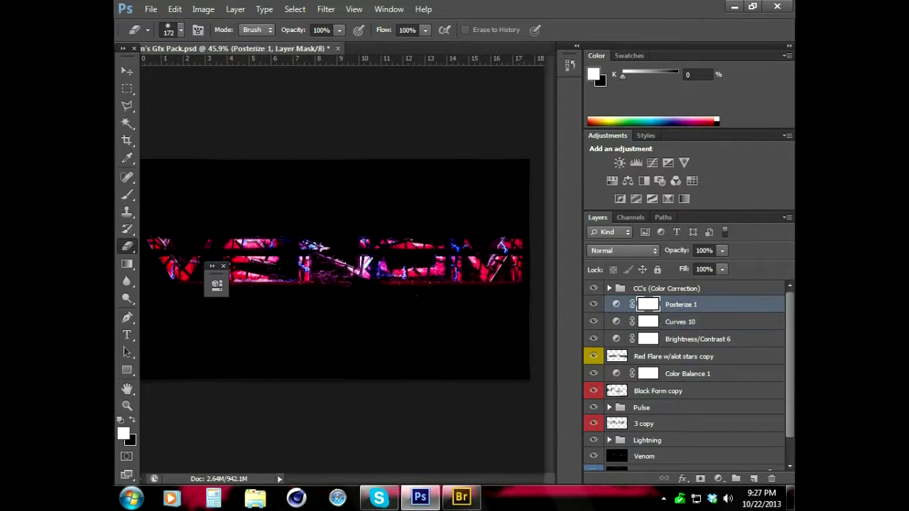
{"action": "key", "text": "Delete"}
{"action": "key", "text": "ctrl+alt+z"}
{"action": "key", "text": "ctrl+alt+z"}
{"action": "key", "text": "ctrl+alt+z"}
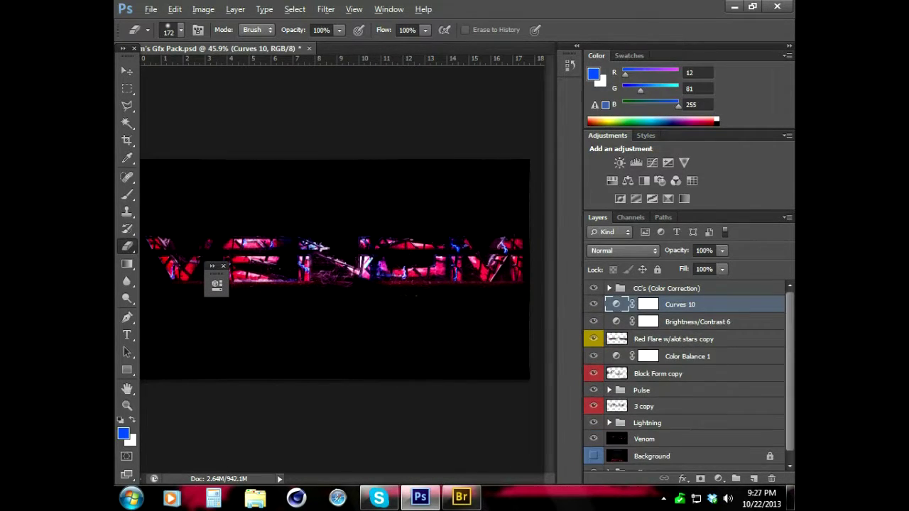
{"action": "key", "text": "ctrl+alt+z"}
Step the layer selection down through the Pulse group to the Lightning group.
{"action": "left_click", "coordinate": [223, 266]}
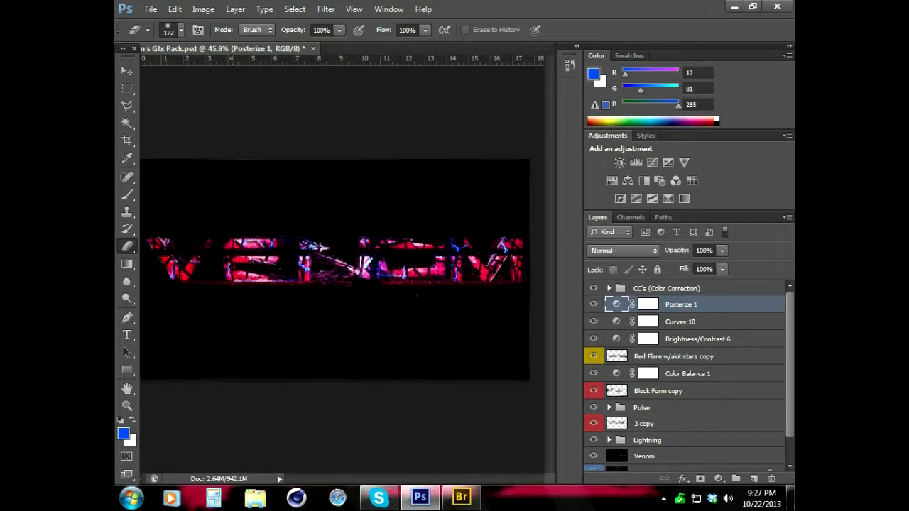
{"action": "key", "text": "ctrl+alt+z"}
{"action": "key", "text": "ctrl+alt+z"}
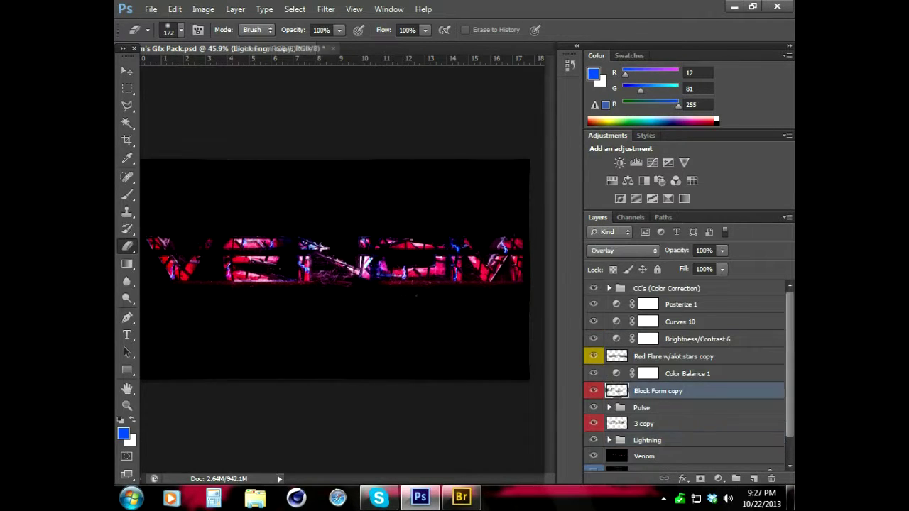
{"action": "key", "text": "ctrl+alt+z"}
{"action": "key", "text": "ctrl+alt+z"}
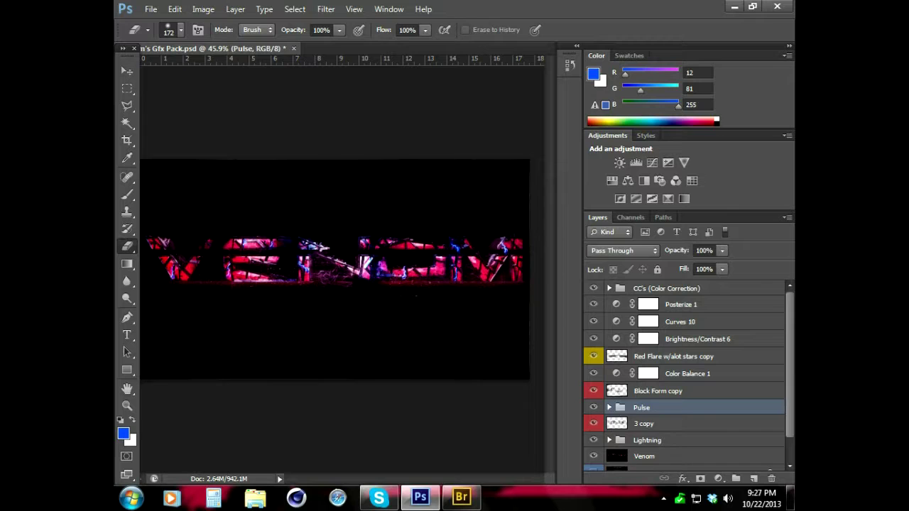
{"action": "key", "text": "ctrl+alt+z"}
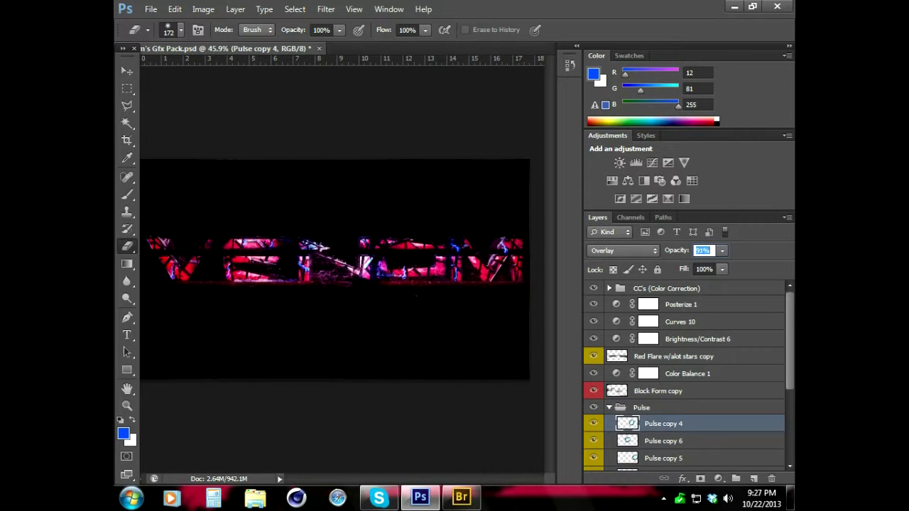
{"action": "key", "text": "ctrl+alt+z"}
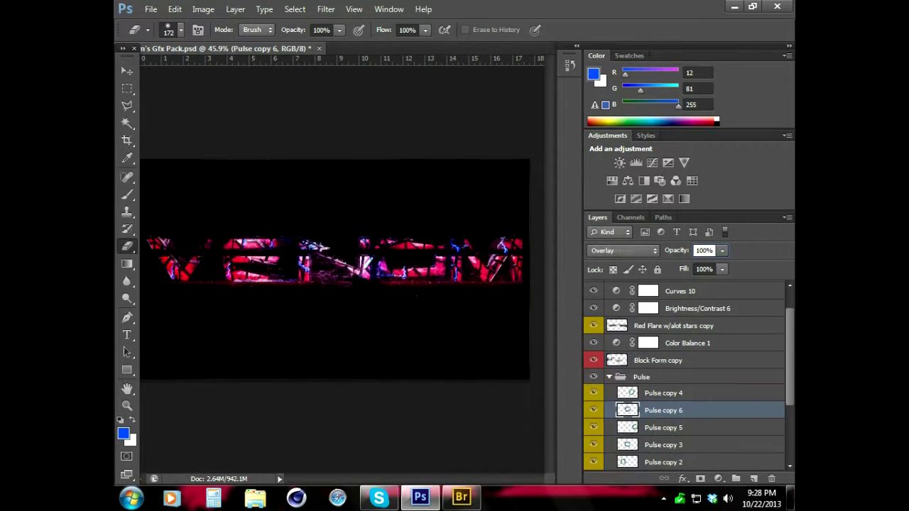
{"action": "key", "text": "ctrl+alt+z"}
{"action": "key", "text": "ctrl+alt+z"}
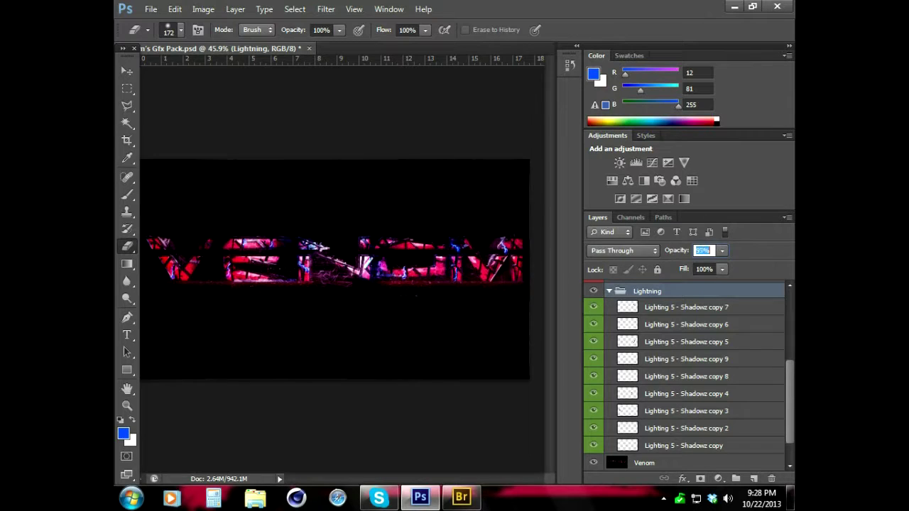
{"action": "key", "text": "ctrl+alt+z"}
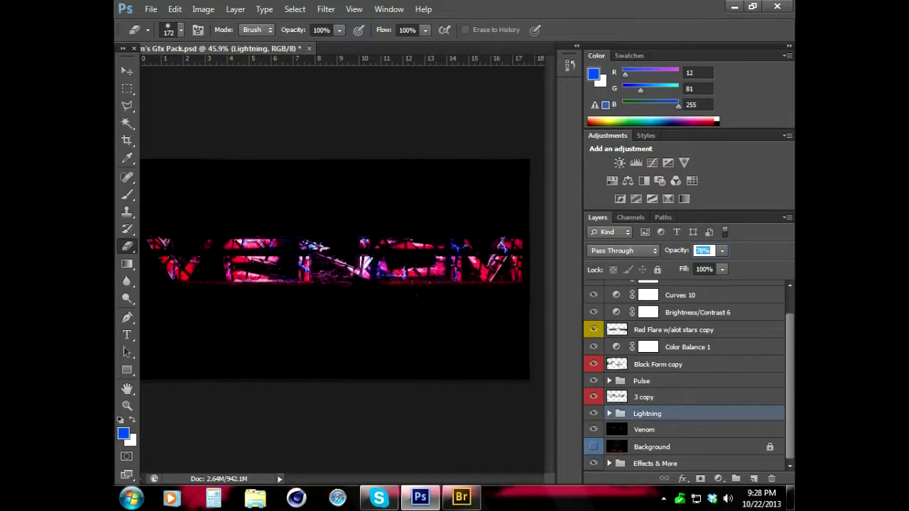
{"action": "key", "text": "ctrl+alt+z"}
{"action": "key", "text": "ctrl+alt+z"}
{"action": "key", "text": "ctrl+shift+z"}
{"action": "key", "text": "ctrl+shift+z"}
Set the Lightning group to Linear Dodge (Add) at 42% opacity.
{"action": "left_click", "coordinate": [622, 250]}
{"action": "left_click", "coordinate": [616, 155]}
{"action": "key", "text": "Up"}
{"action": "key", "text": "Up"}
{"action": "left_click", "coordinate": [722, 250]}
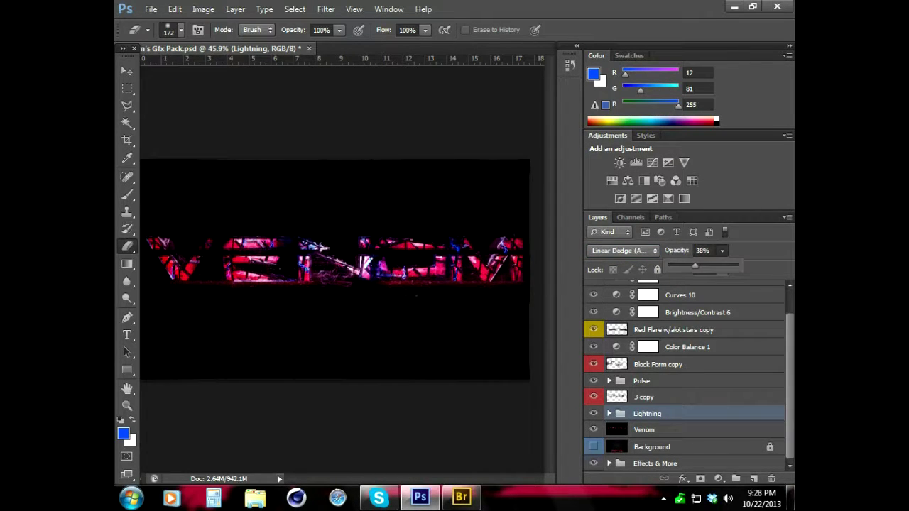
{"action": "left_click", "coordinate": [416, 294]}
{"action": "key", "text": "Return"}
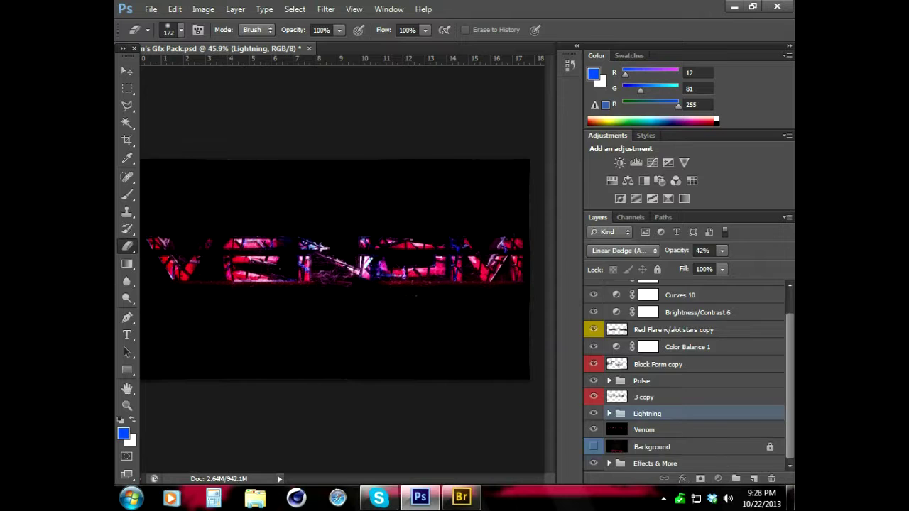
Duplicate a lightning layer in the group and shift the copy slightly over the text.
{"action": "left_click", "coordinate": [608, 414]}
{"action": "right_click", "coordinate": [660, 463]}
{"action": "left_click", "coordinate": [559, 65]}
{"action": "key", "text": "Return"}
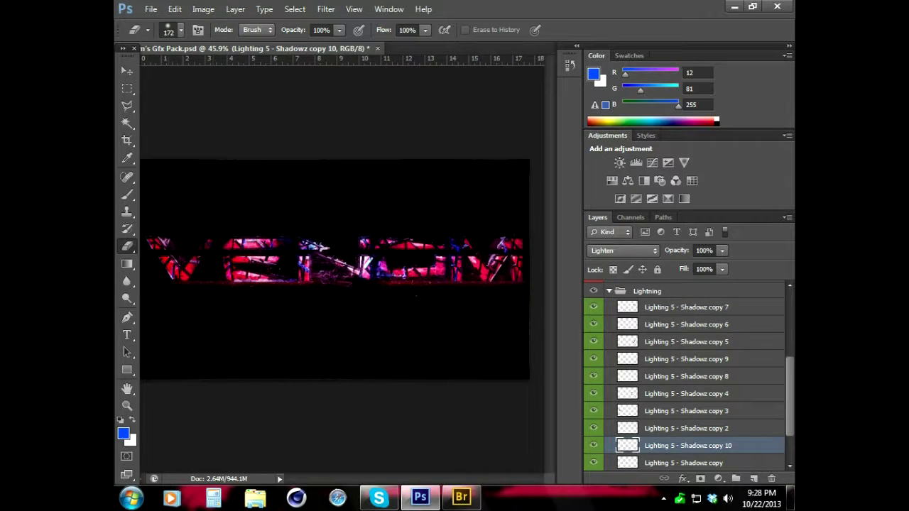
{"action": "key", "text": "v"}
{"action": "left_click_drag", "start_coordinate": [266, 241], "coordinate": [174, 216]}
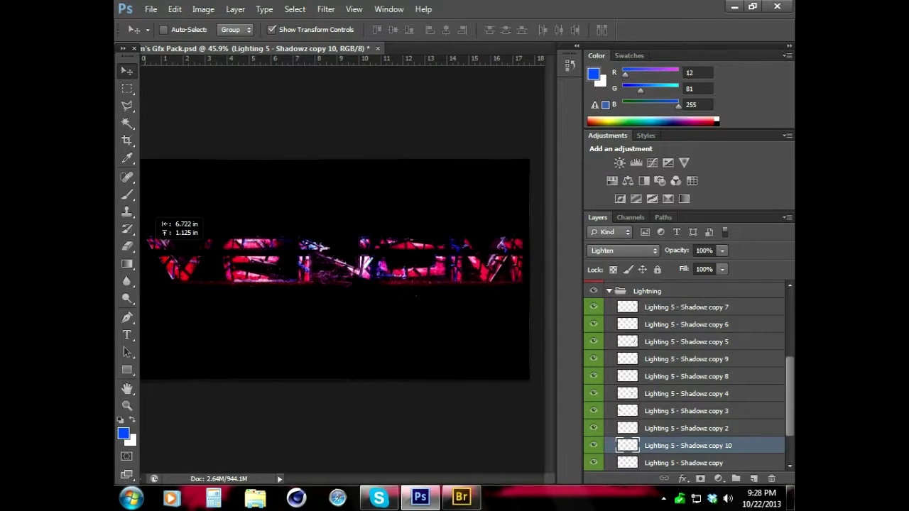
Collapse the Lightning group and switch to the Brush tool, trying the Clear blend mode.
{"action": "left_click", "coordinate": [609, 290]}
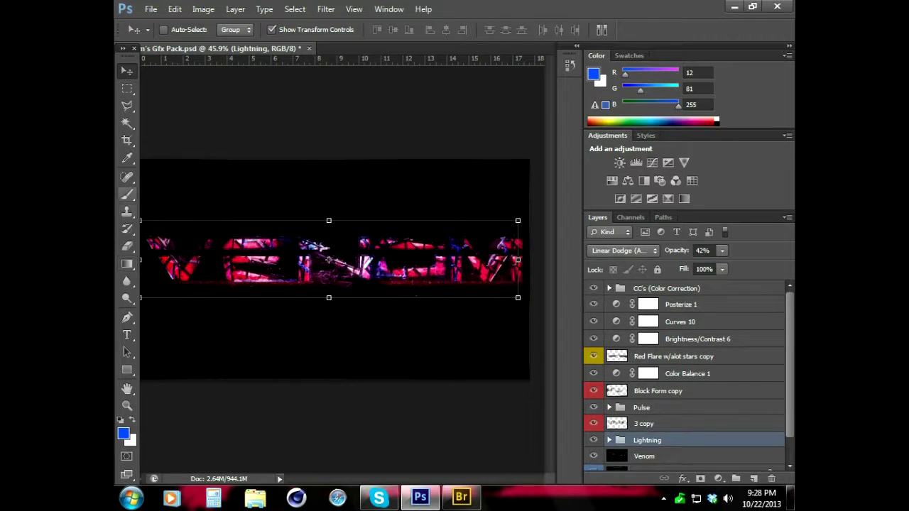
{"action": "key", "text": "b"}
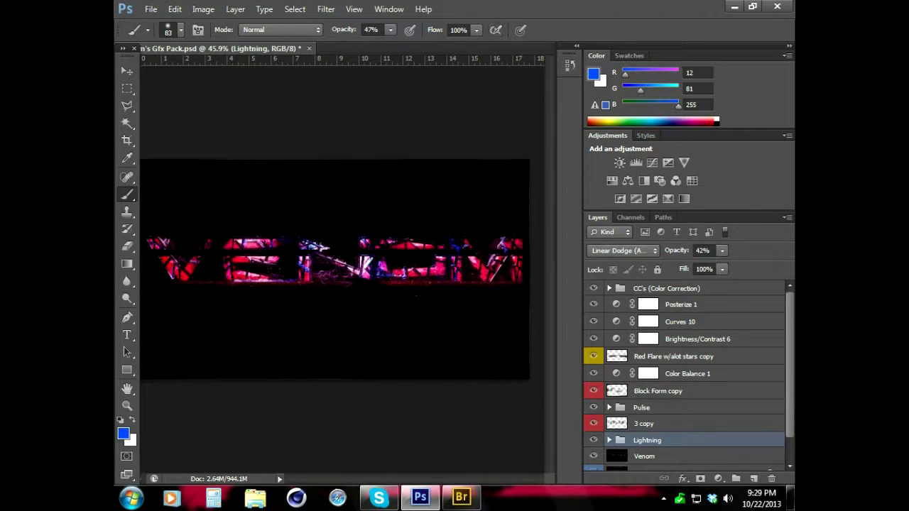
{"action": "left_click", "coordinate": [281, 29]}
{"action": "left_click", "coordinate": [255, 76]}
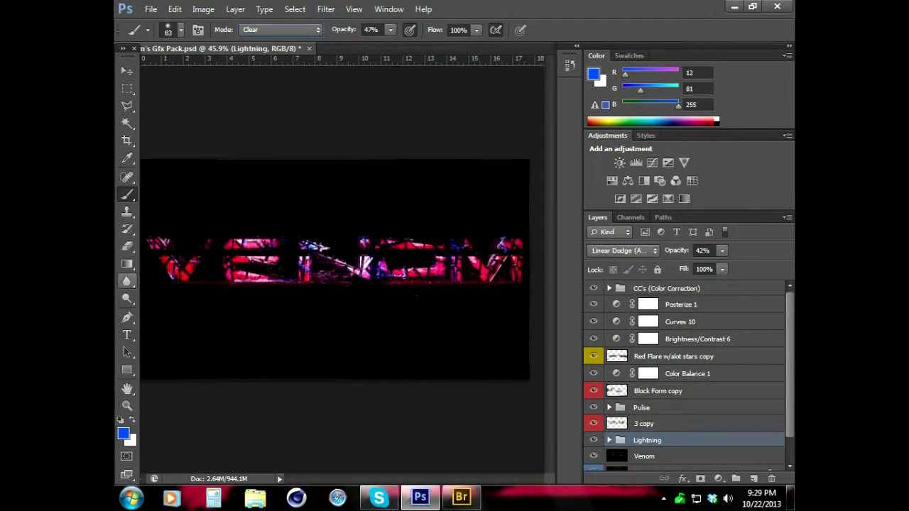
{"action": "left_click", "coordinate": [281, 29]}
{"action": "left_click", "coordinate": [255, 76]}
Pick the Airbrush Soft Round 50% flow preset, dismiss the group warning, and select Brightness/Contrast 6.
{"action": "left_click", "coordinate": [148, 30]}
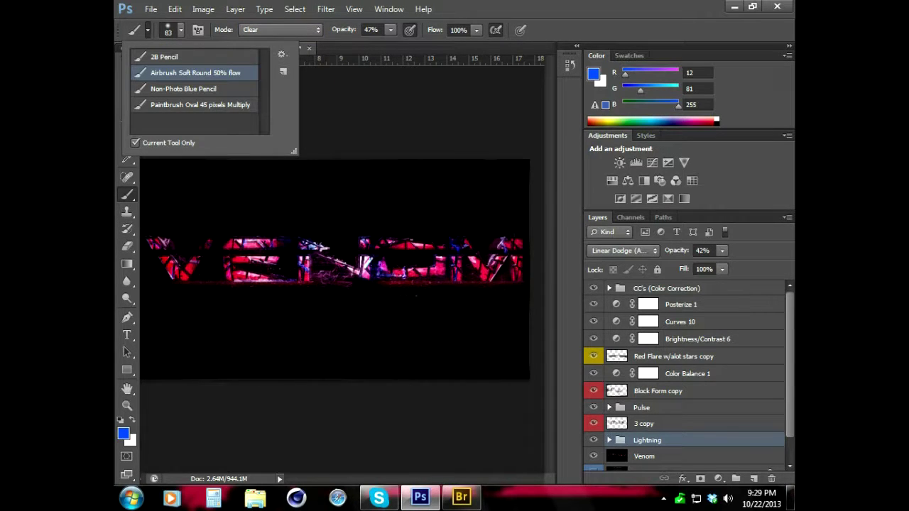
{"action": "key", "text": "t"}
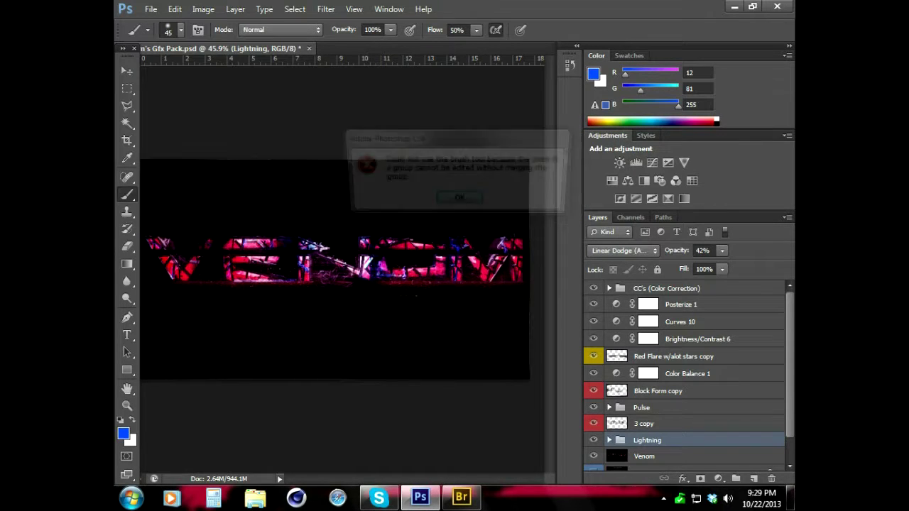
{"action": "key", "text": "Return"}
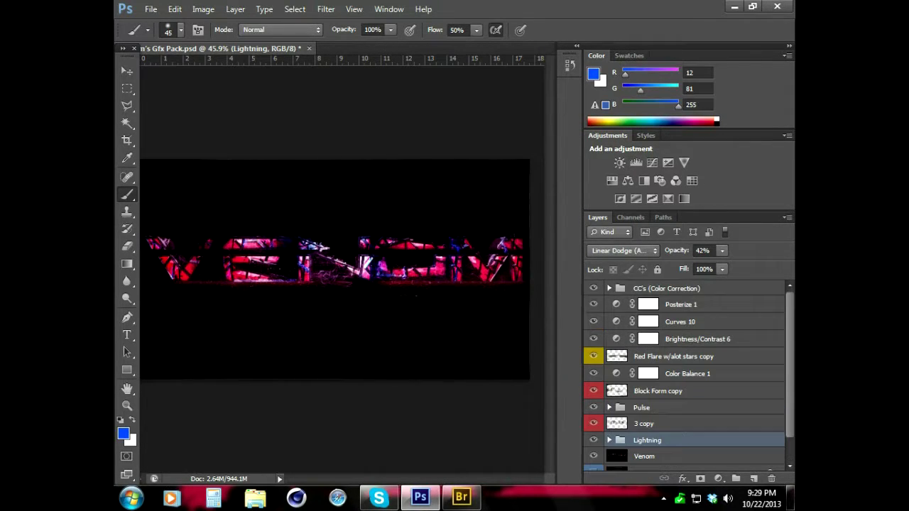
{"action": "left_click", "coordinate": [615, 339]}
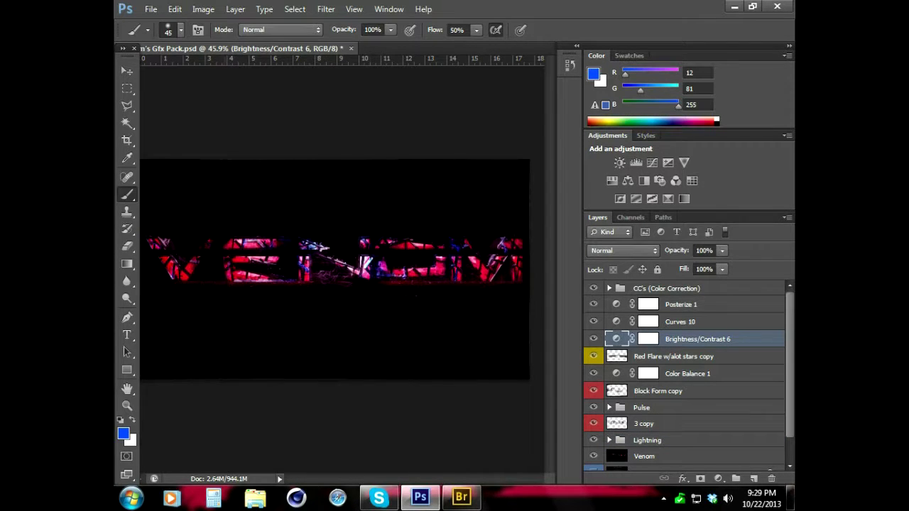
{"action": "left_click", "coordinate": [150, 8]}
Save a JPEG copy of the banner into F: G Effects > PhotoShop Projects > Logos > Banners.
{"action": "left_click", "coordinate": [163, 168]}
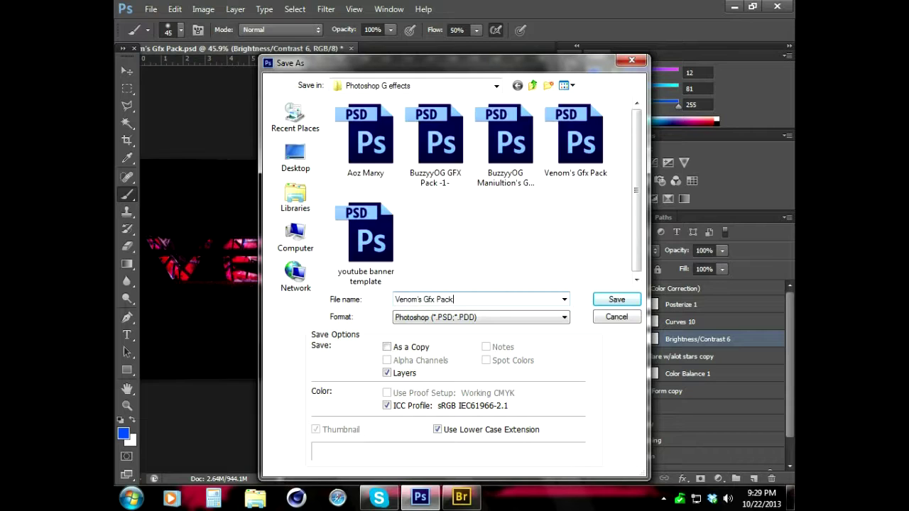
{"action": "left_click", "coordinate": [295, 238]}
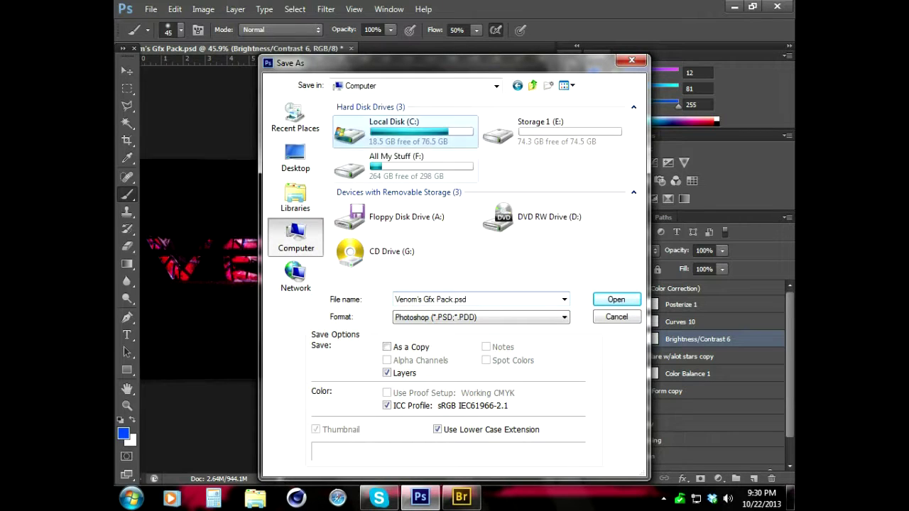
{"action": "double_click", "coordinate": [377, 161]}
{"action": "double_click", "coordinate": [360, 145]}
{"action": "double_click", "coordinate": [426, 135]}
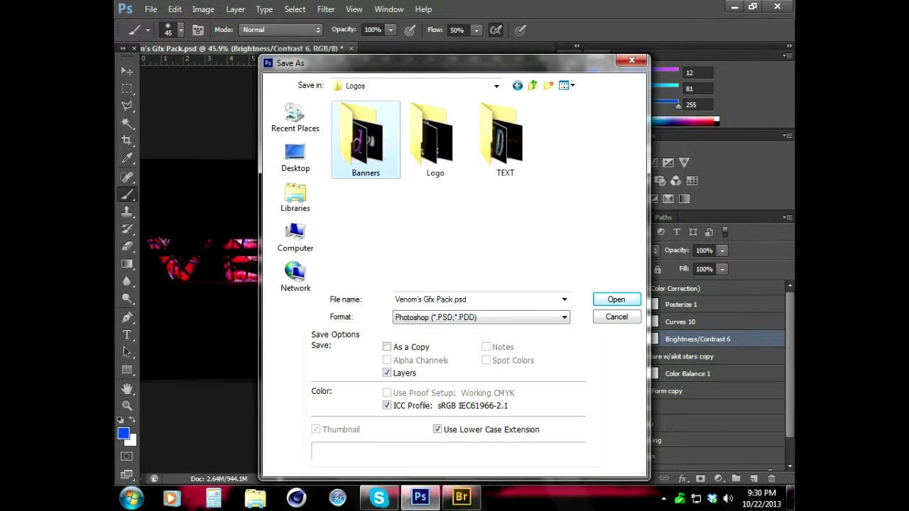
{"action": "double_click", "coordinate": [365, 138]}
{"action": "left_click", "coordinate": [480, 316]}
{"action": "left_click", "coordinate": [440, 406]}
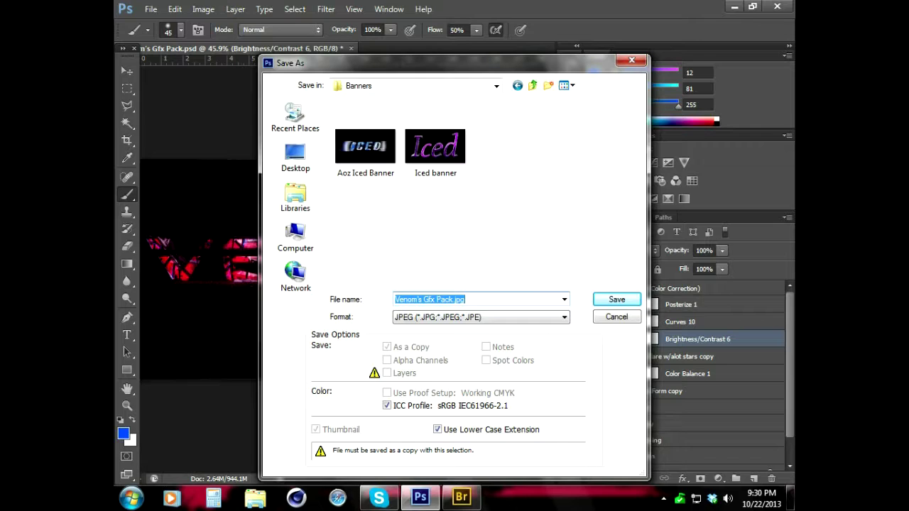
{"action": "key", "text": "Return"}
Accept the JPEG options and browse up a folder to the youtube banner template file.
{"action": "key", "text": "Return"}
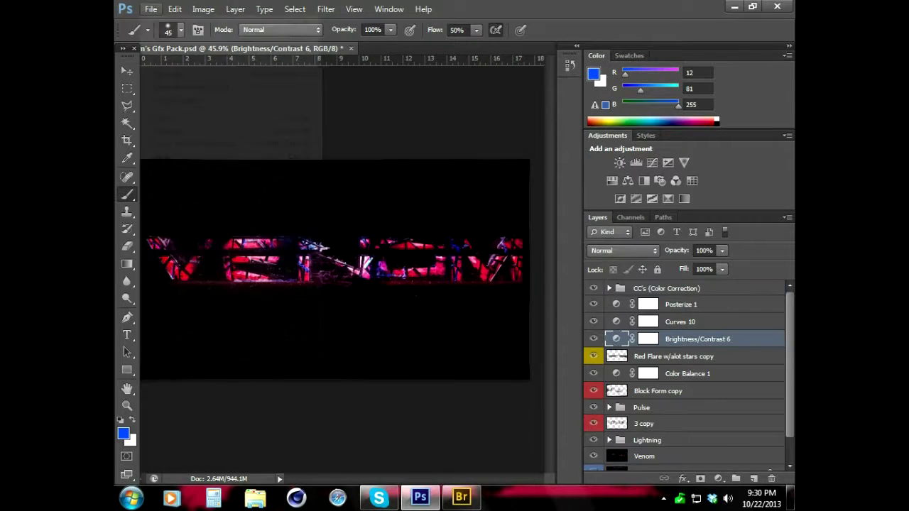
{"action": "key", "text": "ctrl+o"}
{"action": "key", "text": "BackSpace"}
{"action": "key", "text": "BackSpace"}
{"action": "key", "text": "Return"}
{"action": "key", "text": "Return"}
{"action": "key", "text": "y"}
{"action": "key", "text": "Return"}
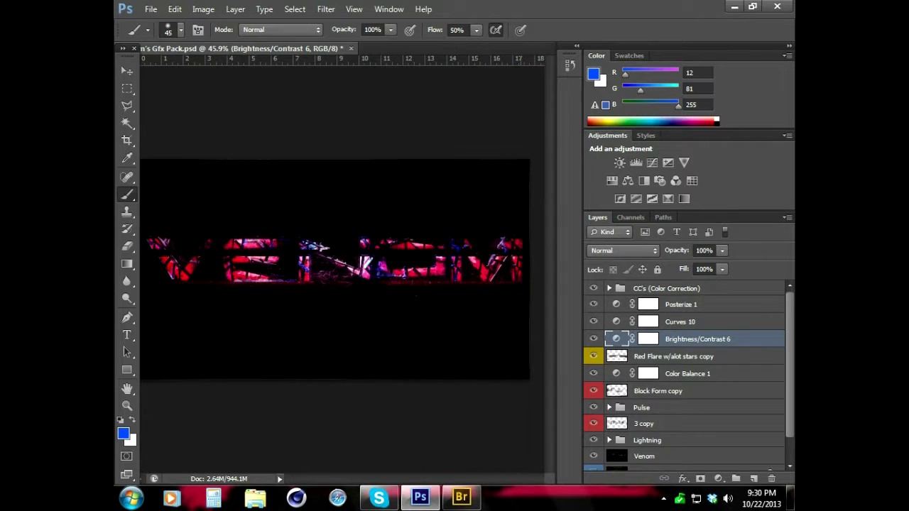
Delete the old Viper_190 layer and the next ICED layer from the template.
{"action": "key", "text": "alt+period"}
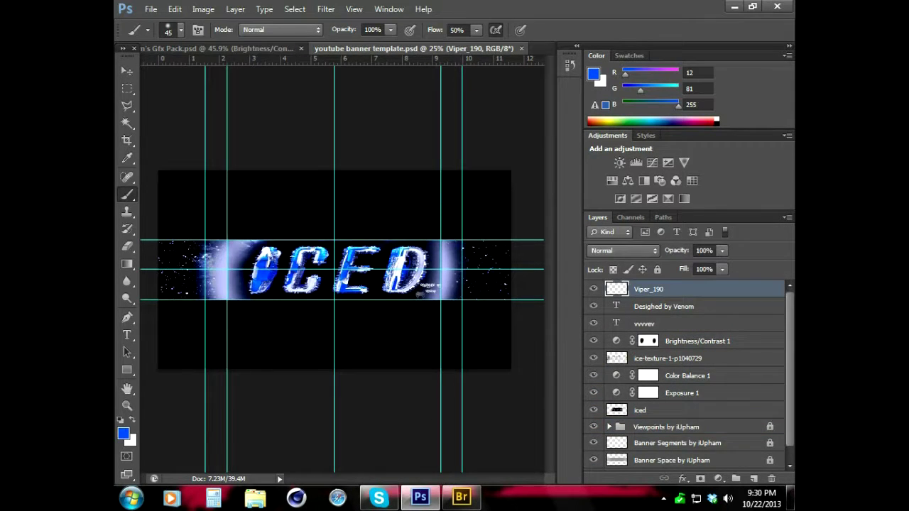
{"action": "key", "text": "Delete"}
{"action": "key", "text": "Delete"}
{"action": "key", "text": "Delete"}
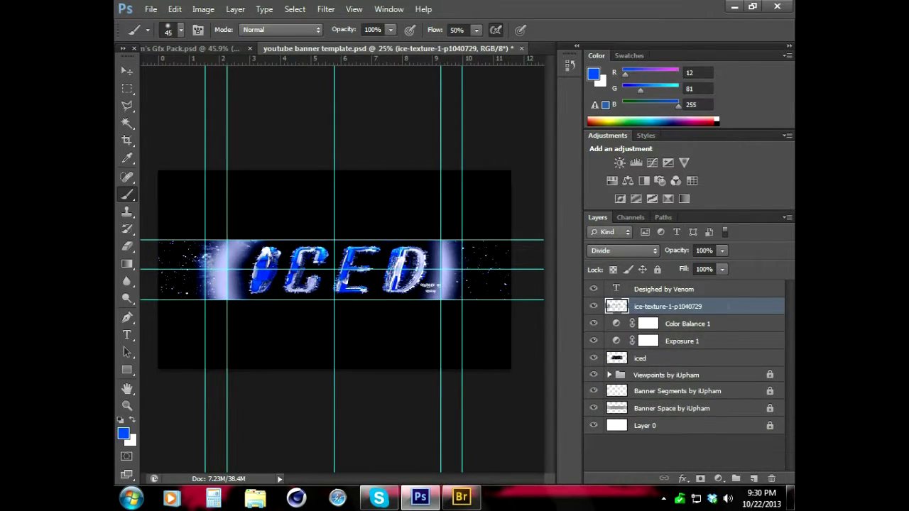
{"action": "key", "text": "Delete"}
{"action": "key", "text": "Delete"}
{"action": "key", "text": "Delete"}
{"action": "key", "text": "Delete"}
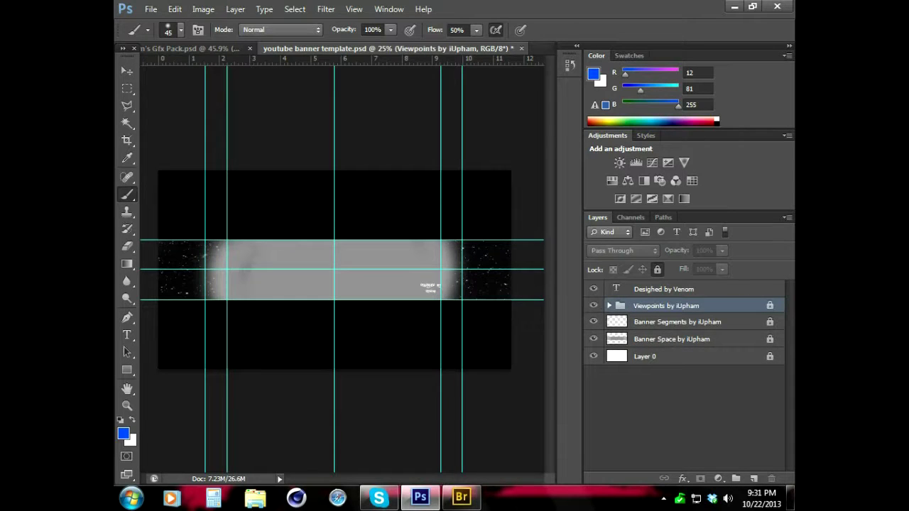
Hide the FullMoon layer inside the Viewpoints by iUpham group, then collapse the group.
{"action": "left_click", "coordinate": [609, 305]}
{"action": "left_click", "coordinate": [657, 374]}
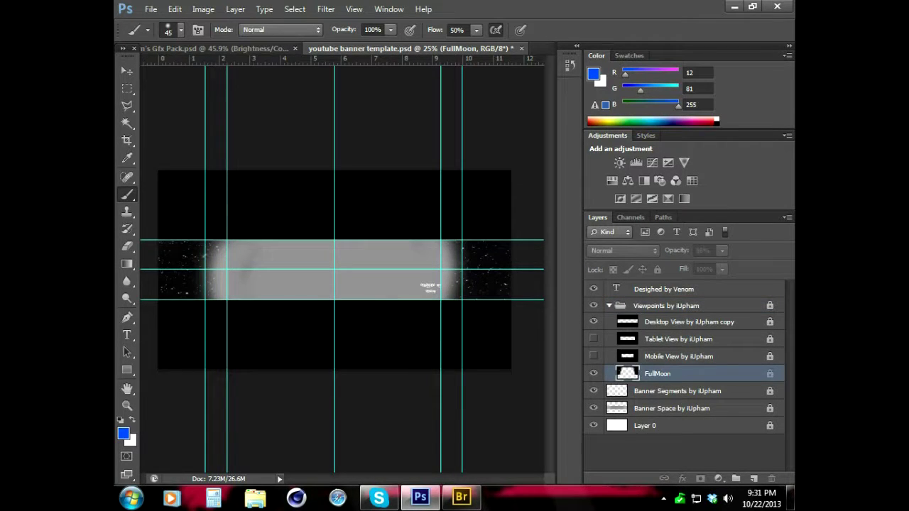
{"action": "left_click", "coordinate": [609, 232]}
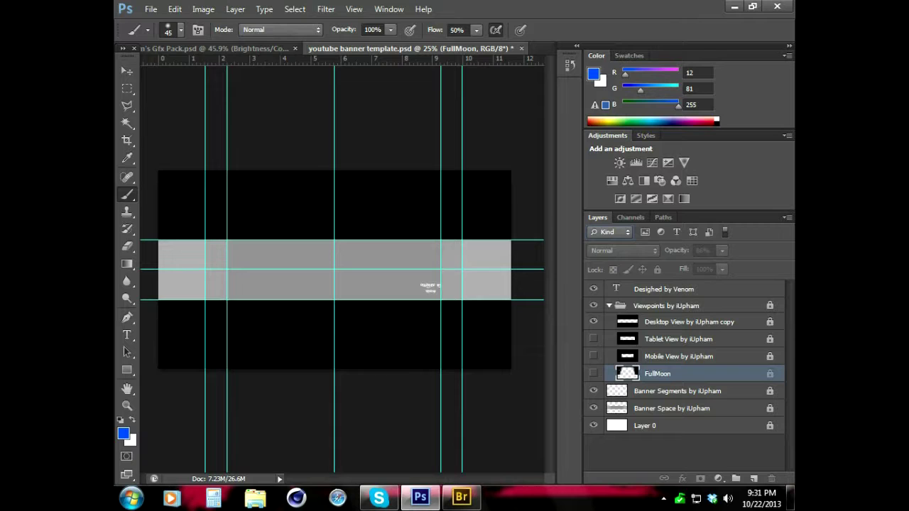
{"action": "key", "text": "Return"}
{"action": "left_click", "coordinate": [609, 305]}
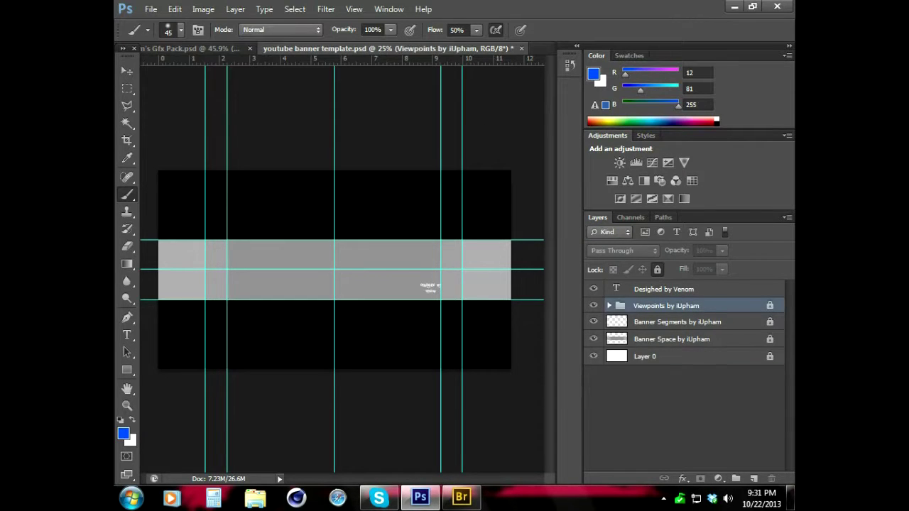
{"action": "left_click", "coordinate": [608, 305]}
Drag Venom.jpg from Adobe Bridge into the banner template and scale it toward the centre.
{"action": "left_click", "coordinate": [461, 498]}
{"action": "scroll", "coordinate": [473, 263], "scroll_direction": "down", "scroll_amount": 2}
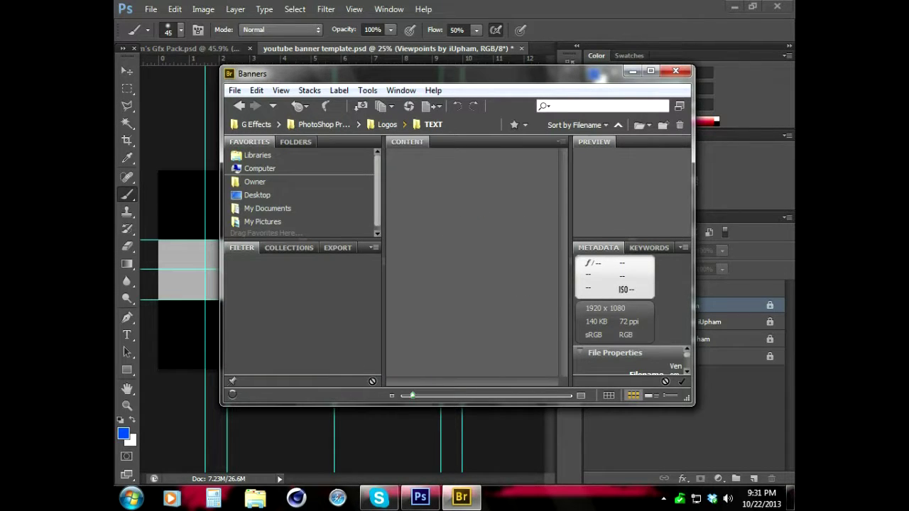
{"action": "mouse_move", "coordinate": [529, 181]}
{"action": "left_mouse_down"}
{"action": "mouse_move", "coordinate": [189, 270]}
{"action": "mouse_move", "coordinate": [426, 223]}
{"action": "left_mouse_up"}
{"action": "left_click_drag", "start_coordinate": [338, 287], "coordinate": [369, 252]}
{"action": "left_click_drag", "start_coordinate": [532, 187], "coordinate": [441, 204]}
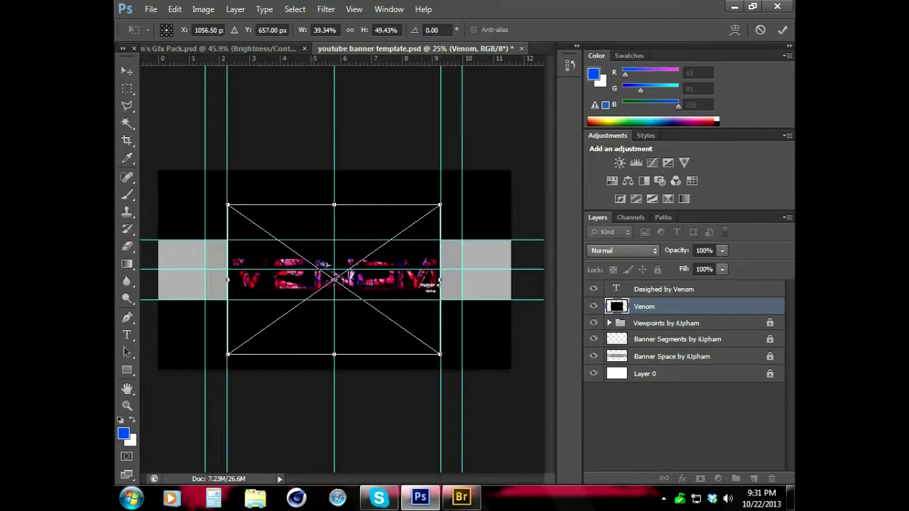
Fit the placed Venom image into the centre strip, commit it, and zoom onto the VENOM text.
{"action": "left_click_drag", "start_coordinate": [362, 353], "coordinate": [362, 334]}
{"action": "left_click_drag", "start_coordinate": [350, 279], "coordinate": [351, 281]}
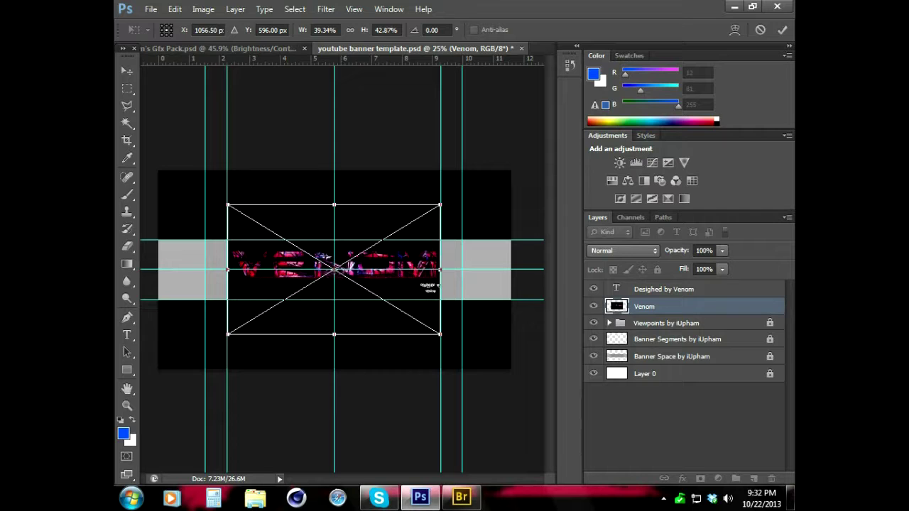
{"action": "left_click", "coordinate": [782, 30]}
{"action": "key", "text": "b"}
{"action": "left_click", "coordinate": [127, 405]}
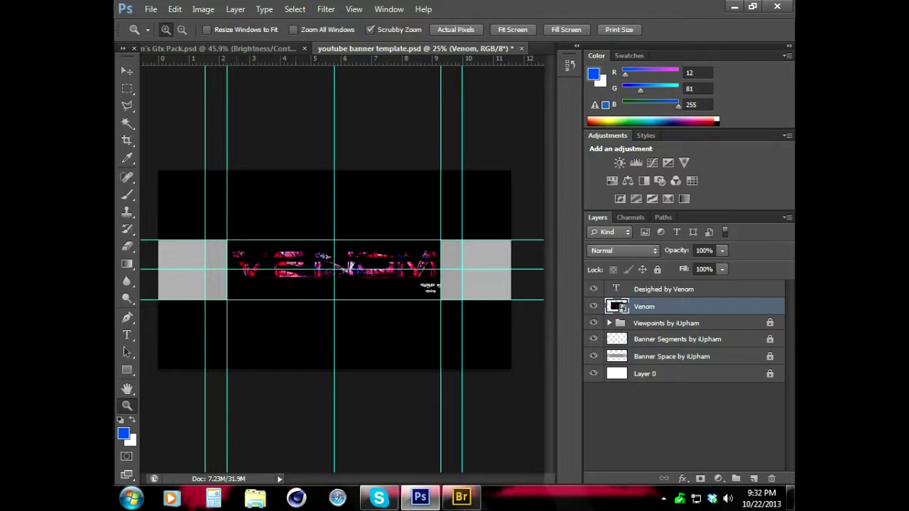
{"action": "left_click_drag", "start_coordinate": [382, 282], "coordinate": [412, 283]}
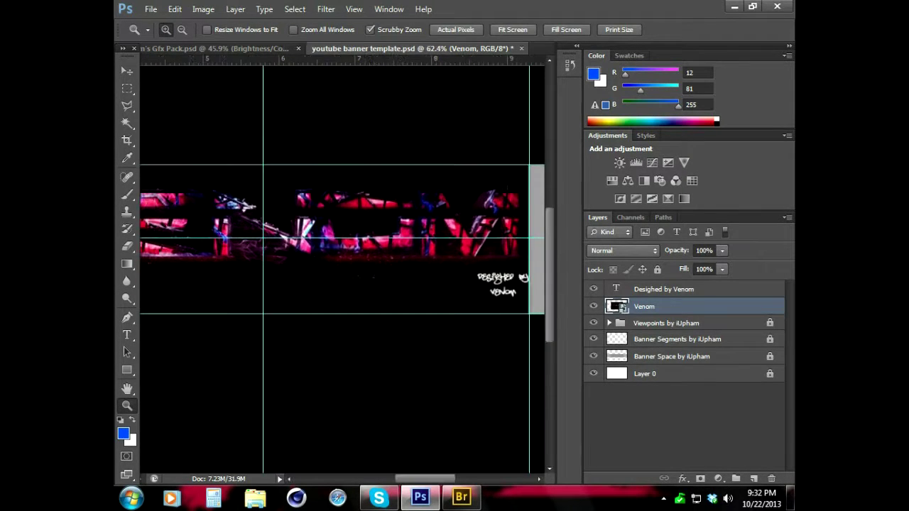
Place the viper icon by the Desighed by Venom layer and stretch the Venom layer wider.
{"action": "key", "text": "alt+bracketright"}
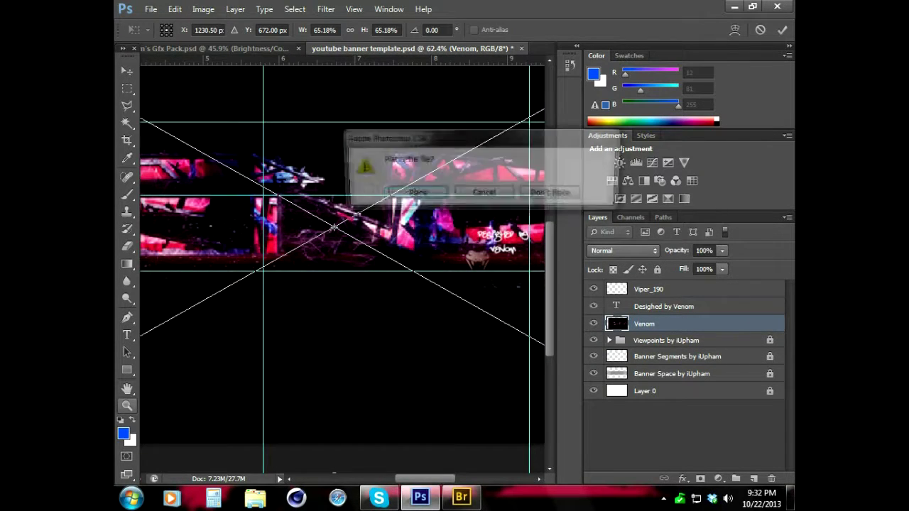
{"action": "key", "text": "Escape"}
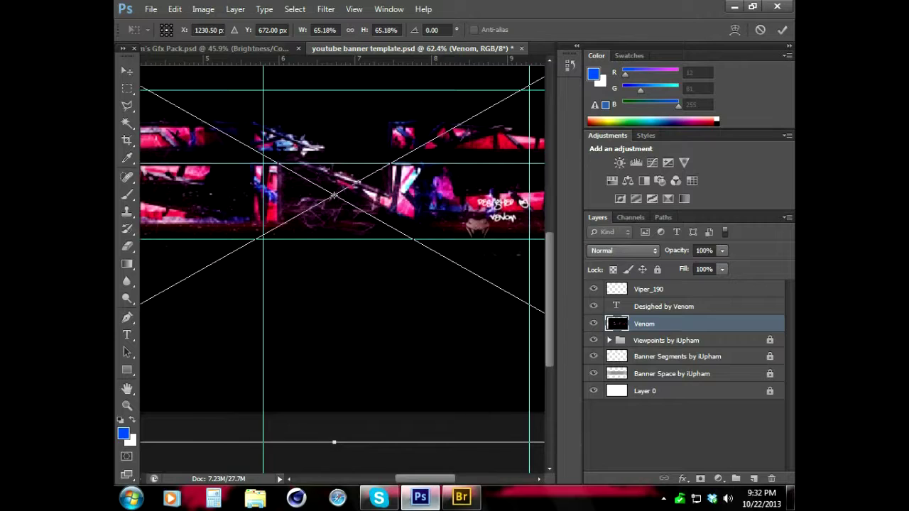
{"action": "mouse_move", "coordinate": [334, 442]}
{"action": "left_mouse_down"}
{"action": "mouse_move", "coordinate": [369, 233]}
{"action": "mouse_move", "coordinate": [391, 197]}
{"action": "mouse_move", "coordinate": [406, 197]}
{"action": "mouse_move", "coordinate": [351, 206]}
{"action": "left_mouse_up"}
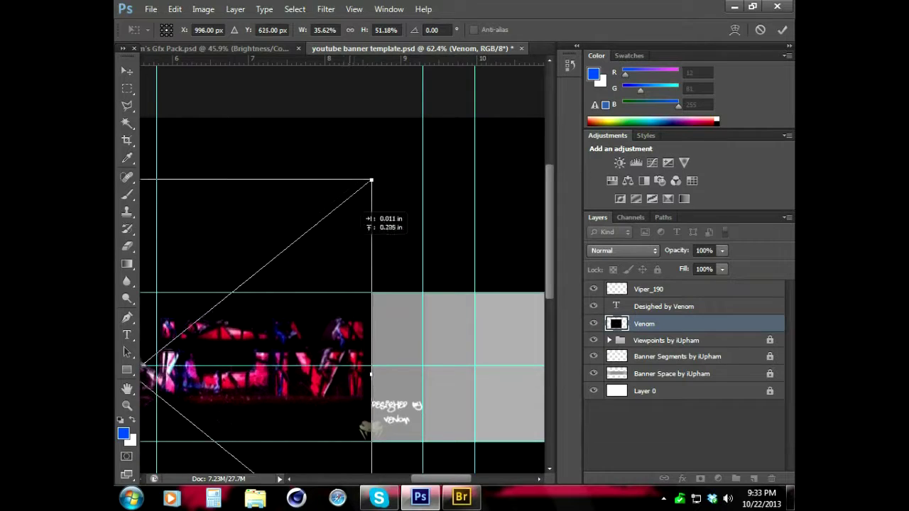
{"action": "key", "text": "Return"}
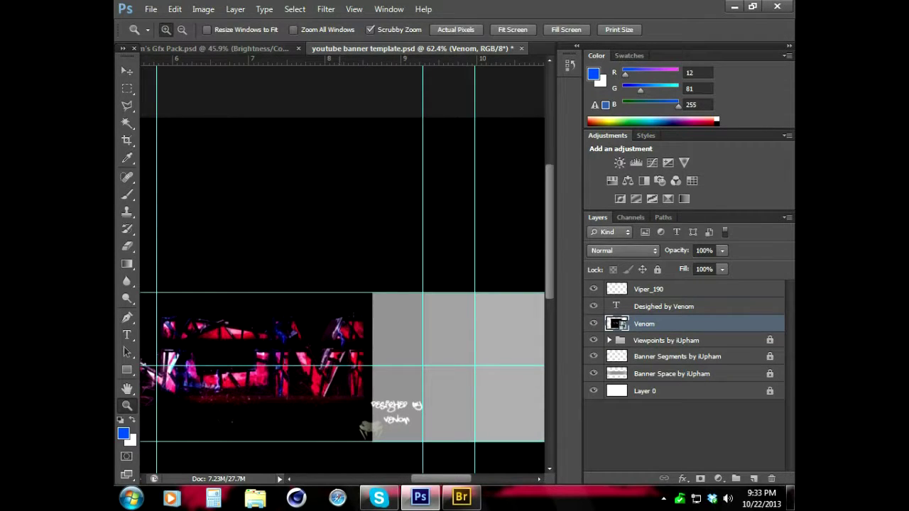
{"action": "left_click_drag", "start_coordinate": [372, 374], "coordinate": [423, 374]}
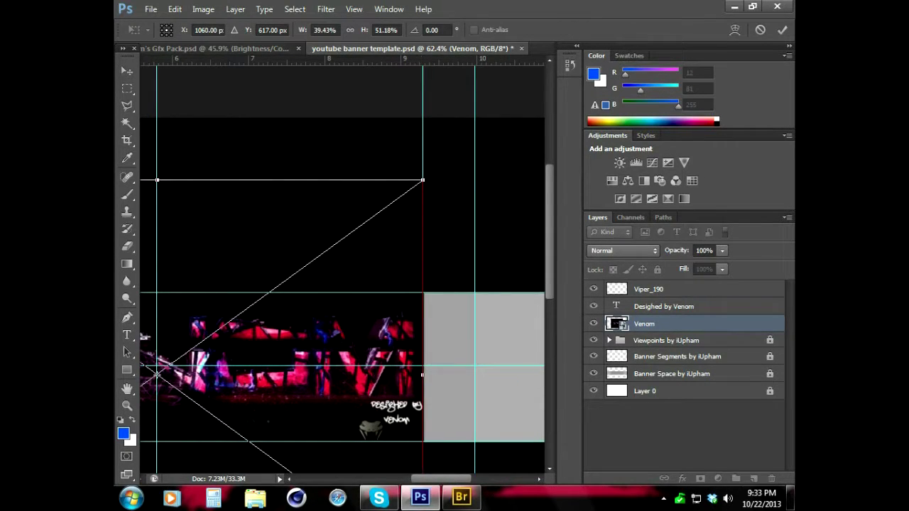
{"action": "left_click", "coordinate": [782, 29]}
{"action": "scroll", "coordinate": [341, 192], "scroll_direction": "down", "scroll_amount": 5}
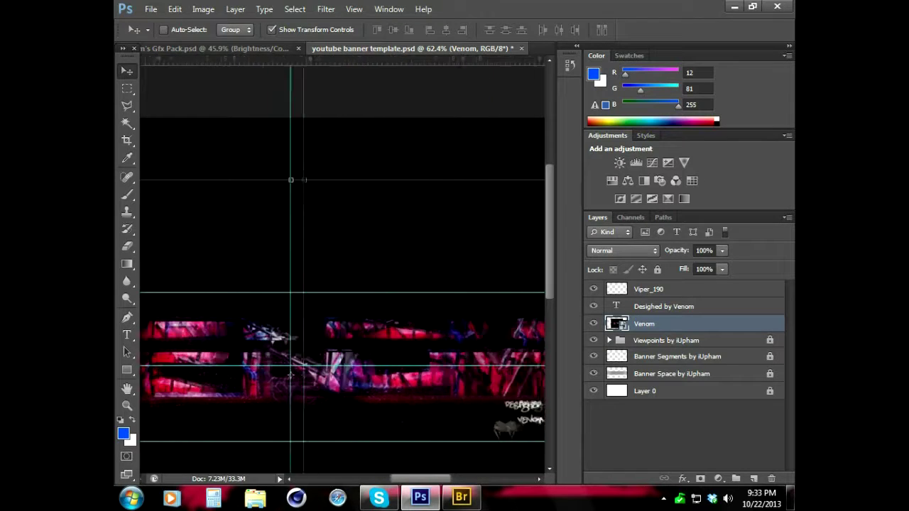
Fill the Desighed by Venom signature with a pink foreground colour and zoom in on it.
{"action": "key", "text": "z"}
{"action": "scroll", "coordinate": [341, 270], "scroll_direction": "up", "scroll_amount": 3}
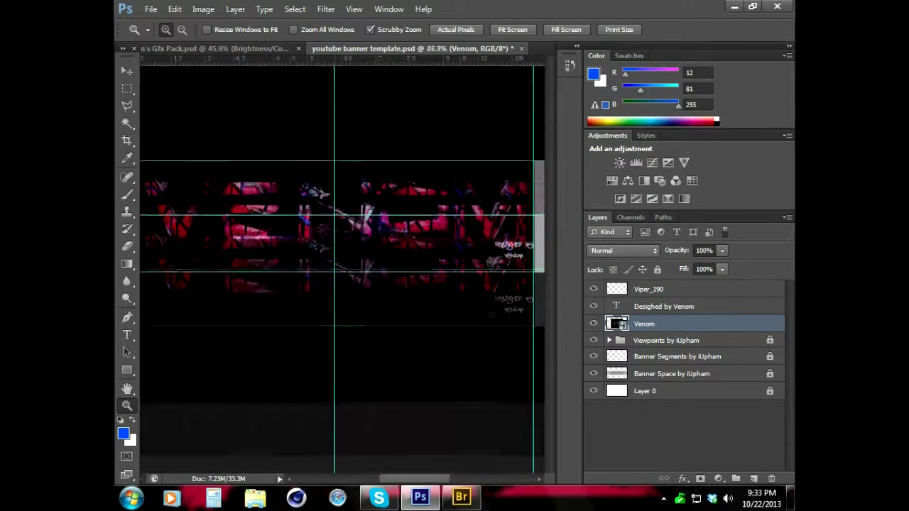
{"action": "left_click", "coordinate": [609, 340]}
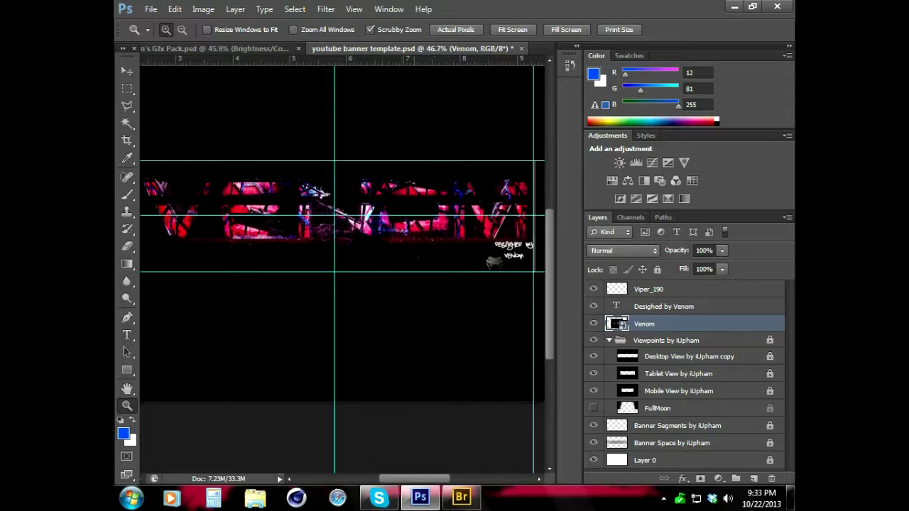
{"action": "left_click", "coordinate": [664, 306], "text": "shift"}
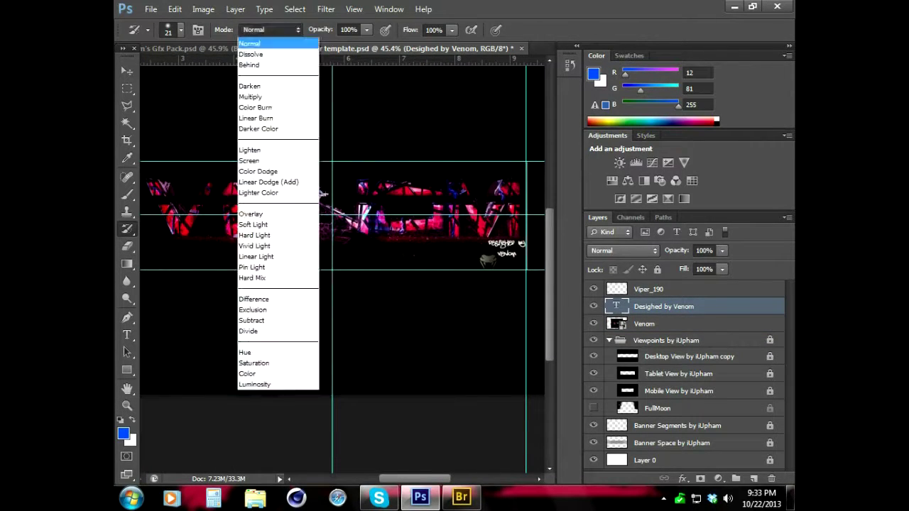
{"action": "left_click", "coordinate": [124, 433]}
{"action": "left_click", "coordinate": [632, 176]}
{"action": "key", "text": "Escape"}
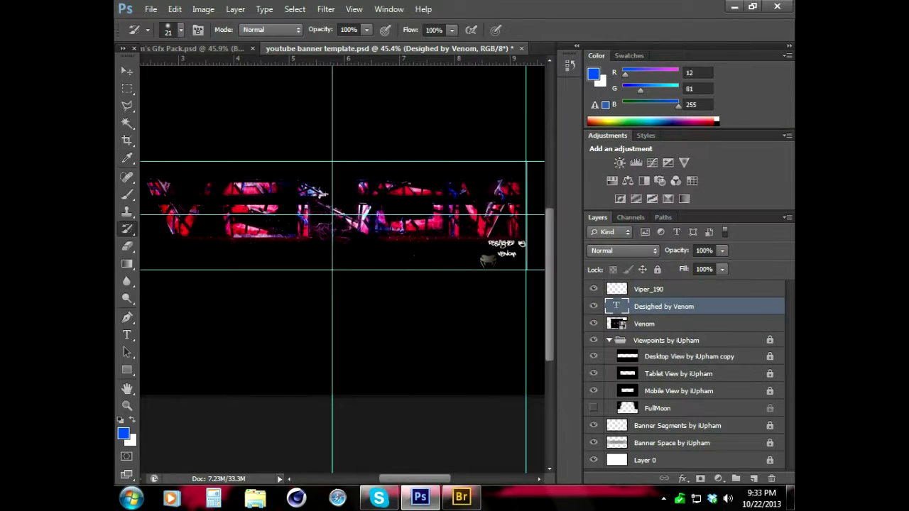
{"action": "key", "text": "Return"}
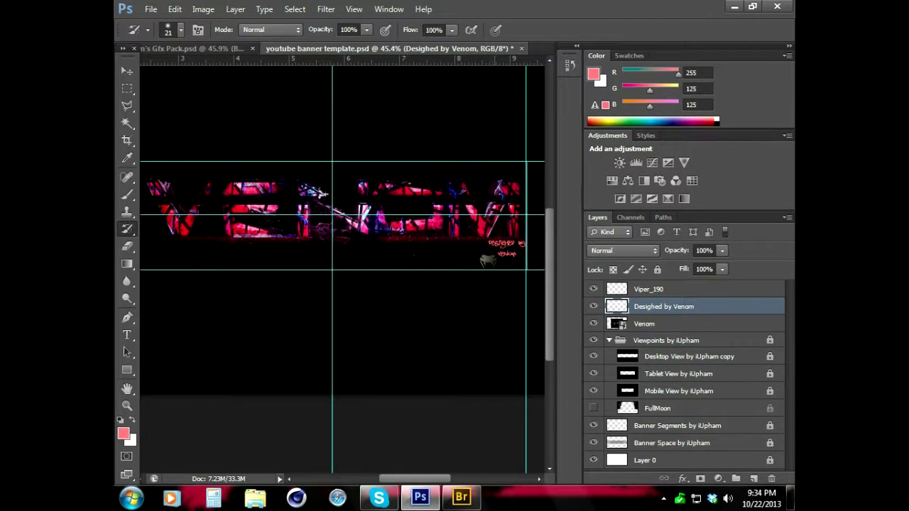
{"action": "key", "text": "z"}
{"action": "left_click_drag", "start_coordinate": [405, 250], "coordinate": [454, 250]}
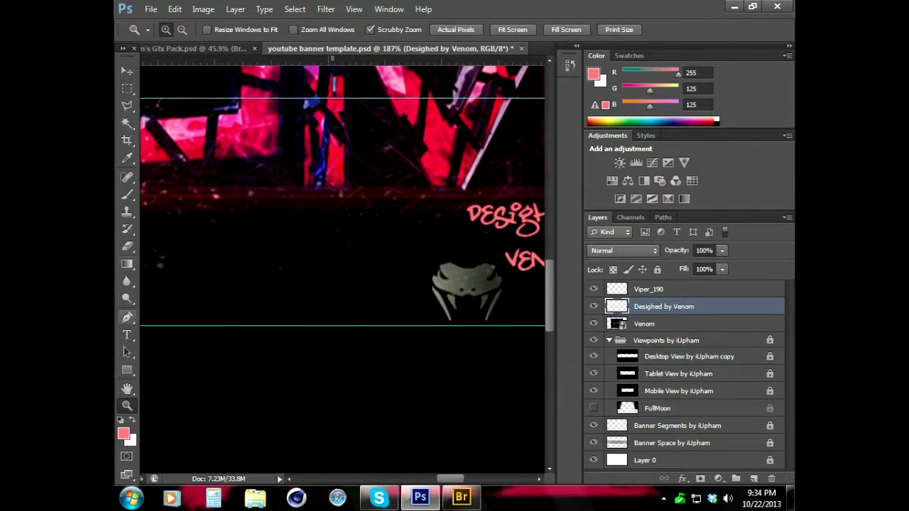
Try Clear, Darken and Screen brush modes and paint a pink glow over the viper icon.
{"action": "key", "text": "b"}
{"action": "left_click", "coordinate": [281, 29]}
{"action": "left_click", "coordinate": [249, 75]}
{"action": "left_click", "coordinate": [280, 29]}
{"action": "left_click", "coordinate": [249, 96]}
{"action": "left_click", "coordinate": [281, 29]}
{"action": "left_click", "coordinate": [252, 165]}
{"action": "left_click_drag", "start_coordinate": [433, 277], "coordinate": [497, 298]}
{"action": "left_click_drag", "start_coordinate": [441, 270], "coordinate": [504, 305]}
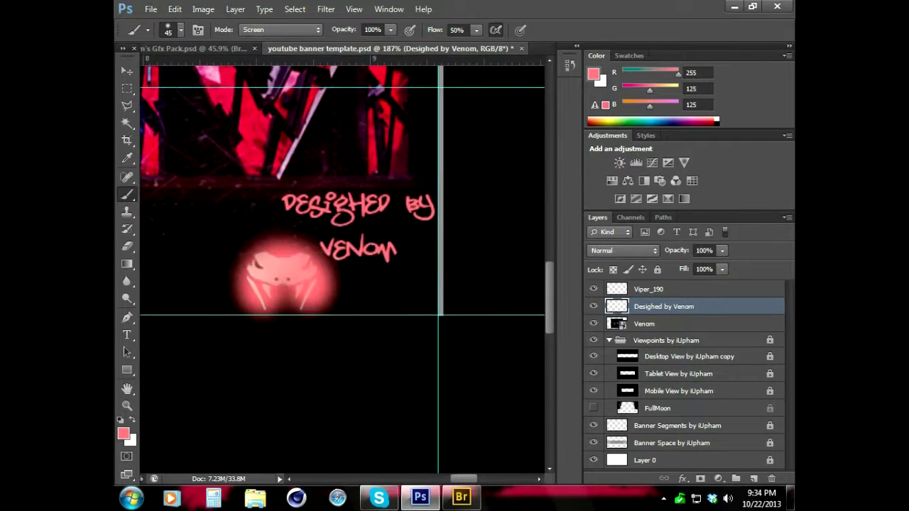
Shrink the brush to size 31, add more pink strokes, and sample a lighter pink foreground.
{"action": "left_click", "coordinate": [175, 29]}
{"action": "left_click_drag", "start_coordinate": [163, 58], "coordinate": [152, 59]}
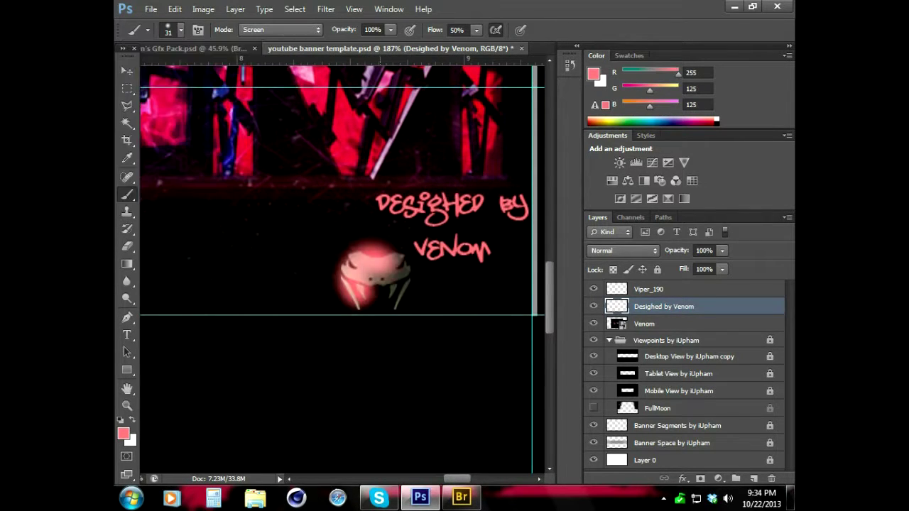
{"action": "left_click_drag", "start_coordinate": [348, 277], "coordinate": [412, 284]}
{"action": "key", "text": "z"}
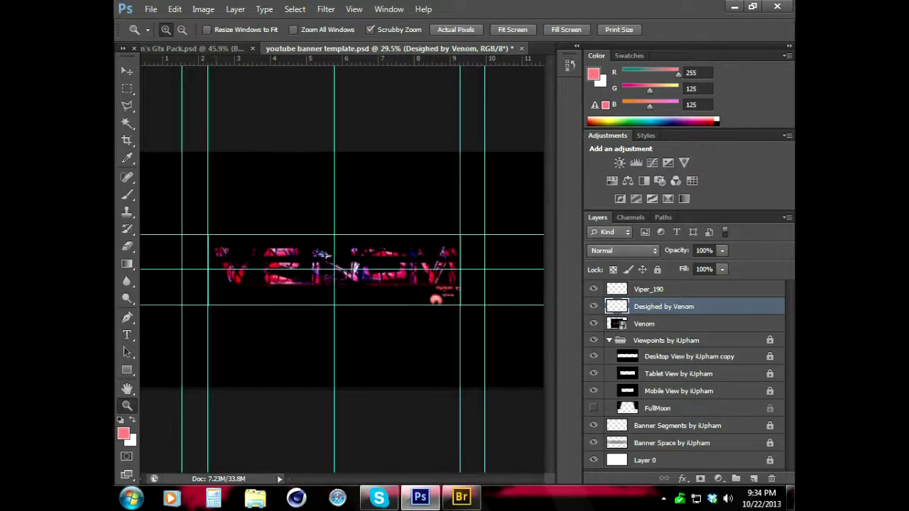
{"action": "left_click_drag", "start_coordinate": [341, 270], "coordinate": [369, 270]}
{"action": "scroll", "coordinate": [341, 267], "scroll_direction": "right", "scroll_amount": 5}
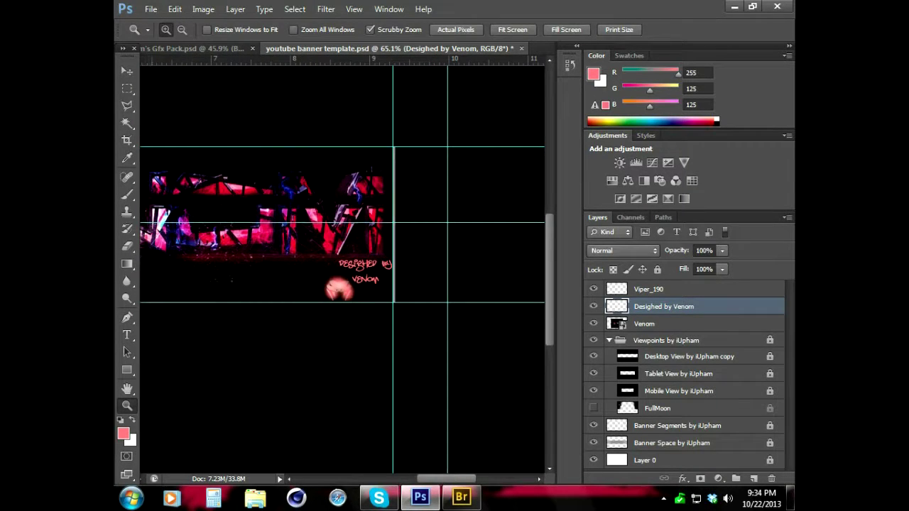
{"action": "left_click", "coordinate": [127, 158]}
{"action": "left_click", "coordinate": [123, 433]}
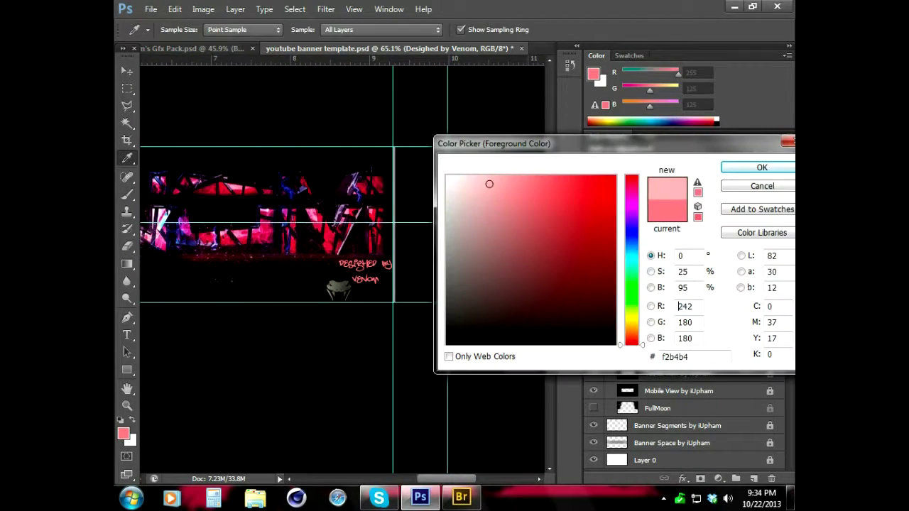
{"action": "key", "text": "Return"}
Set the brush to Linear Dodge (Add) with pink c72a55 and zoom in on the viper.
{"action": "key", "text": "b"}
{"action": "left_click", "coordinate": [281, 29]}
{"action": "left_click", "coordinate": [284, 192]}
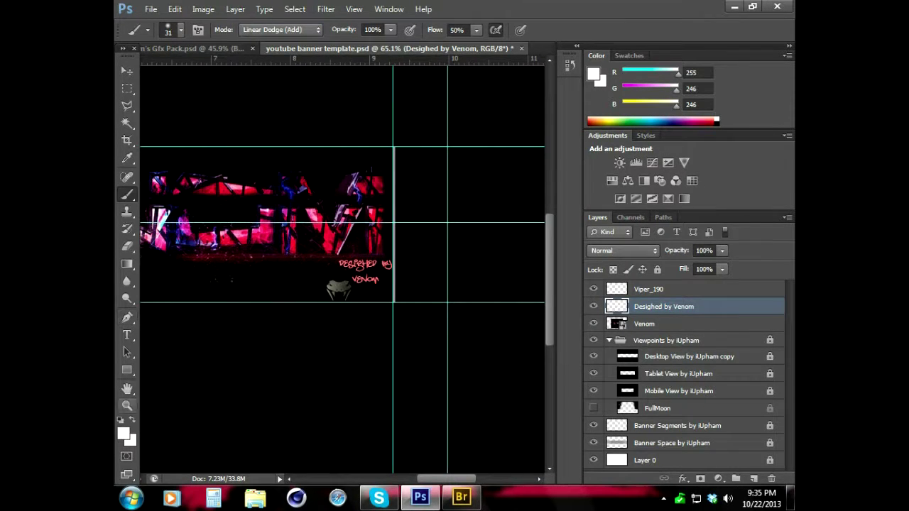
{"action": "left_click", "coordinate": [127, 157]}
{"action": "left_click", "coordinate": [123, 433]}
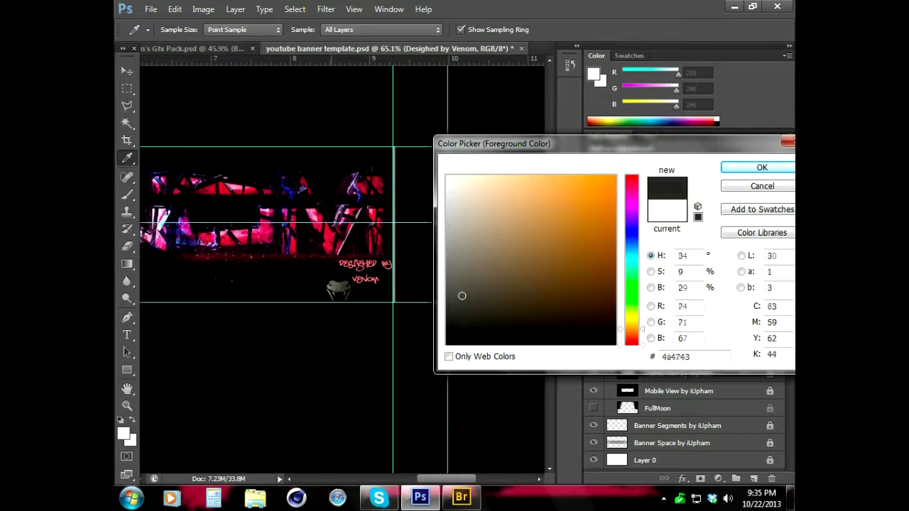
{"action": "left_click", "coordinate": [235, 188]}
{"action": "key", "text": "Return"}
{"action": "key", "text": "b"}
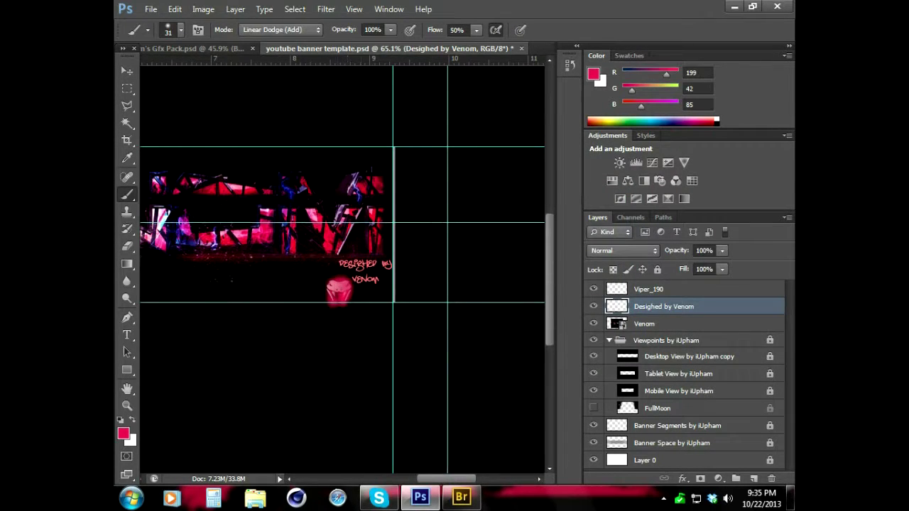
{"action": "key", "text": "z"}
{"action": "left_click_drag", "start_coordinate": [338, 287], "coordinate": [397, 287]}
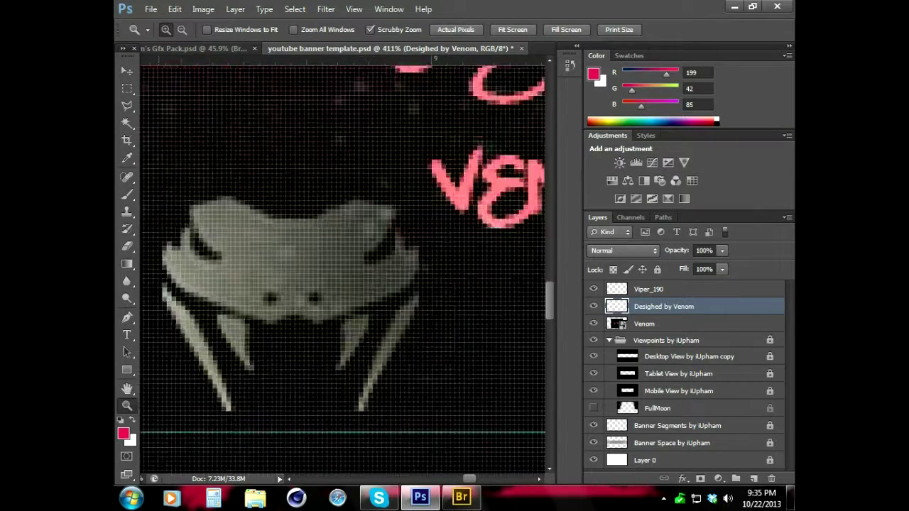
Set a 7 px brush and paint the viper's fangs and head edges pink.
{"action": "key", "text": "b"}
{"action": "left_click", "coordinate": [182, 29]}
{"action": "type", "text": "7"}
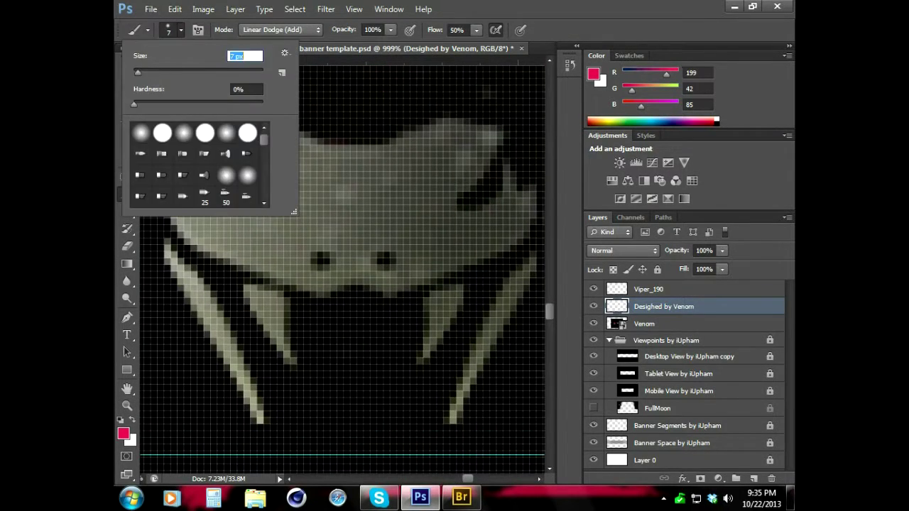
{"action": "key", "text": "Return"}
{"action": "mouse_move", "coordinate": [192, 203]}
{"action": "left_mouse_down"}
{"action": "mouse_move", "coordinate": [174, 259]}
{"action": "mouse_move", "coordinate": [263, 419]}
{"action": "left_mouse_up"}
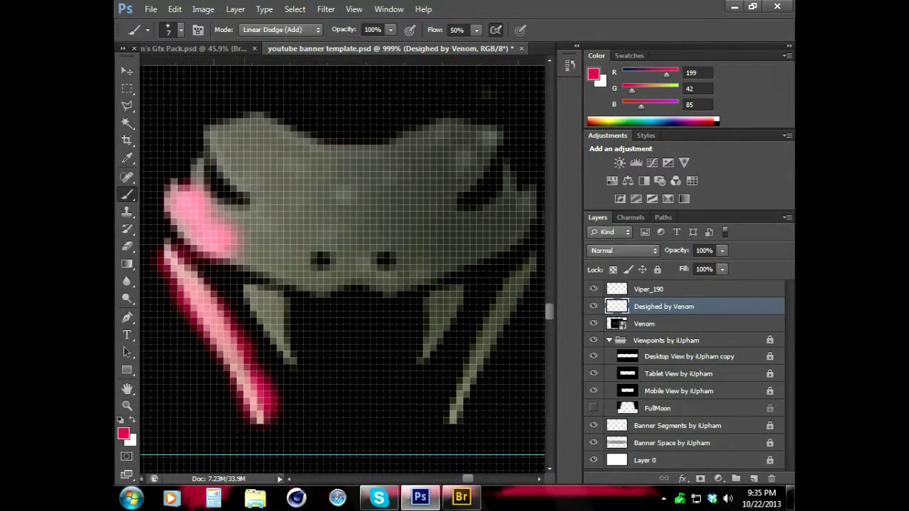
{"action": "left_click_drag", "start_coordinate": [256, 287], "coordinate": [302, 362]}
{"action": "left_click_drag", "start_coordinate": [455, 288], "coordinate": [419, 359]}
{"action": "left_click_drag", "start_coordinate": [511, 305], "coordinate": [451, 416]}
{"action": "mouse_move", "coordinate": [529, 181]}
{"action": "left_mouse_down"}
{"action": "mouse_move", "coordinate": [497, 235]}
{"action": "mouse_move", "coordinate": [384, 284]}
{"action": "left_mouse_up"}
{"action": "left_click_drag", "start_coordinate": [440, 270], "coordinate": [529, 184]}
{"action": "mouse_move", "coordinate": [490, 135]}
{"action": "left_mouse_down"}
{"action": "mouse_move", "coordinate": [355, 153]}
{"action": "mouse_move", "coordinate": [213, 128]}
{"action": "mouse_move", "coordinate": [285, 263]}
{"action": "left_mouse_up"}
Paint over the remaining grey on the viper's head, fangs and nostrils.
{"action": "left_click_drag", "start_coordinate": [234, 128], "coordinate": [305, 234]}
{"action": "left_click_drag", "start_coordinate": [249, 214], "coordinate": [334, 156]}
{"action": "mouse_move", "coordinate": [298, 227]}
{"action": "left_mouse_down"}
{"action": "mouse_move", "coordinate": [454, 167]}
{"action": "mouse_move", "coordinate": [319, 241]}
{"action": "left_mouse_up"}
{"action": "mouse_move", "coordinate": [448, 213]}
{"action": "left_mouse_down"}
{"action": "mouse_move", "coordinate": [319, 277]}
{"action": "mouse_move", "coordinate": [469, 242]}
{"action": "left_mouse_up"}
{"action": "left_click_drag", "start_coordinate": [440, 171], "coordinate": [298, 163]}
{"action": "mouse_move", "coordinate": [242, 149]}
{"action": "left_mouse_down"}
{"action": "mouse_move", "coordinate": [440, 199]}
{"action": "mouse_move", "coordinate": [468, 121]}
{"action": "mouse_move", "coordinate": [526, 177]}
{"action": "left_mouse_up"}
{"action": "left_click_drag", "start_coordinate": [526, 227], "coordinate": [483, 171]}
{"action": "left_click_drag", "start_coordinate": [263, 241], "coordinate": [291, 280]}
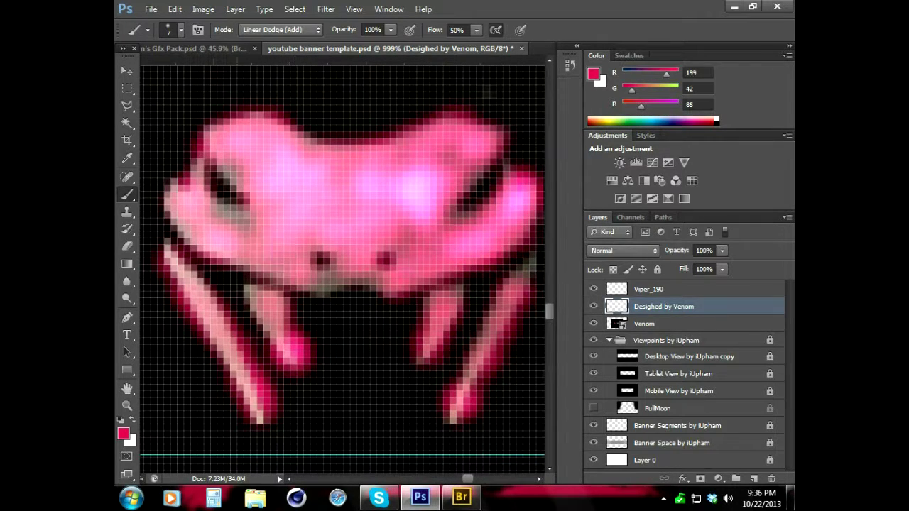
{"action": "left_click_drag", "start_coordinate": [241, 262], "coordinate": [156, 170]}
{"action": "left_click_drag", "start_coordinate": [163, 199], "coordinate": [206, 131]}
{"action": "left_click_drag", "start_coordinate": [242, 277], "coordinate": [298, 348]}
{"action": "left_click_drag", "start_coordinate": [462, 277], "coordinate": [412, 362]}
{"action": "mouse_move", "coordinate": [292, 291]}
{"action": "left_mouse_down"}
{"action": "mouse_move", "coordinate": [384, 262]}
{"action": "mouse_move", "coordinate": [367, 270]}
{"action": "left_mouse_up"}
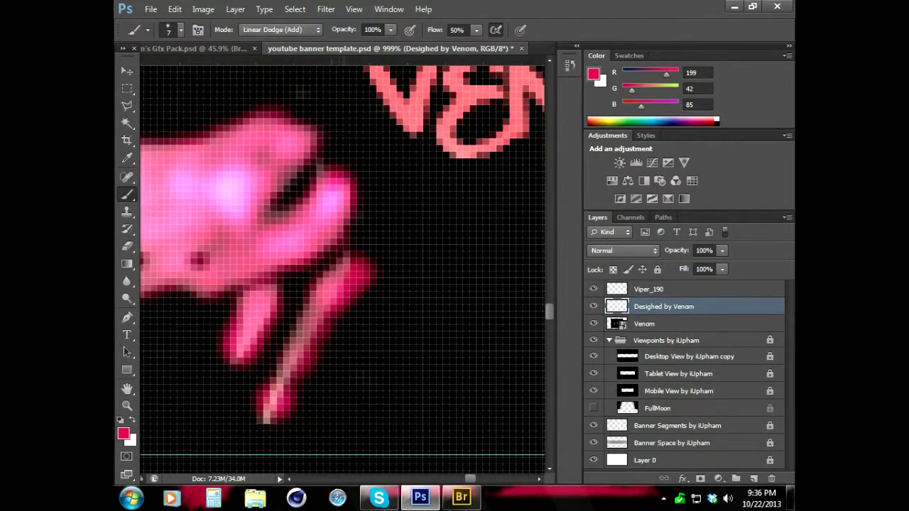
Zoom out to check the whole banner, then zoom back in on the signature and viper.
{"action": "key", "text": "z"}
{"action": "key", "text": "ctrl+minus"}
{"action": "key", "text": "ctrl+minus"}
{"action": "key", "text": "ctrl+minus"}
{"action": "left_click", "coordinate": [354, 331]}
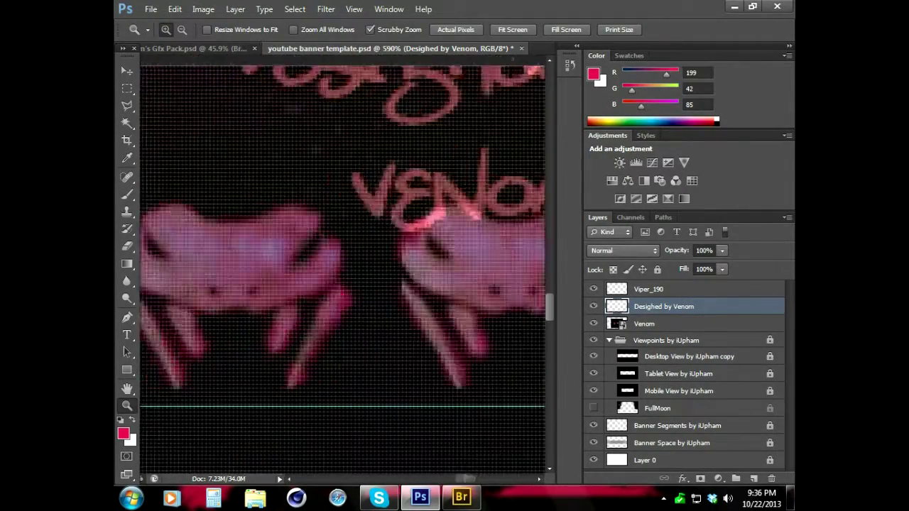
{"action": "key", "text": "b"}
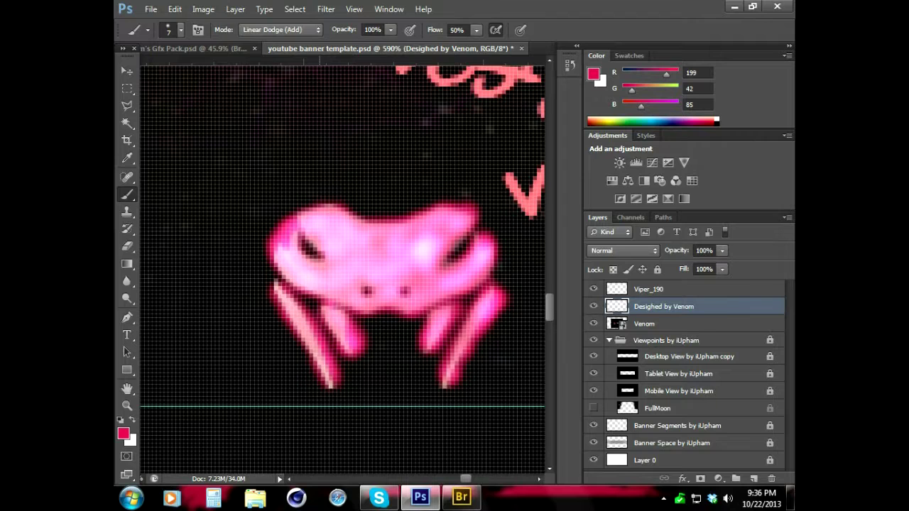
{"action": "key", "text": "z"}
{"action": "key", "text": "ctrl+minus"}
{"action": "key", "text": "ctrl+minus"}
{"action": "key", "text": "ctrl+minus"}
{"action": "left_click", "coordinate": [384, 341]}
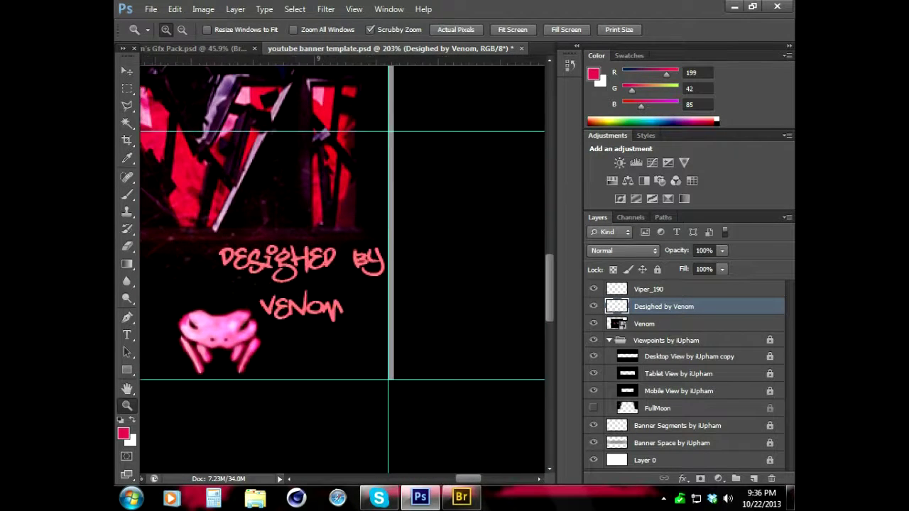
{"action": "key", "text": "e"}
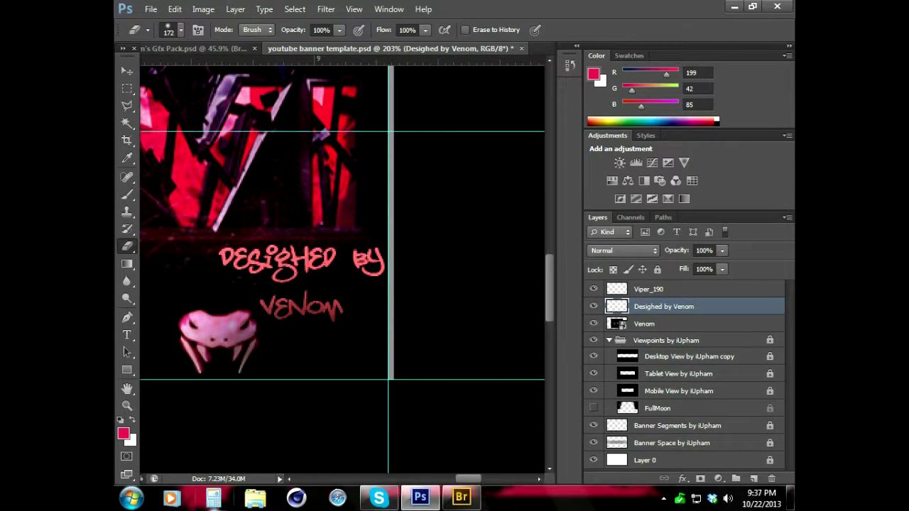
{"action": "key", "text": "z"}
{"action": "key", "text": "ctrl+minus"}
{"action": "key", "text": "ctrl+minus"}
{"action": "key", "text": "ctrl+minus"}
{"action": "key", "text": "ctrl+plus"}
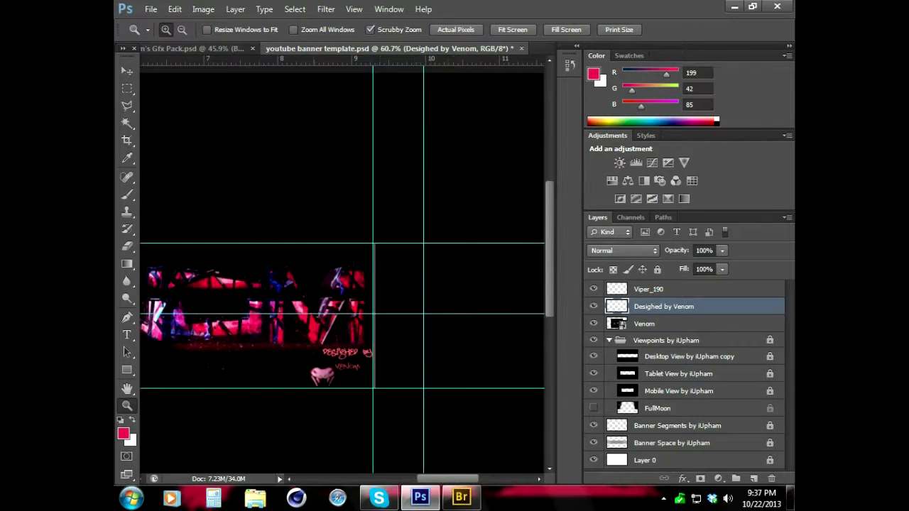
{"action": "key", "text": "ctrl+plus"}
{"action": "key", "text": "w"}
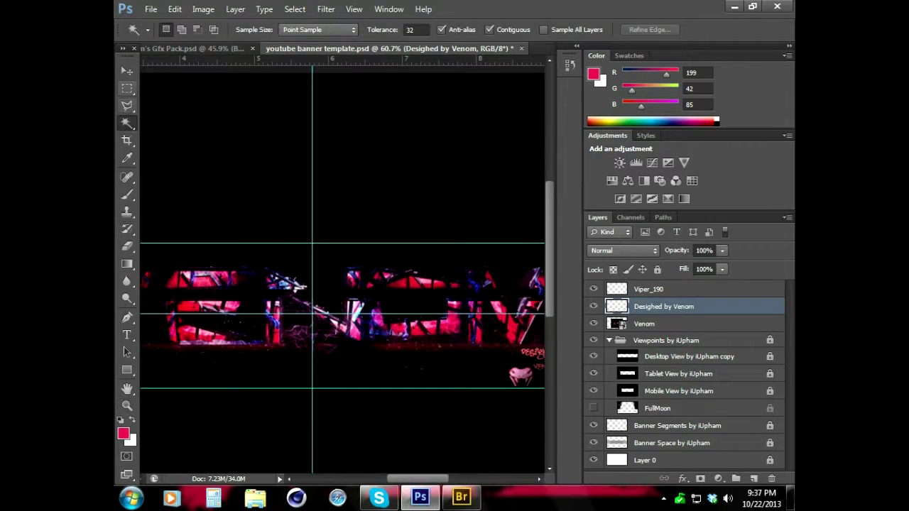
{"action": "key", "text": "c"}
{"action": "key", "text": "o"}
{"action": "key", "text": "r"}
{"action": "left_click", "coordinate": [148, 29]}
{"action": "left_click_drag", "start_coordinate": [146, 57], "coordinate": [174, 56]}
{"action": "key", "text": "Return"}
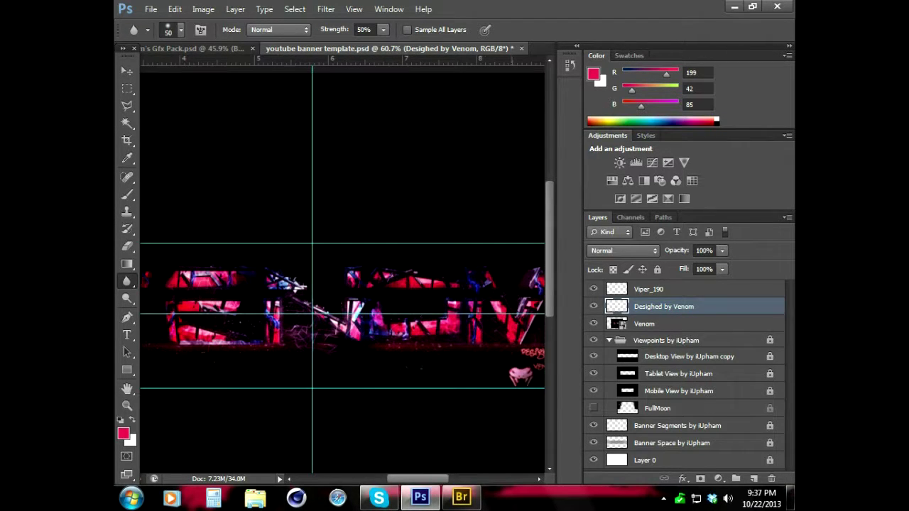
{"action": "scroll", "coordinate": [341, 270], "scroll_direction": "left", "scroll_amount": 5}
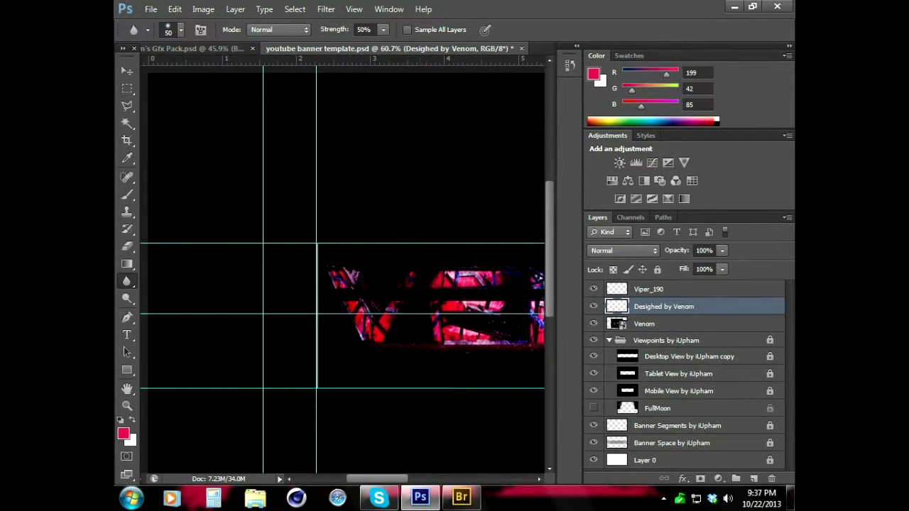
{"action": "scroll", "coordinate": [340, 270], "scroll_direction": "right", "scroll_amount": 6}
{"action": "scroll", "coordinate": [324, 254], "scroll_direction": "down", "scroll_amount": 2}
{"action": "scroll", "coordinate": [324, 254], "scroll_direction": "down", "scroll_amount": 2}
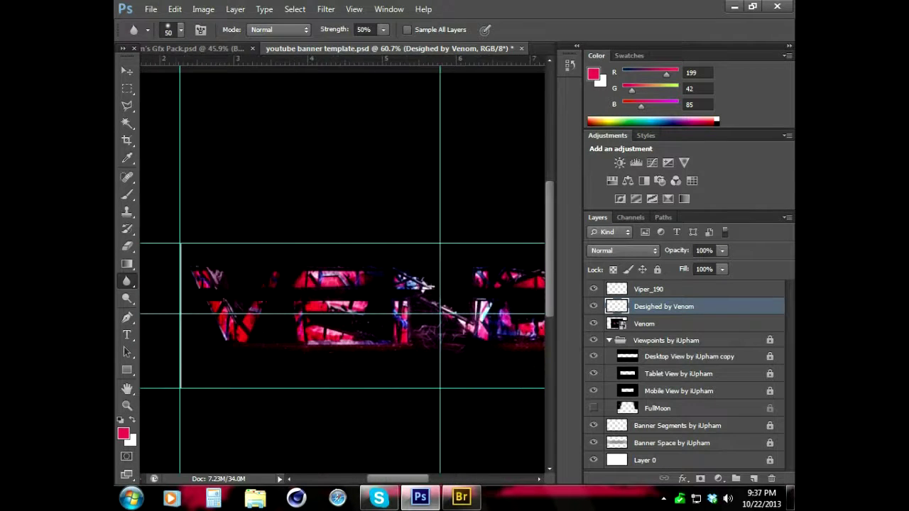
{"action": "key", "text": "z"}
{"action": "scroll", "coordinate": [363, 353], "scroll_direction": "up", "scroll_amount": 2}
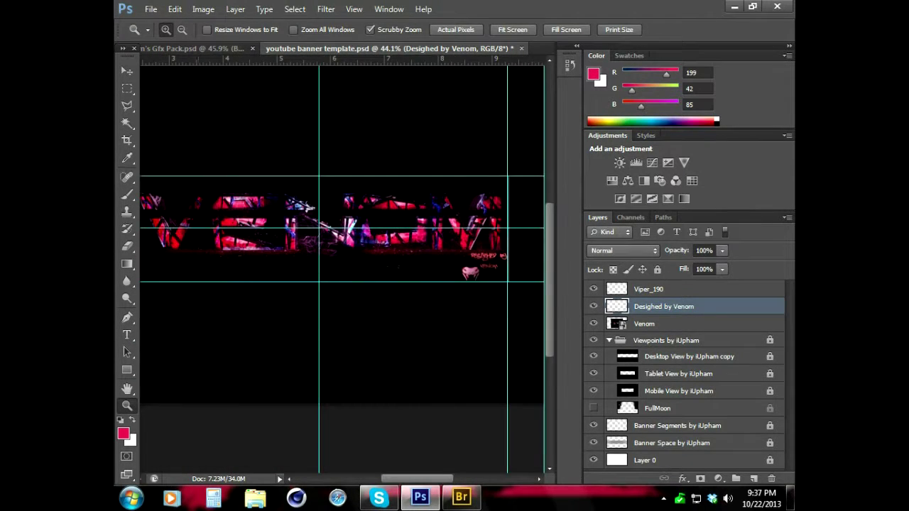
{"action": "key", "text": "t"}
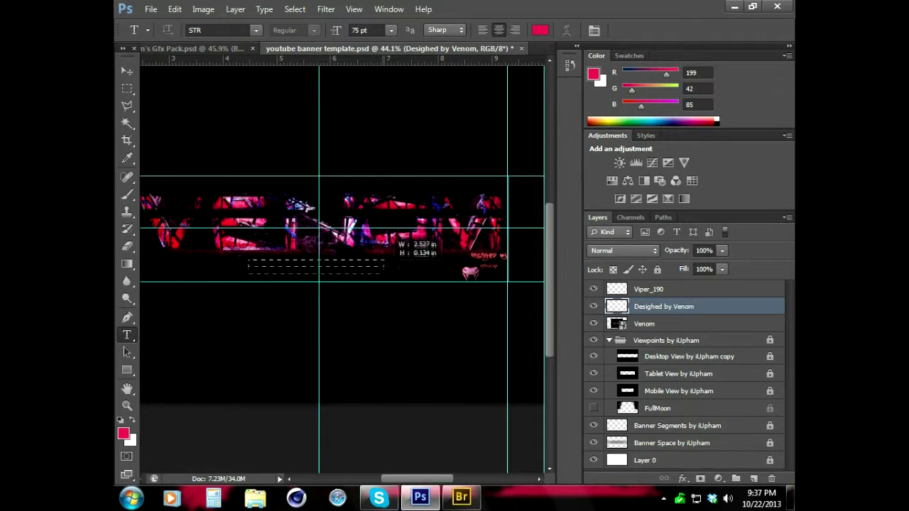
{"action": "left_click_drag", "start_coordinate": [382, 273], "coordinate": [383, 281]}
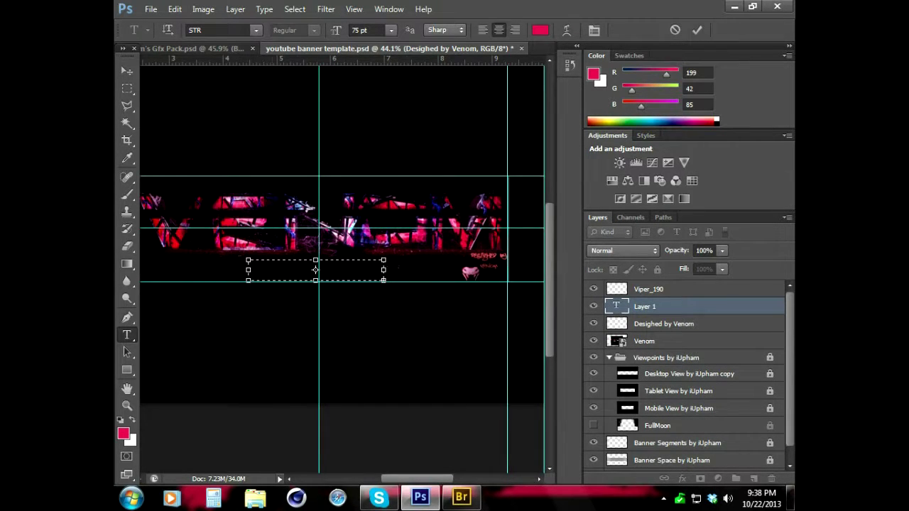
{"action": "left_click", "coordinate": [255, 30]}
{"action": "left_click", "coordinate": [256, 30]}
{"action": "left_click", "coordinate": [540, 30]}
{"action": "key", "text": "Return"}
{"action": "type", "text": "dessdeDEsigh"}
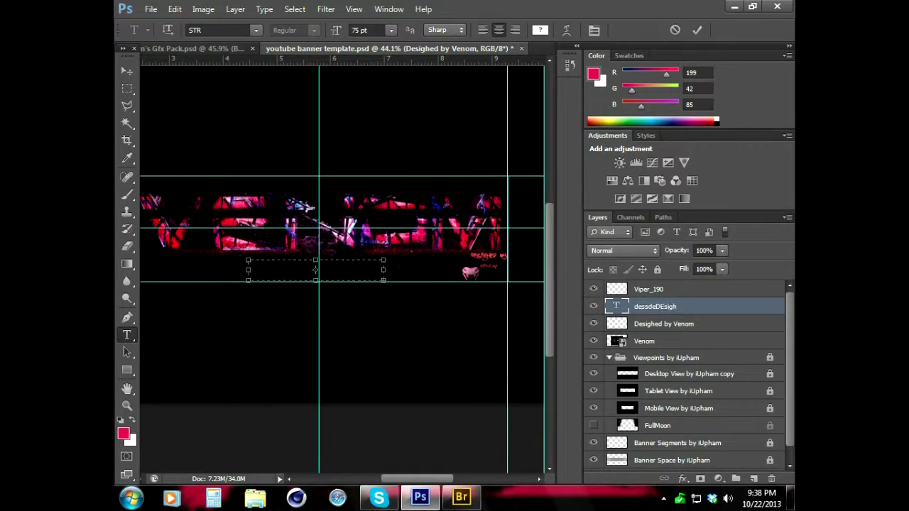
{"action": "double_click", "coordinate": [668, 306]}
{"action": "key", "text": "Escape"}
{"action": "type", "text": "de"}
{"action": "double_click", "coordinate": [657, 306]}
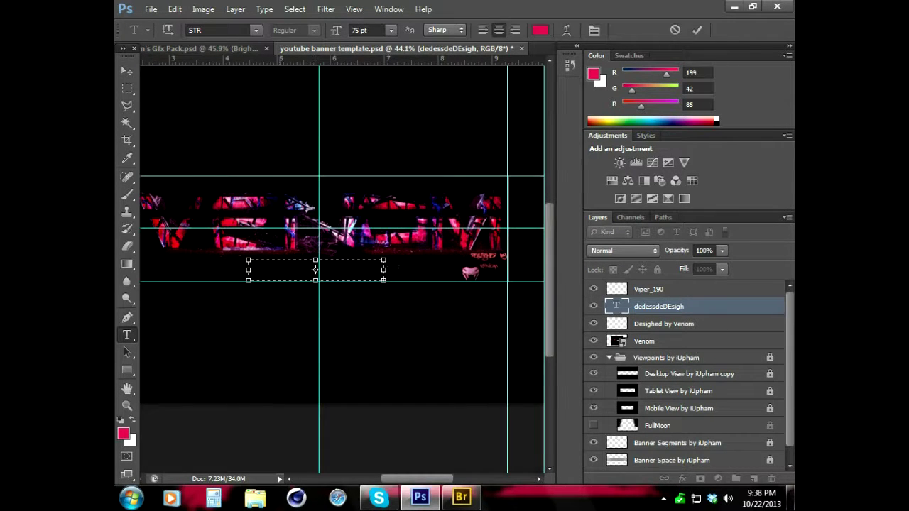
{"action": "left_click", "coordinate": [391, 30]}
{"action": "left_click", "coordinate": [362, 41]}
{"action": "left_click", "coordinate": [390, 30]}
{"action": "left_click", "coordinate": [364, 58]}
{"action": "key", "text": "Escape"}
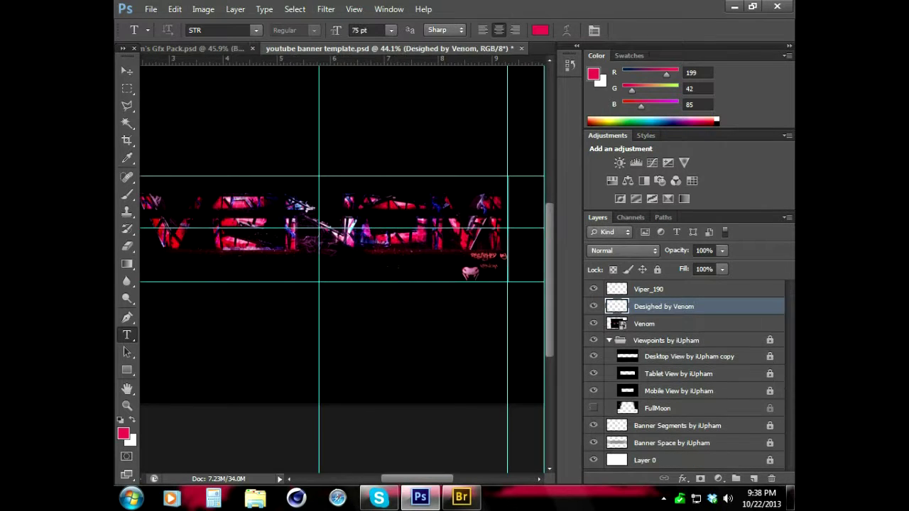
{"action": "left_click_drag", "start_coordinate": [375, 281], "coordinate": [390, 282]}
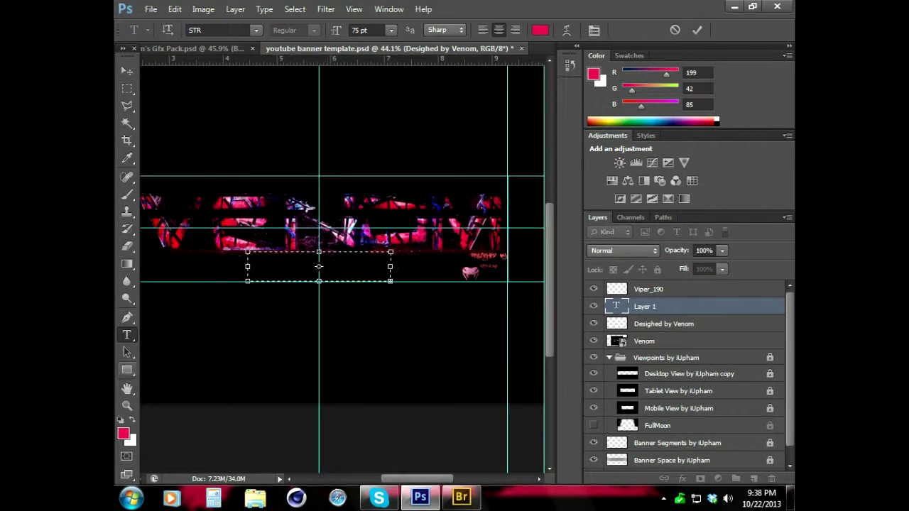
{"action": "left_click_drag", "start_coordinate": [300, 263], "coordinate": [340, 263]}
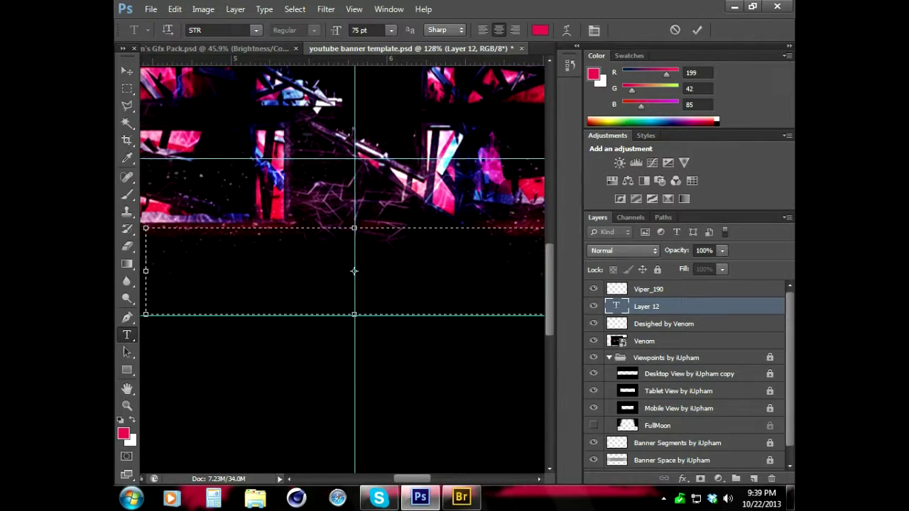
{"action": "key", "text": "Escape"}
{"action": "left_click_drag", "start_coordinate": [354, 271], "coordinate": [234, 271]}
{"action": "left_click", "coordinate": [151, 9]}
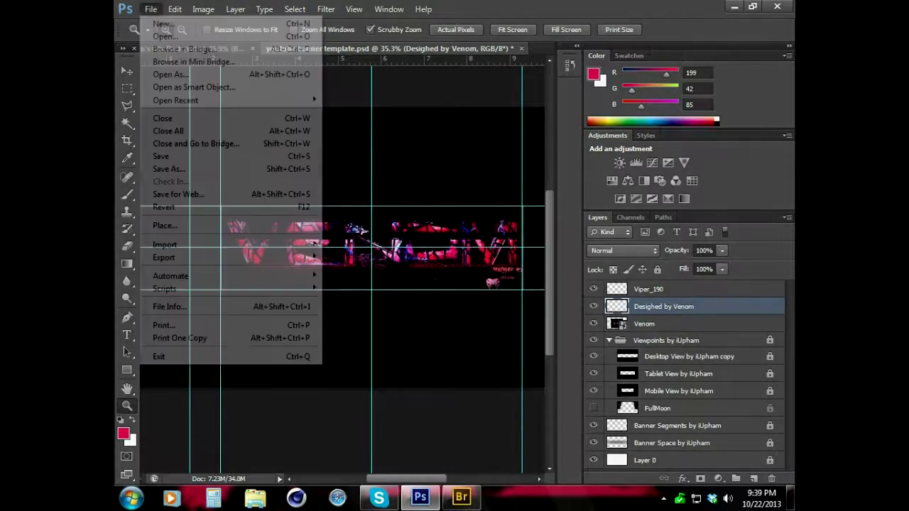